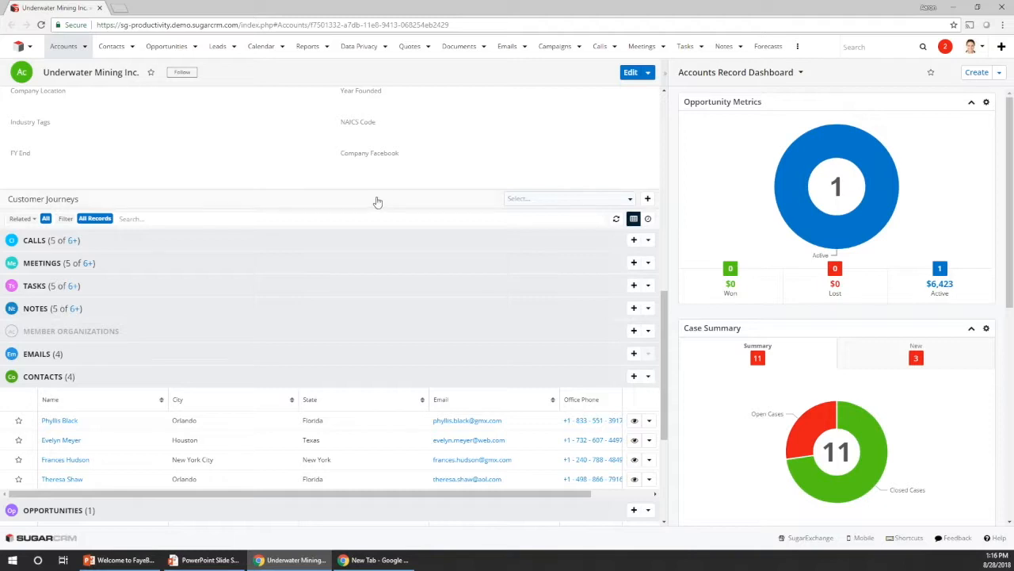
- Collapse the Show More and Hint sections on the Underwater Mining Inc. account record
{"action": "left_click_drag", "start_coordinate": [664, 333], "coordinate": [658, 141]}
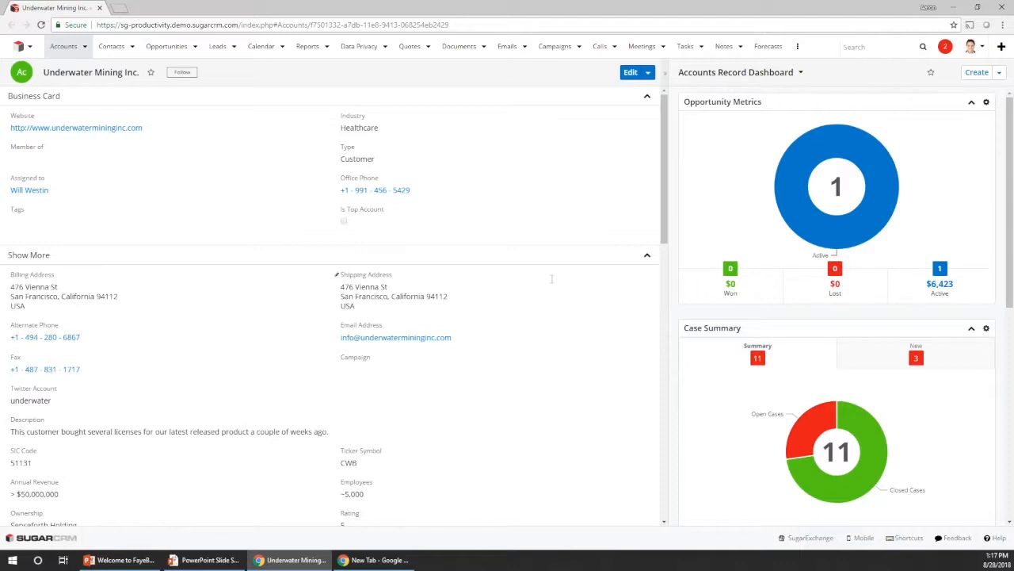
{"action": "left_click_drag", "start_coordinate": [671, 199], "coordinate": [648, 164]}
{"action": "left_click", "coordinate": [647, 257]}
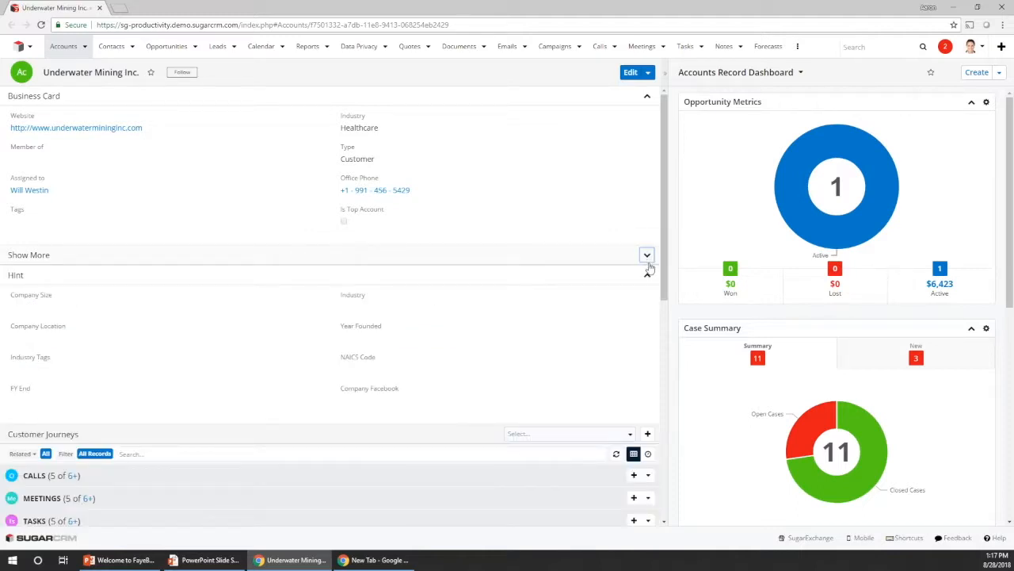
{"action": "left_click", "coordinate": [648, 275]}
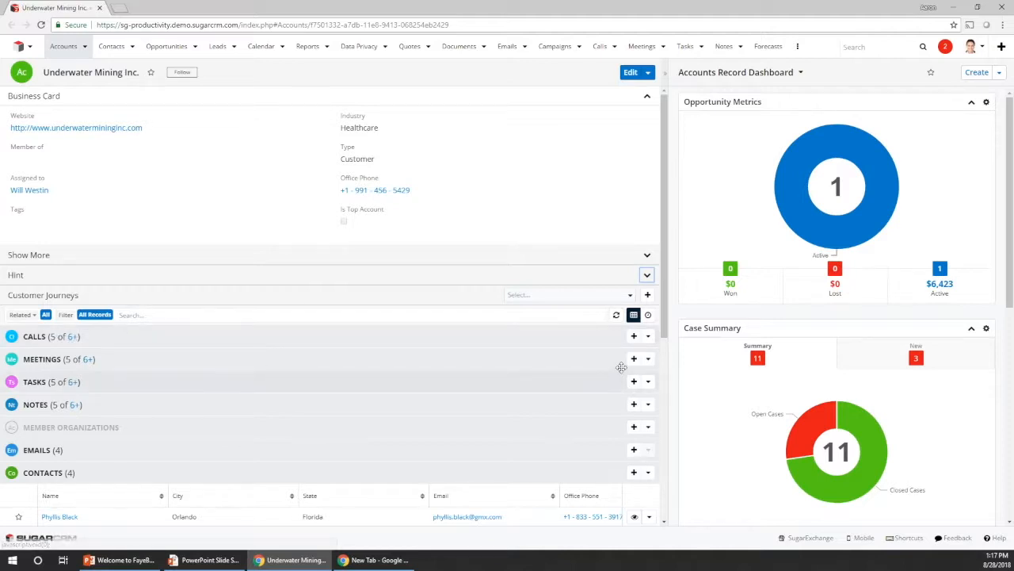
- Expand the Calls subpanel and move the Emails subpanel above it, to the start of the subpanel list
{"action": "left_click", "coordinate": [577, 340]}
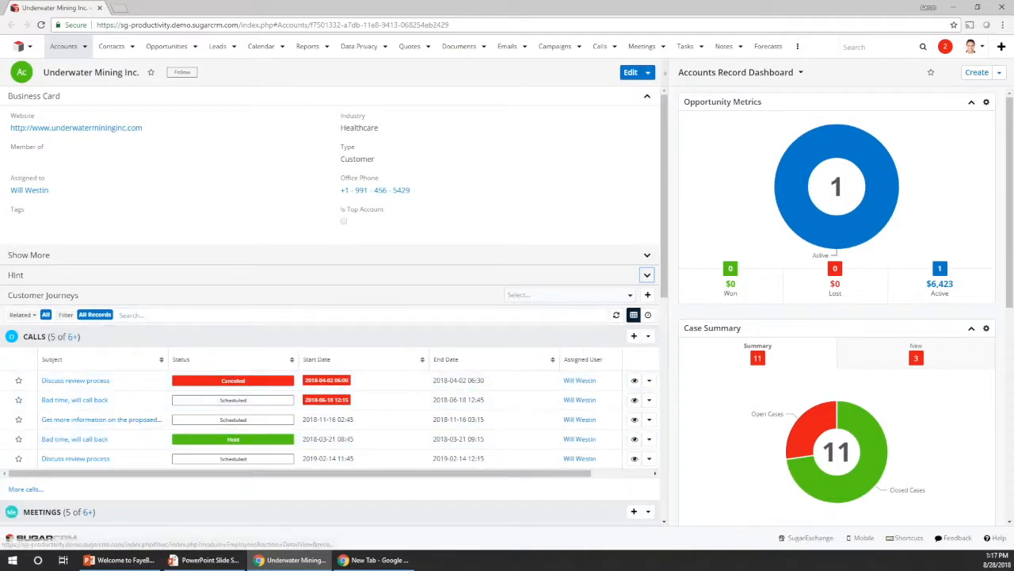
{"action": "scroll", "coordinate": [663, 346], "scroll_direction": "down", "scroll_amount": 2}
{"action": "scroll", "coordinate": [662, 346], "scroll_direction": "down", "scroll_amount": 2}
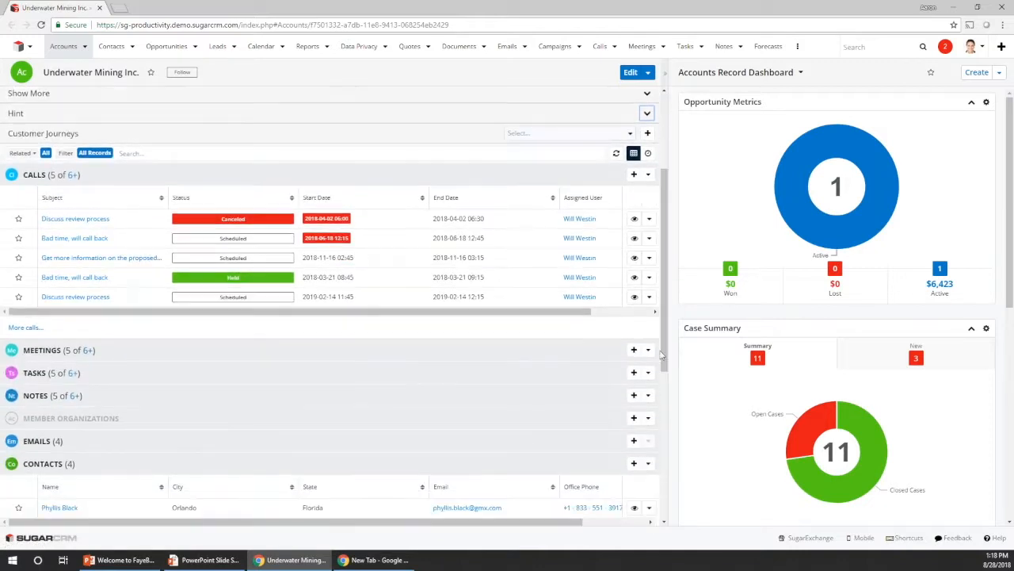
{"action": "left_click_drag", "start_coordinate": [161, 438], "coordinate": [183, 176]}
{"action": "scroll", "coordinate": [207, 207], "scroll_direction": "up", "scroll_amount": 4}
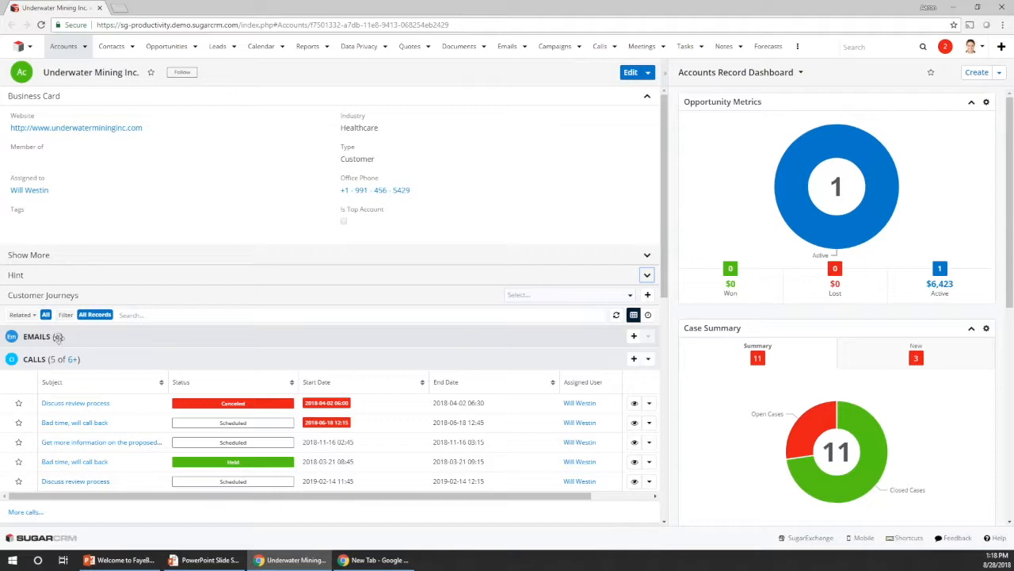
- Collapse the Contacts subpanel and move it to the end of the subpanel list, below Data Privacy
{"action": "left_click_drag", "start_coordinate": [665, 210], "coordinate": [664, 517]}
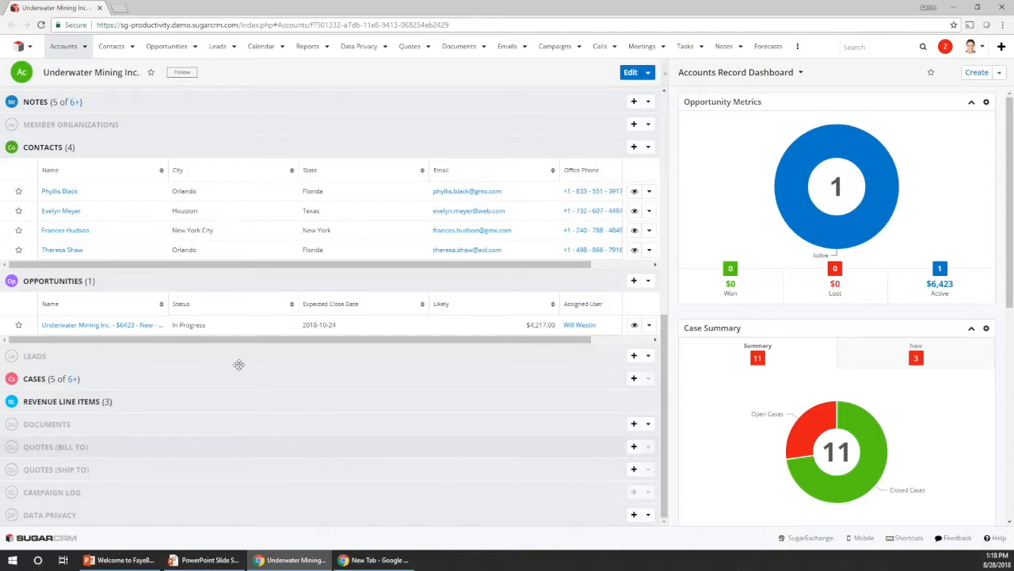
{"action": "left_click_drag", "start_coordinate": [70, 146], "coordinate": [63, 523]}
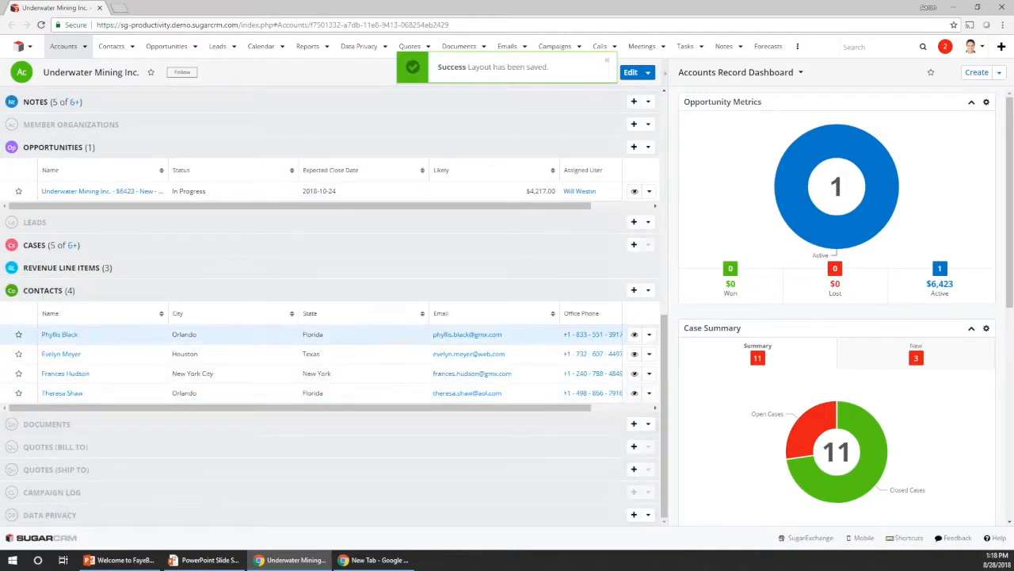
{"action": "left_click", "coordinate": [441, 296]}
{"action": "left_click_drag", "start_coordinate": [168, 408], "coordinate": [170, 515]}
{"action": "left_click_drag", "start_coordinate": [663, 420], "coordinate": [660, 133]}
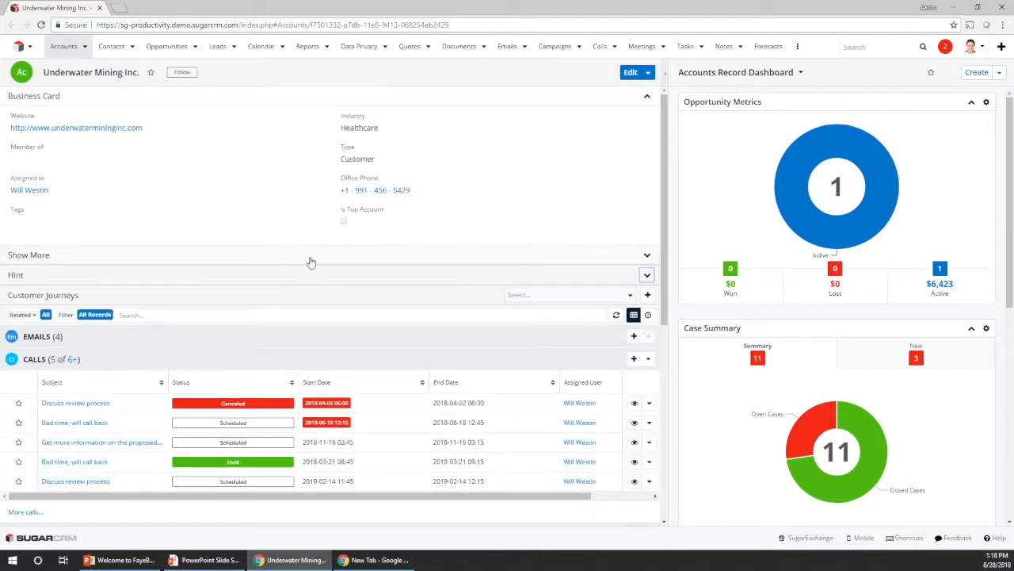
- Expand the Emails and Contacts subpanels on the account record
{"action": "left_click", "coordinate": [75, 336]}
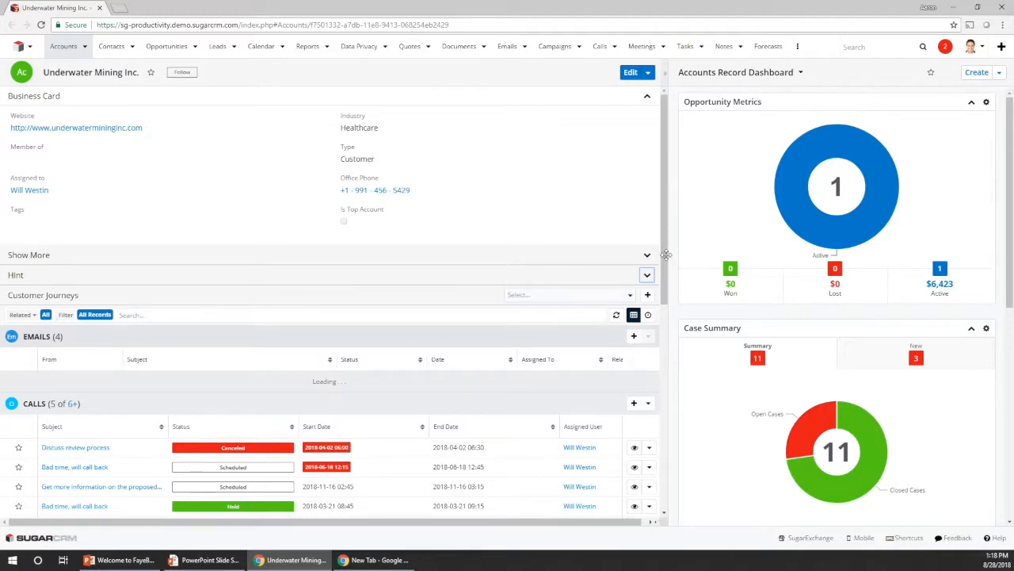
{"action": "scroll", "coordinate": [667, 255], "scroll_direction": "down", "scroll_amount": 5}
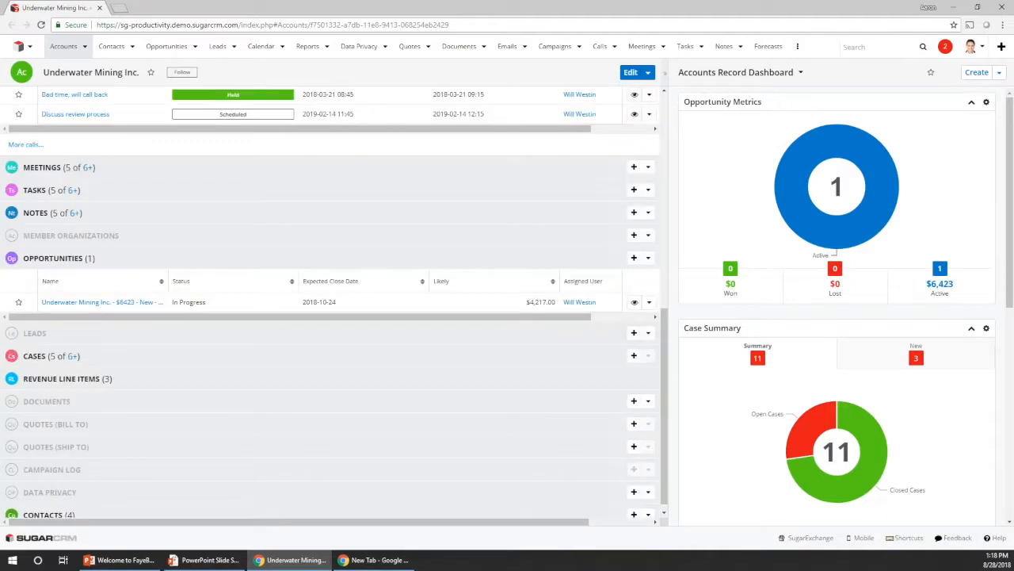
{"action": "left_click", "coordinate": [440, 515]}
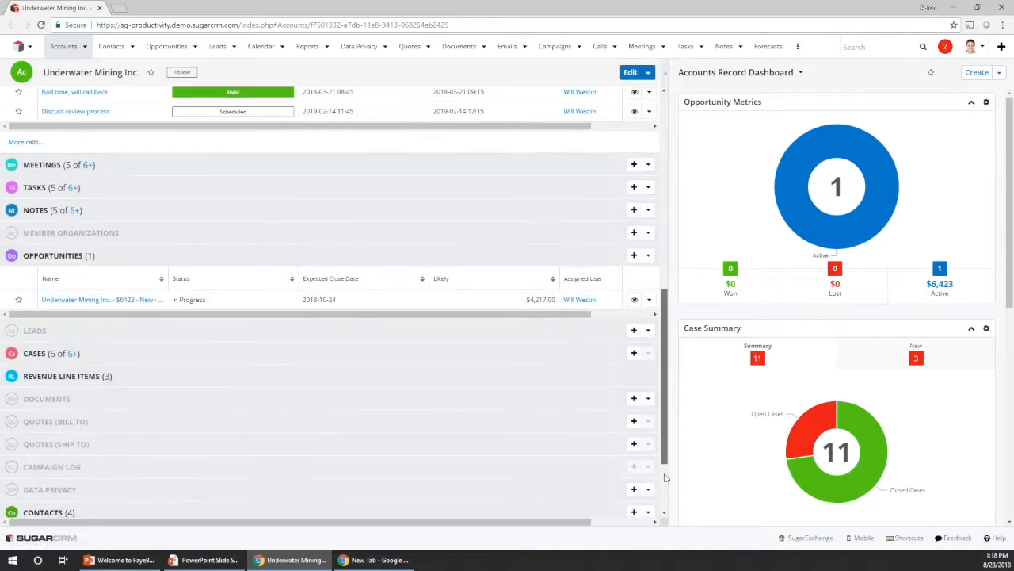
{"action": "left_click_drag", "start_coordinate": [663, 412], "coordinate": [664, 492]}
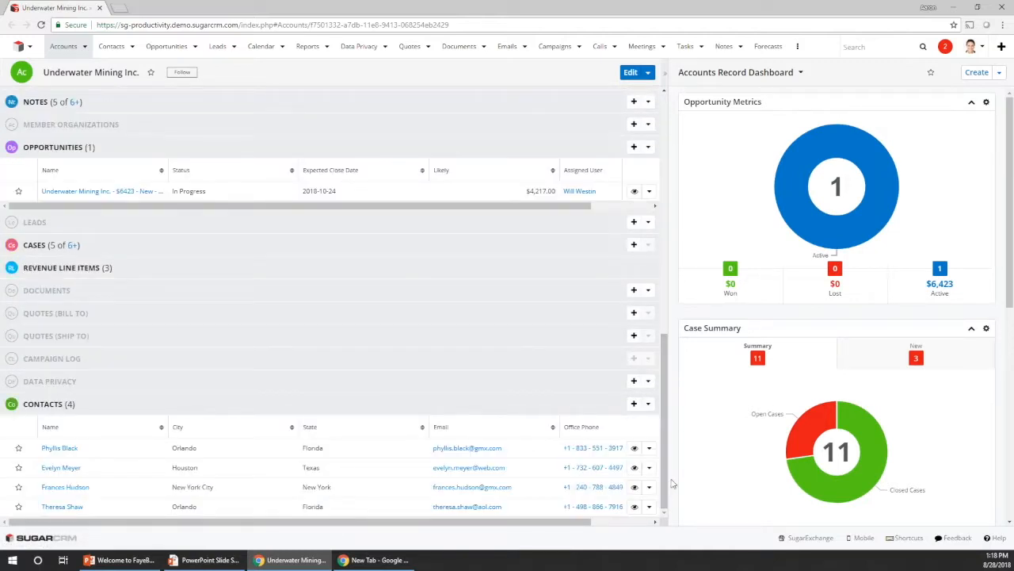
{"action": "left_click_drag", "start_coordinate": [668, 481], "coordinate": [650, 143]}
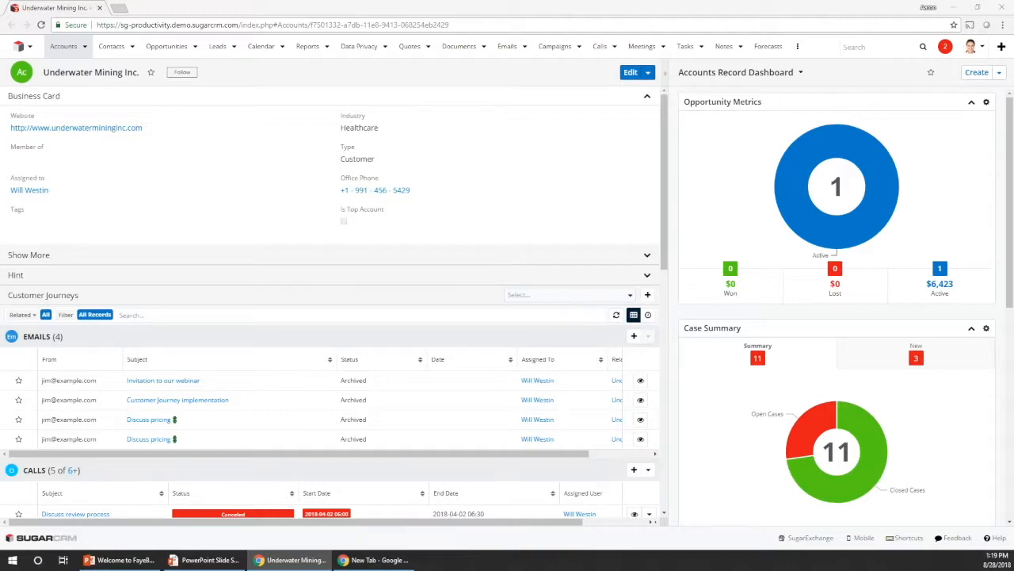
- Open Display Modules and Subpanels in the Administration window and move Documents from the displayed modules to the hidden modules
{"action": "left_click_drag", "start_coordinate": [0, 239], "coordinate": [320, 2]}
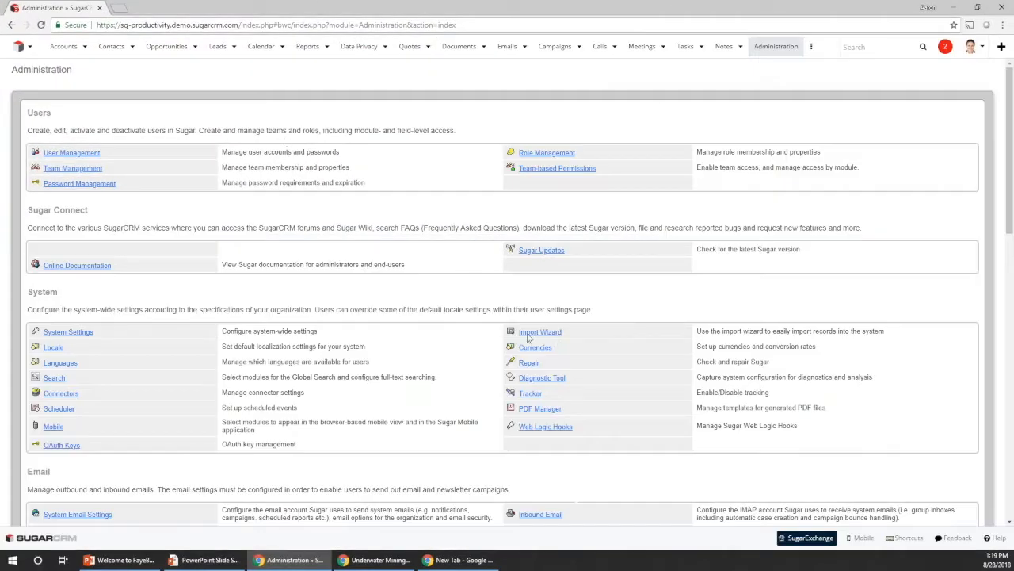
{"action": "scroll", "coordinate": [426, 327], "scroll_direction": "down", "scroll_amount": 1}
{"action": "scroll", "coordinate": [458, 325], "scroll_direction": "down", "scroll_amount": 3}
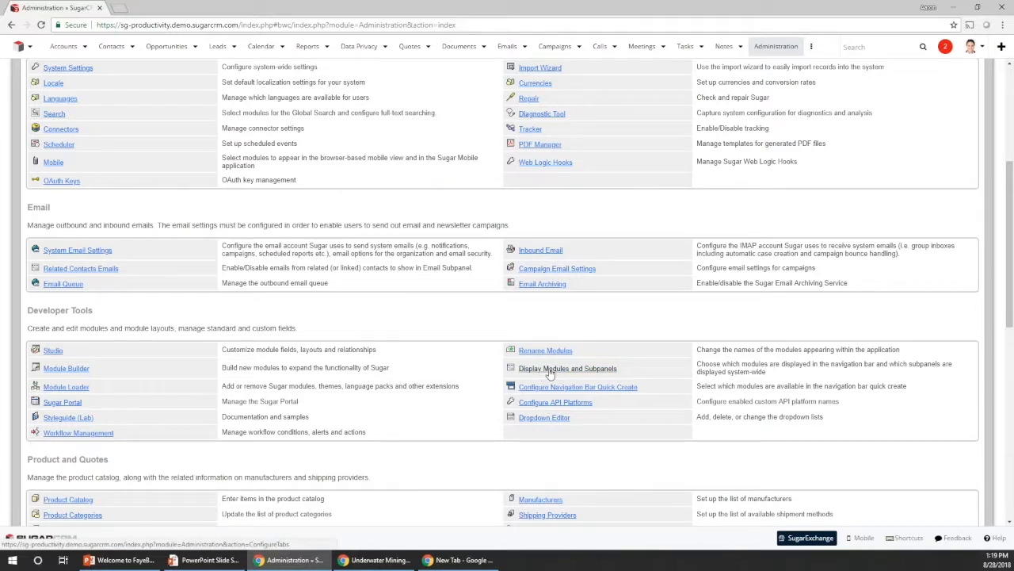
{"action": "left_click", "coordinate": [550, 371]}
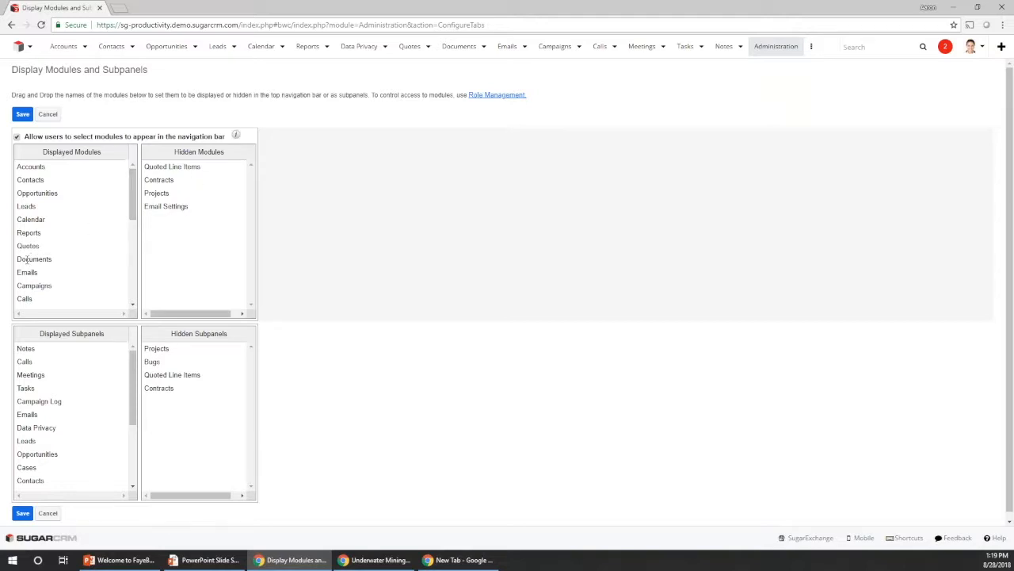
{"action": "left_click_drag", "start_coordinate": [27, 260], "coordinate": [171, 208]}
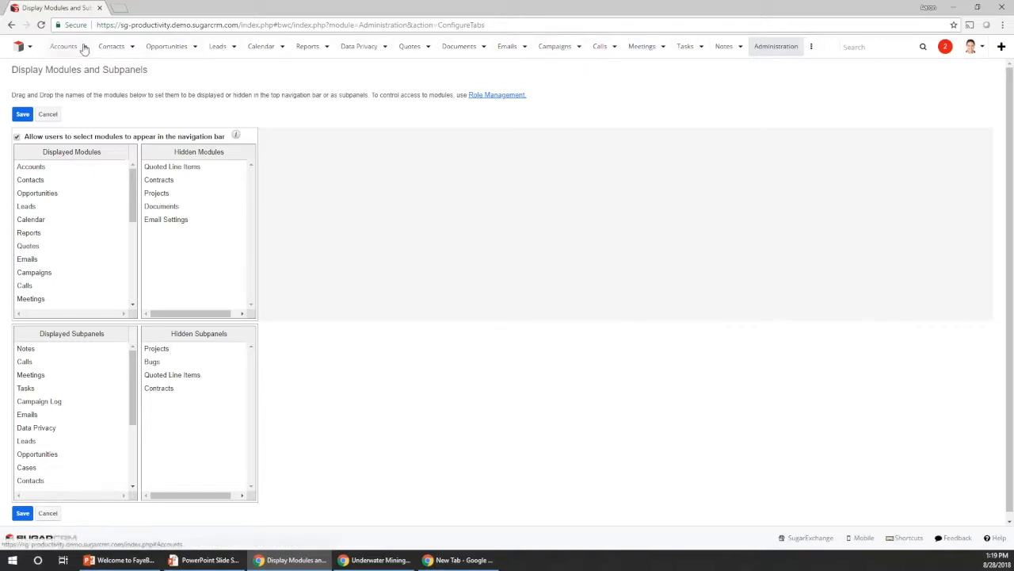
{"action": "left_click_drag", "start_coordinate": [295, 12], "coordinate": [0, 104]}
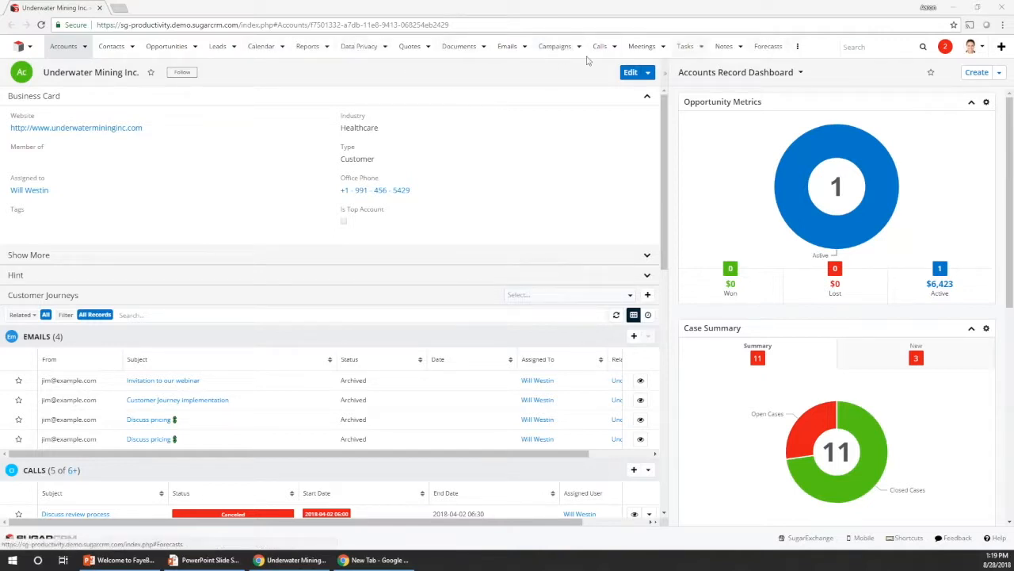
- Open the user profile for editing in a separate tab and examine the navigation bar module lists in its Advanced settings
{"action": "left_click", "coordinate": [971, 46]}
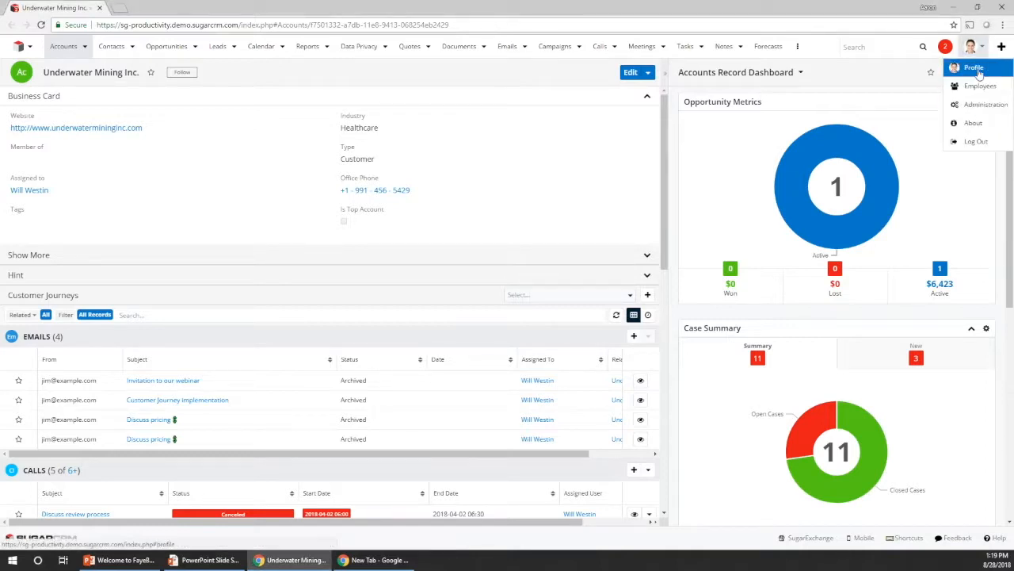
{"action": "middle_click", "coordinate": [977, 69]}
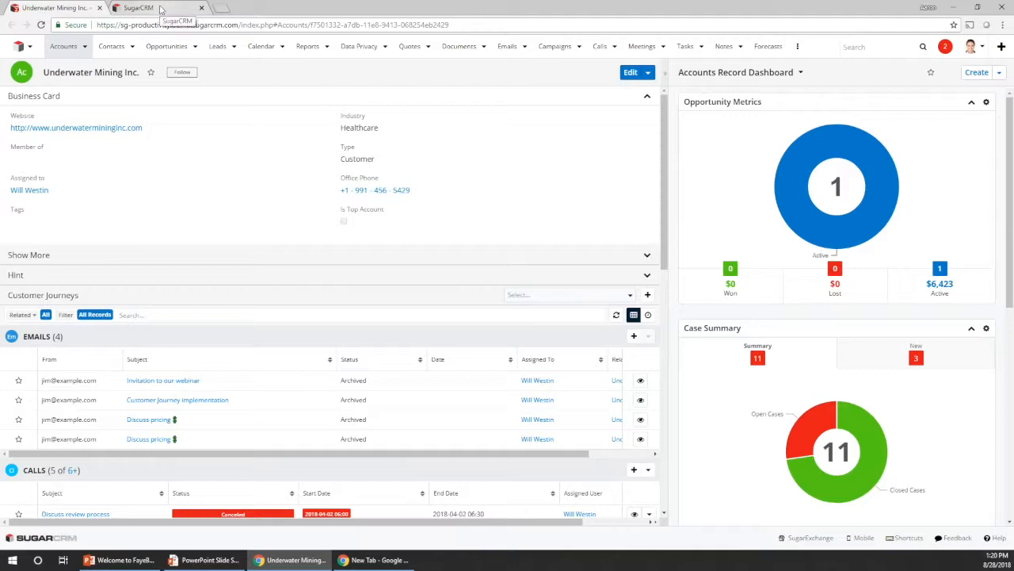
{"action": "left_click", "coordinate": [162, 9]}
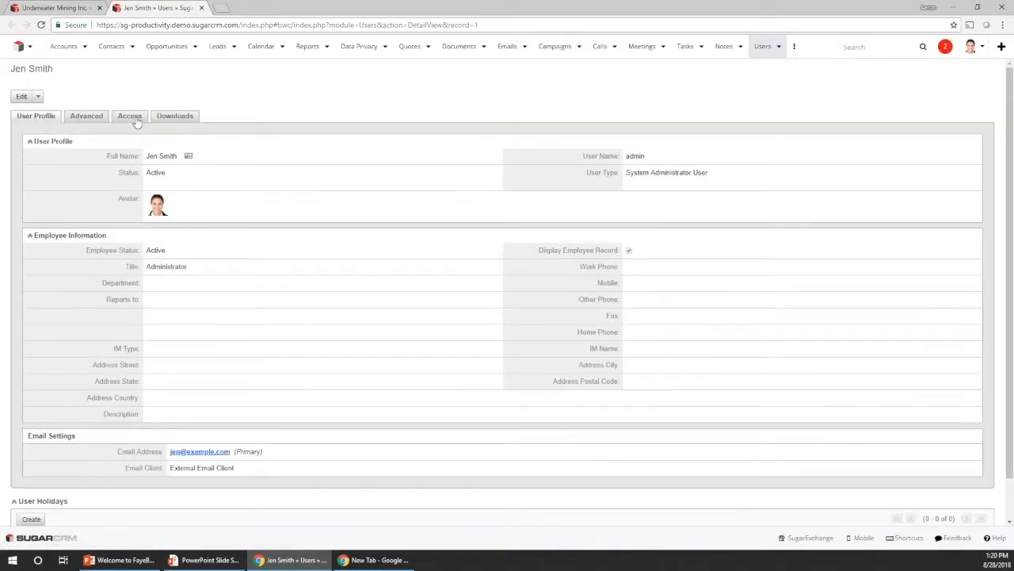
{"action": "left_click", "coordinate": [23, 97]}
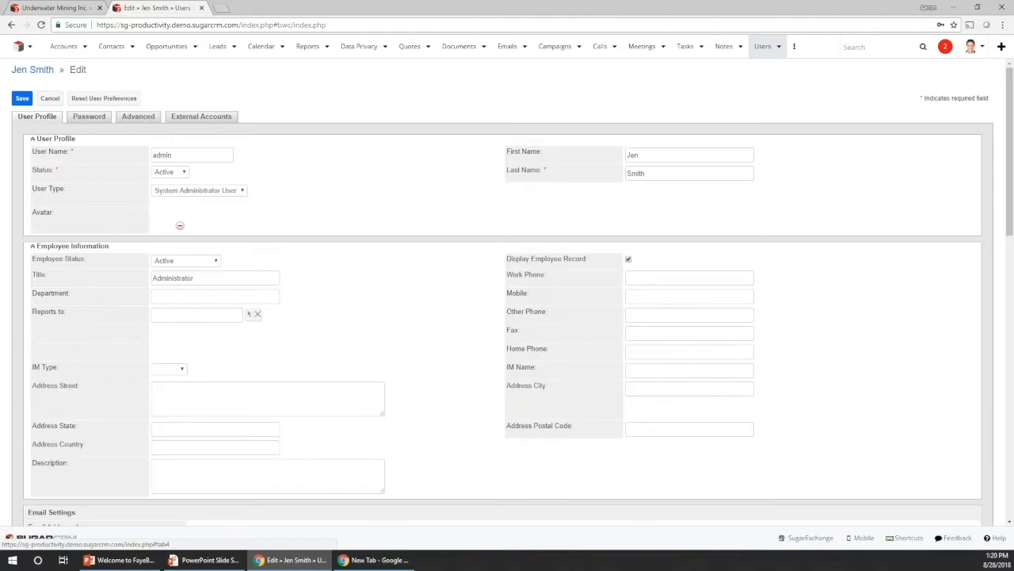
{"action": "left_click", "coordinate": [138, 116]}
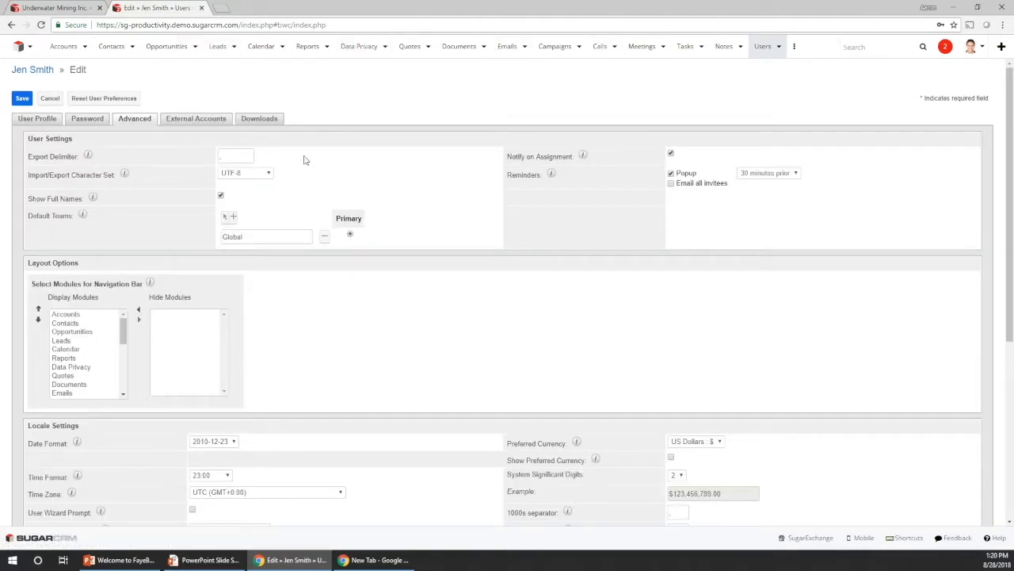
{"action": "mouse_move", "coordinate": [123, 335]}
{"action": "left_mouse_down"}
{"action": "mouse_move", "coordinate": [112, 385]}
{"action": "mouse_move", "coordinate": [121, 319]}
{"action": "left_mouse_up"}
{"action": "left_click_drag", "start_coordinate": [179, 15], "coordinate": [0, 86]}
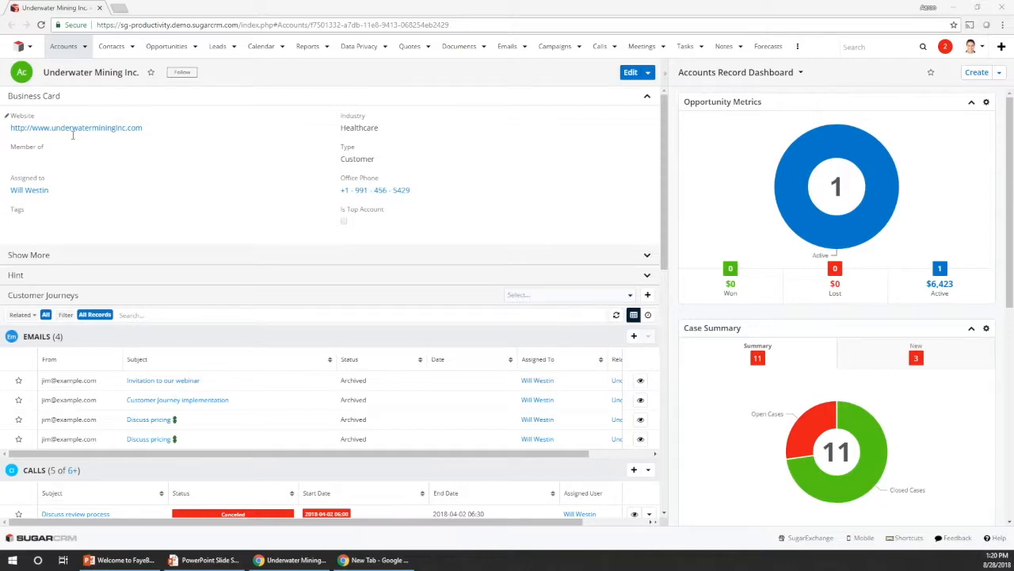
- Bring up the browser window showing the Contacts Record View layout in Studio
{"action": "key", "text": "alt+Tab"}
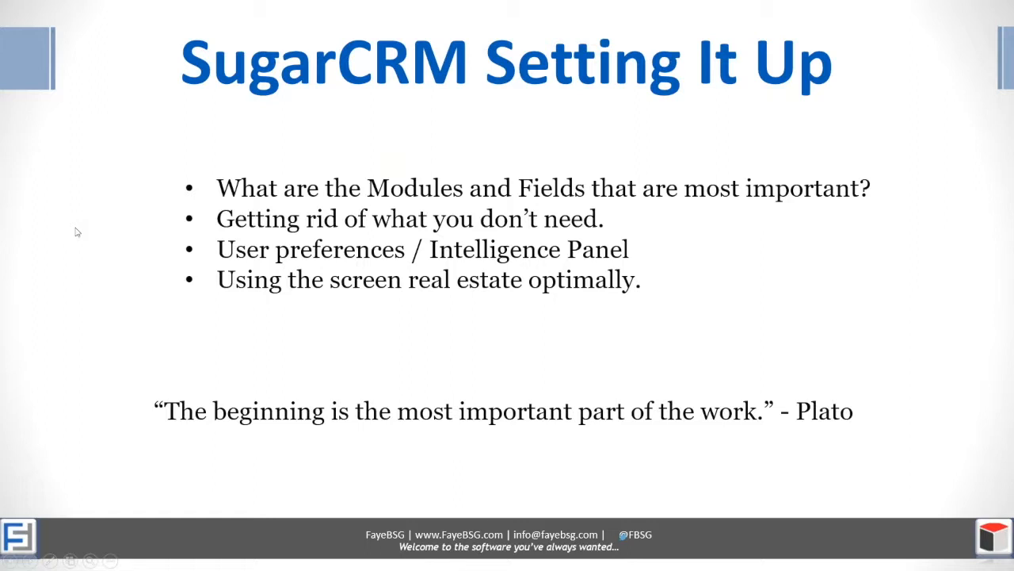
{"action": "left_click_drag", "start_coordinate": [77, 233], "coordinate": [129, 303]}
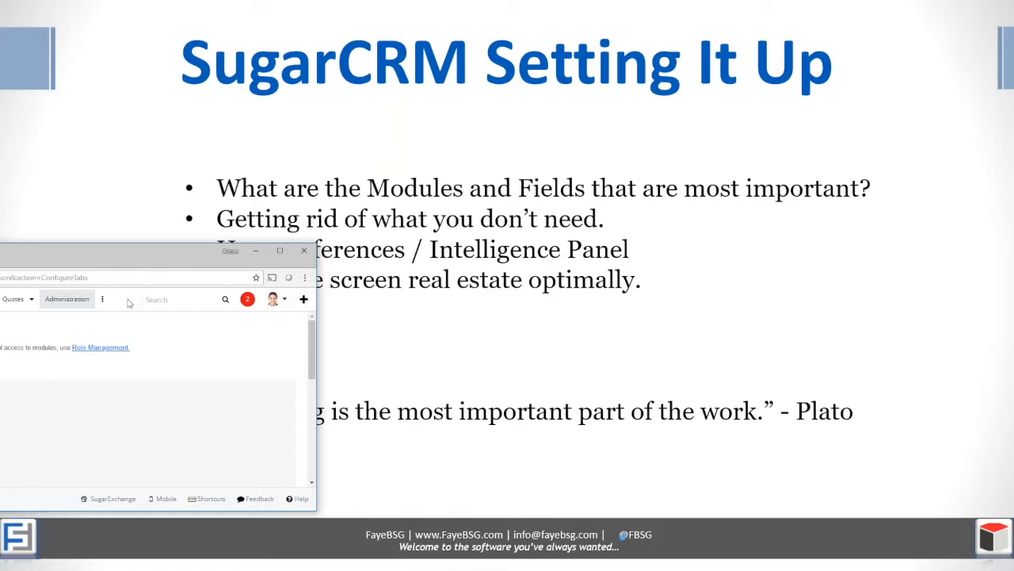
{"action": "left_click_drag", "start_coordinate": [129, 302], "coordinate": [158, 3]}
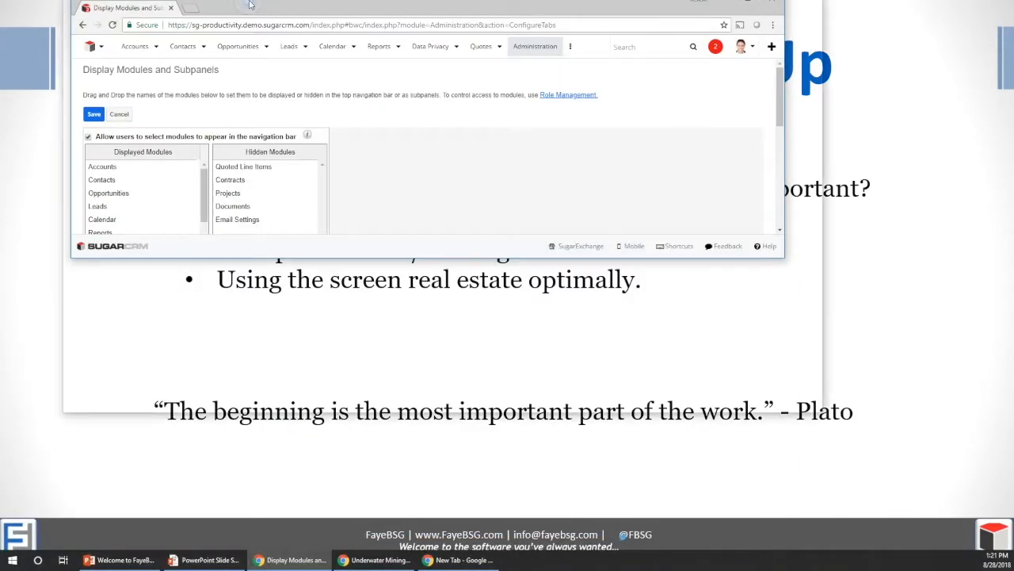
{"action": "left_click_drag", "start_coordinate": [264, 6], "coordinate": [136, 235]}
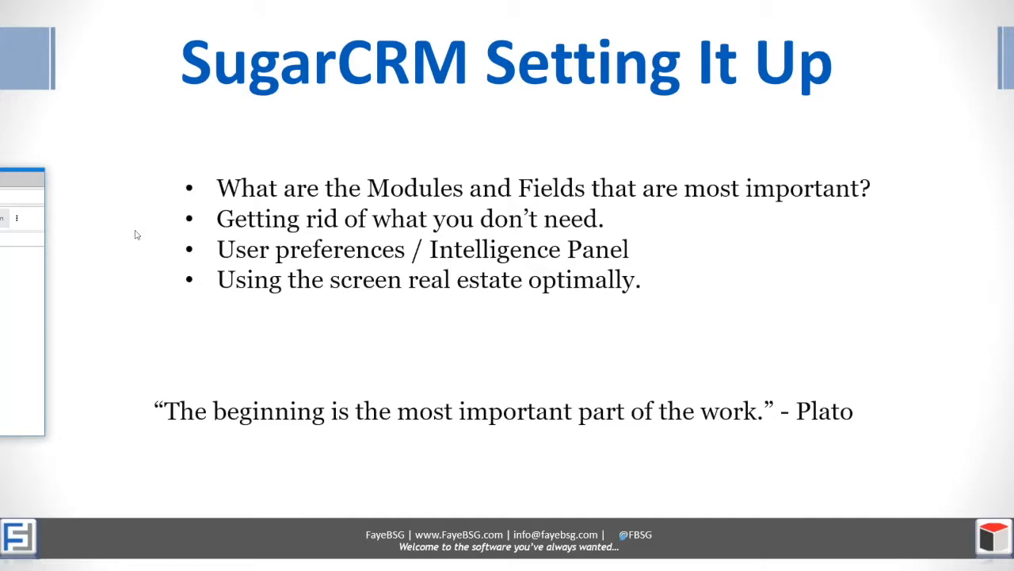
{"action": "left_click_drag", "start_coordinate": [136, 235], "coordinate": [379, 1]}
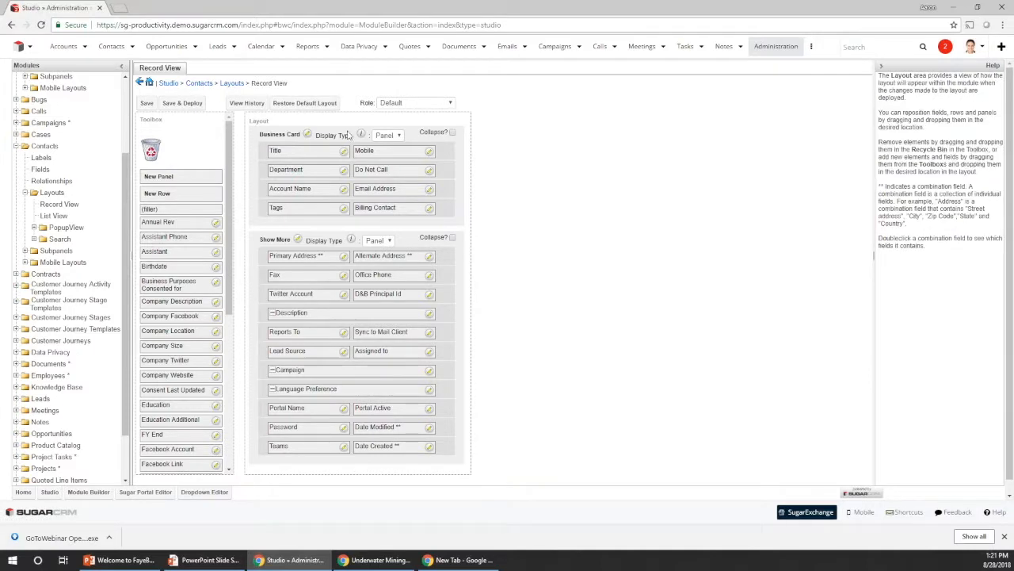
- Examine the Display Type options of the Business Card panel in the Contacts Record View layout
{"action": "left_click", "coordinate": [399, 135]}
{"action": "left_click", "coordinate": [548, 160]}
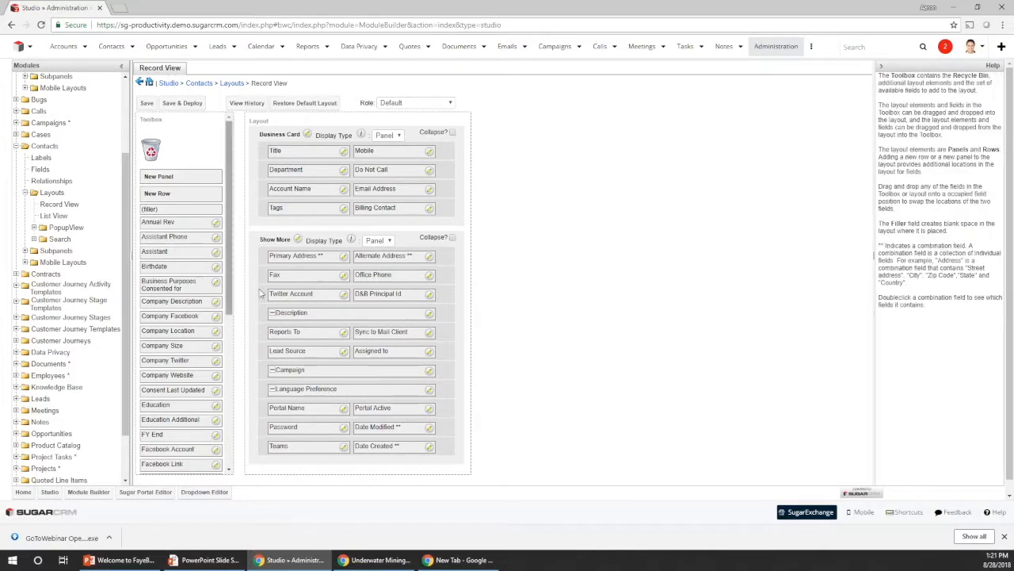
{"action": "left_click", "coordinate": [399, 136]}
{"action": "left_click", "coordinate": [553, 168]}
- Open the Record View layout of the Opportunities module in Studio
{"action": "left_click_drag", "start_coordinate": [125, 158], "coordinate": [124, 100]}
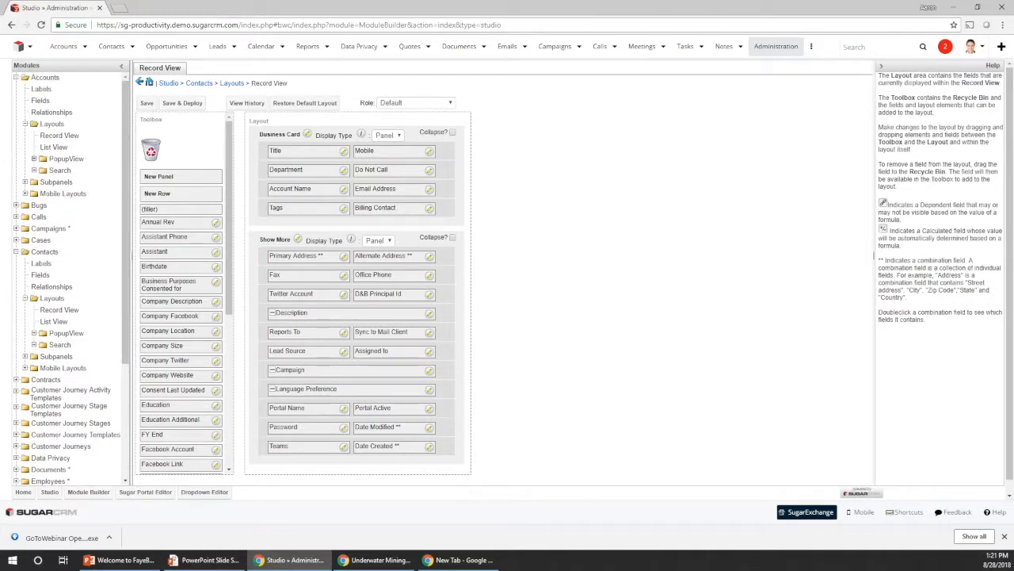
{"action": "scroll", "coordinate": [24, 380], "scroll_direction": "down", "scroll_amount": 3}
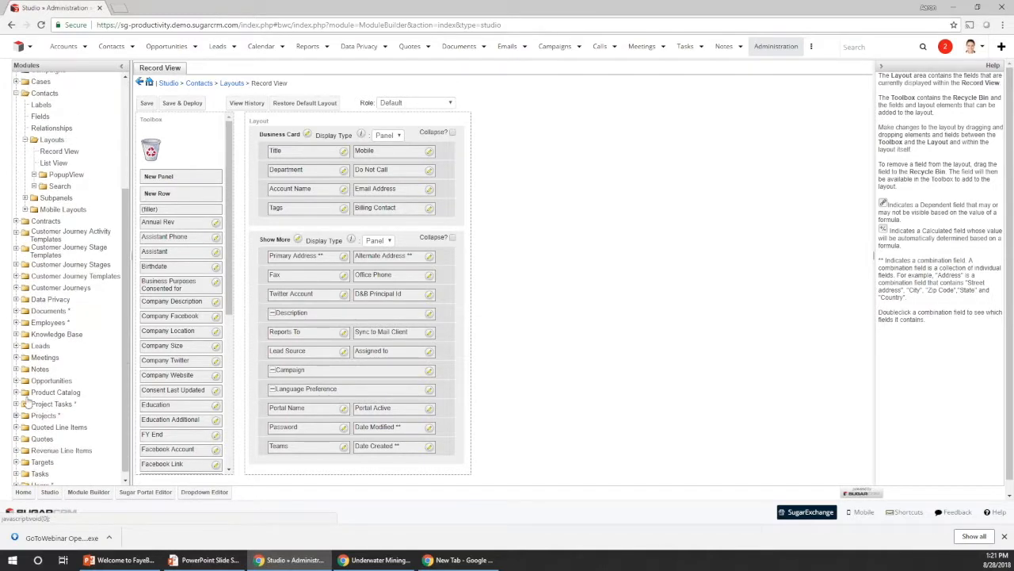
{"action": "left_click", "coordinate": [16, 382]}
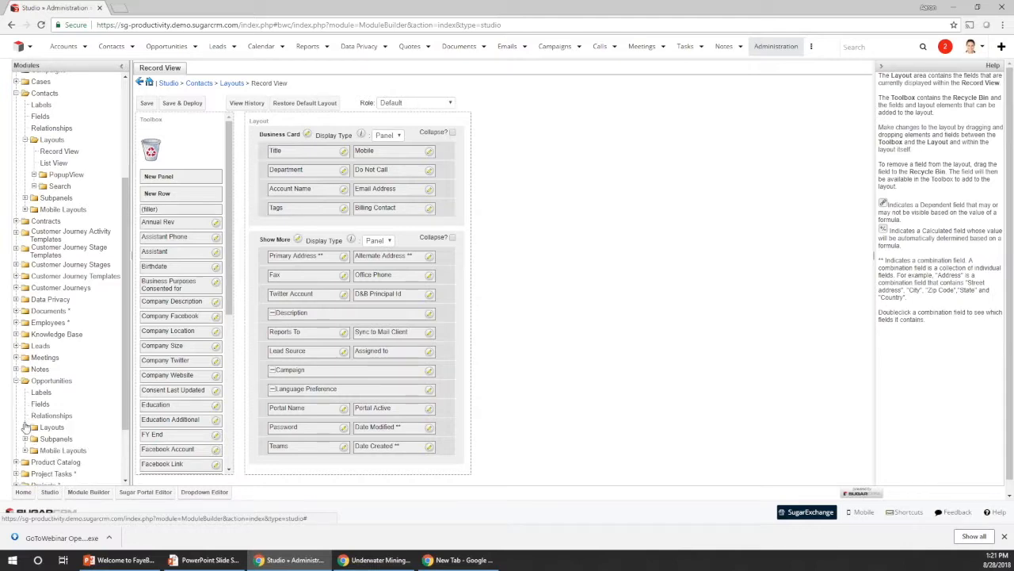
{"action": "left_click", "coordinate": [24, 429]}
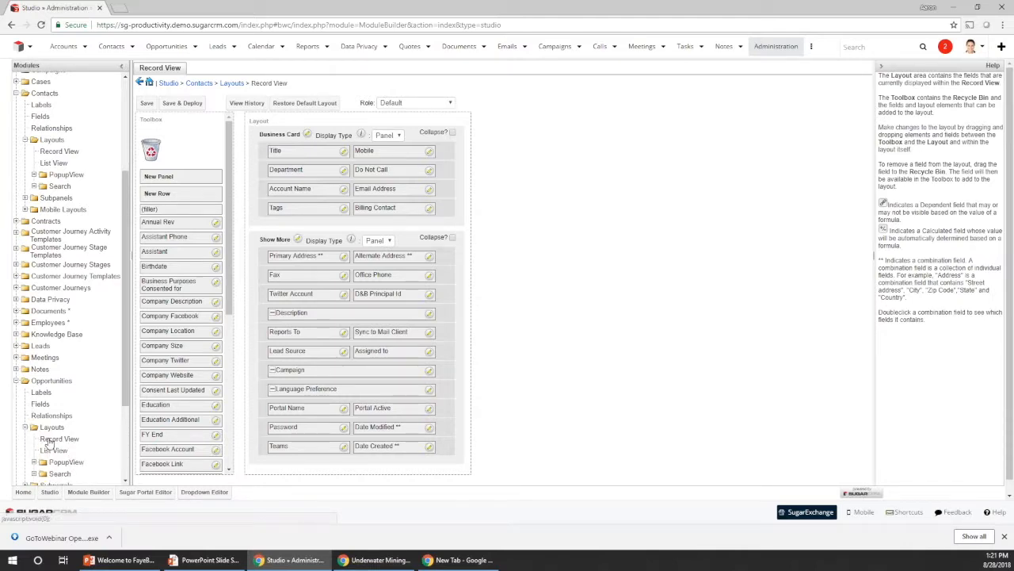
{"action": "left_click", "coordinate": [47, 441]}
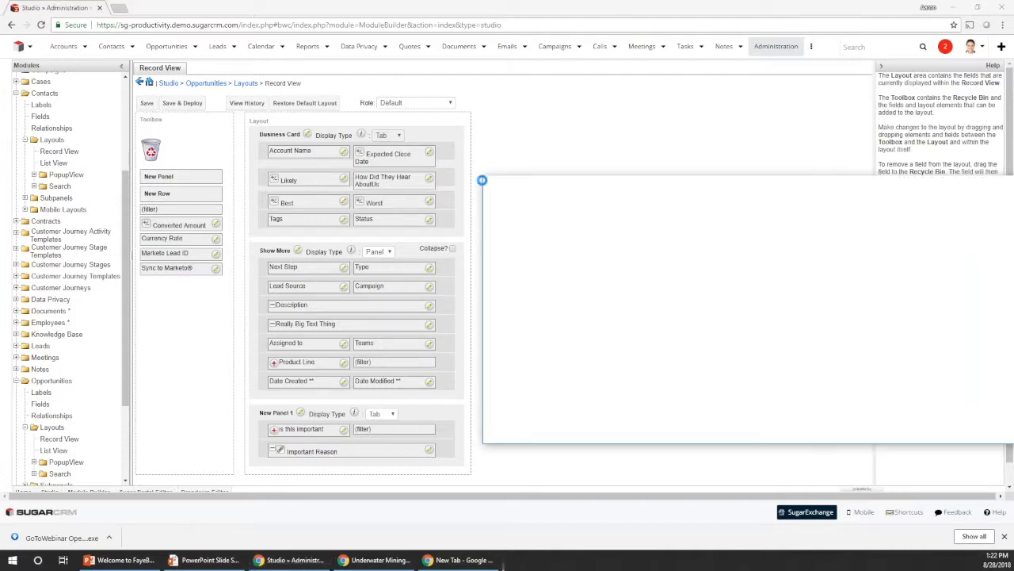
- Bring up the Arts & Crafts Inc opportunity window and examine its Business Card and New Panel 1 tabs and the Show More panel
{"action": "left_click_drag", "start_coordinate": [482, 180], "coordinate": [356, 55]}
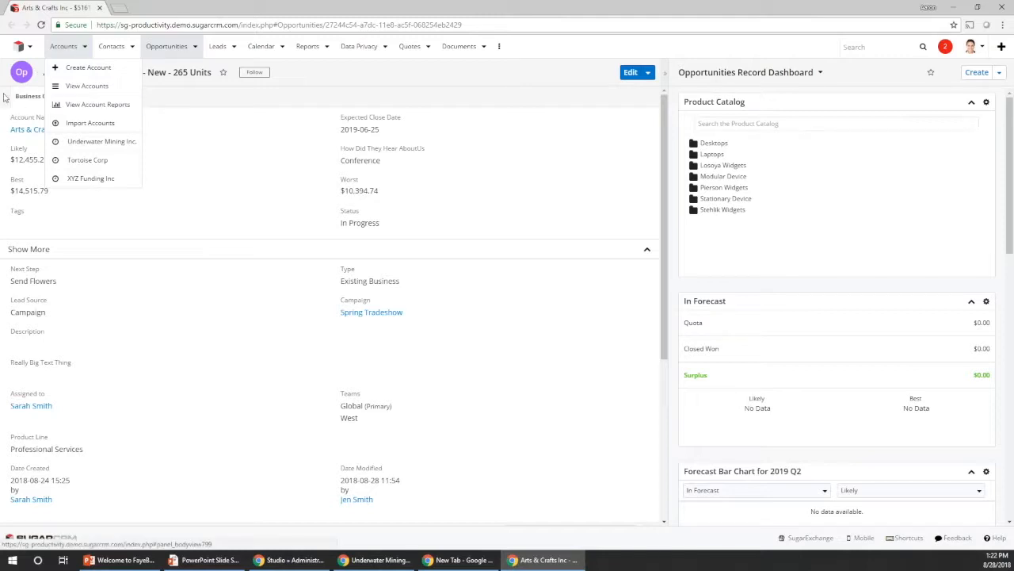
{"action": "left_click", "coordinate": [84, 46]}
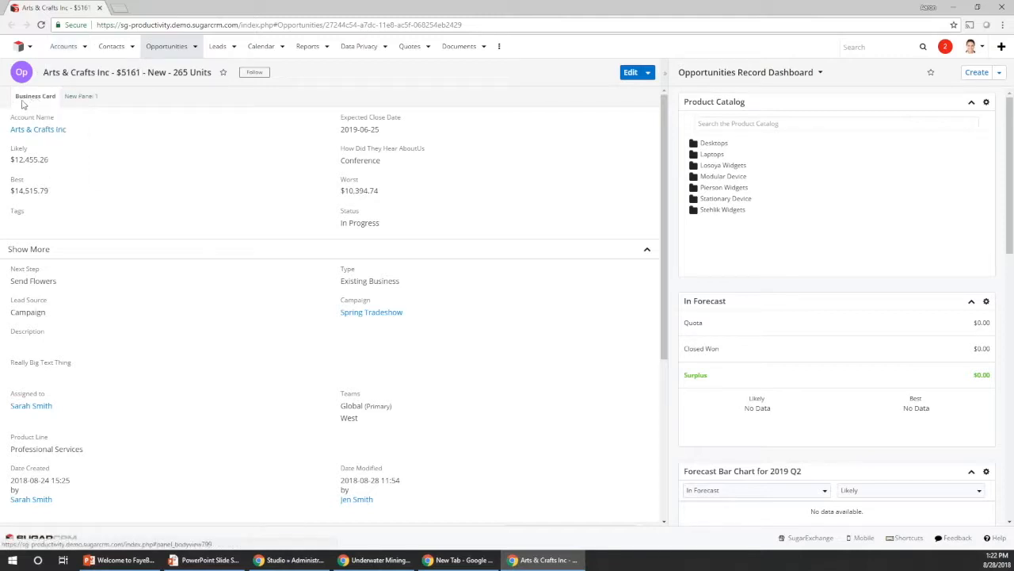
{"action": "left_click", "coordinate": [647, 250]}
{"action": "left_click", "coordinate": [646, 250]}
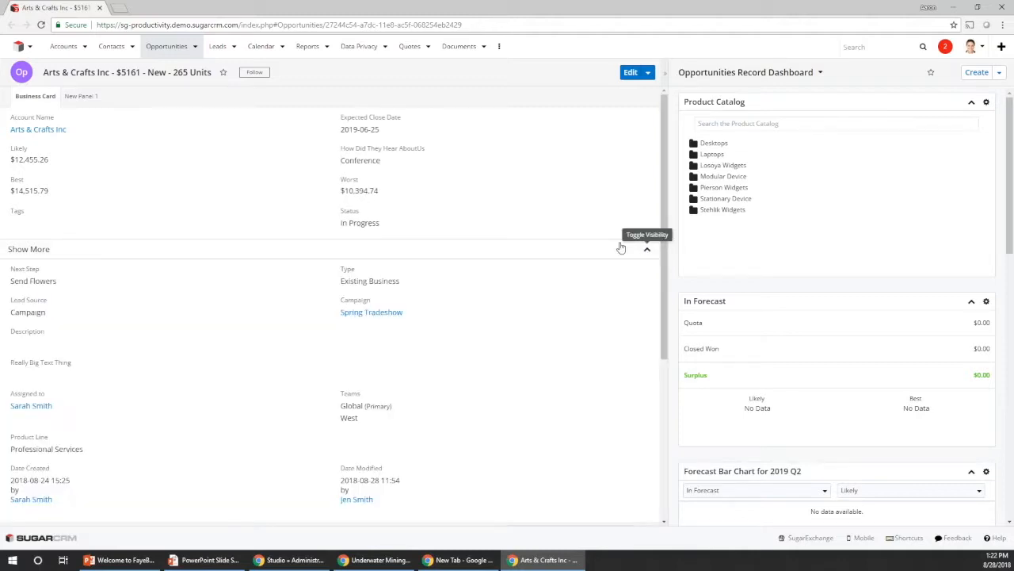
{"action": "left_click", "coordinate": [83, 96]}
{"action": "left_click", "coordinate": [35, 96]}
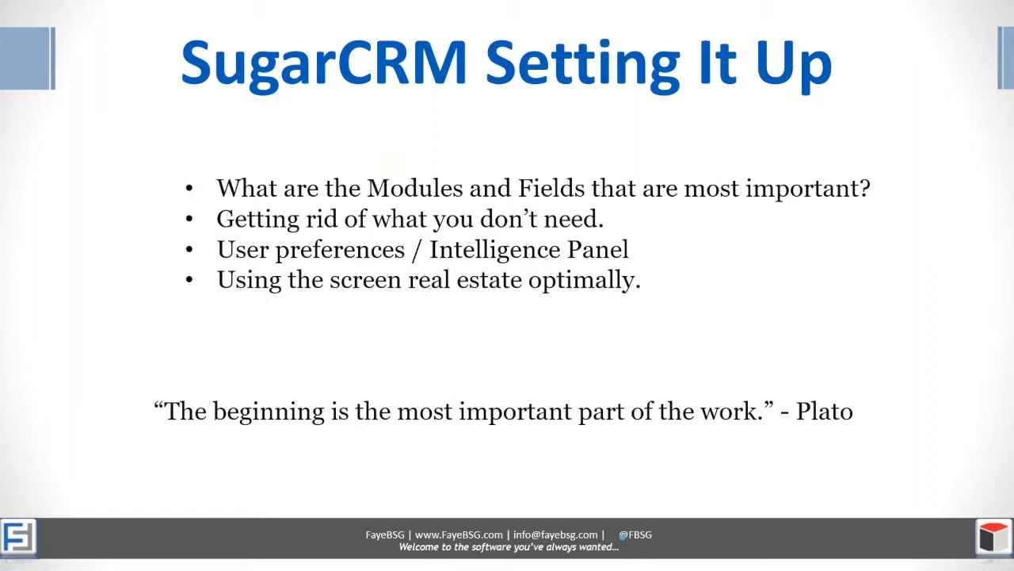
- Return to the Arts & Crafts Inc opportunity window and open a new opportunity form in a separate tab
{"action": "left_click", "coordinate": [1, 444]}
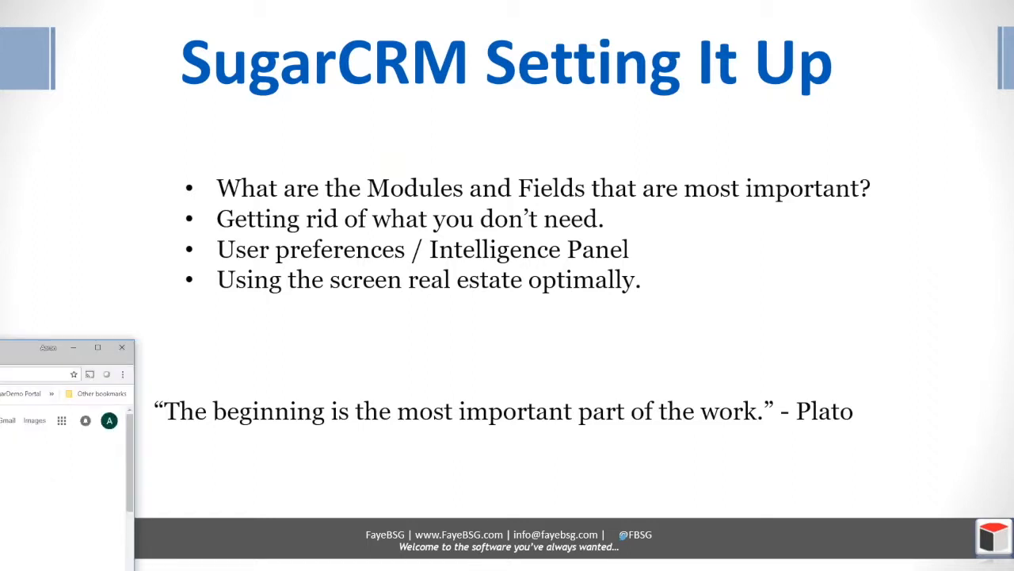
{"action": "left_click_drag", "start_coordinate": [0, 349], "coordinate": [118, 465]}
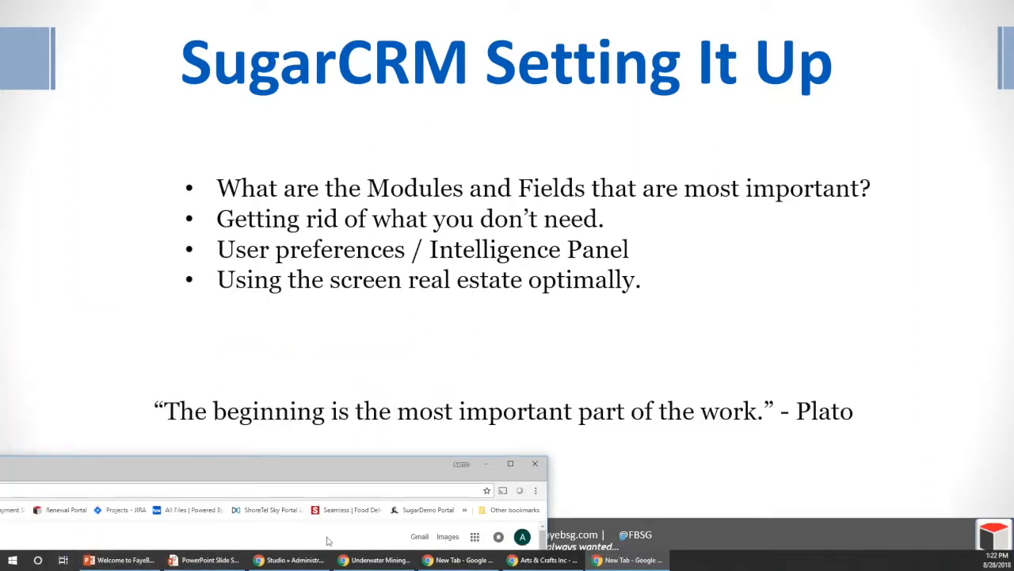
{"action": "left_click", "coordinate": [585, 561]}
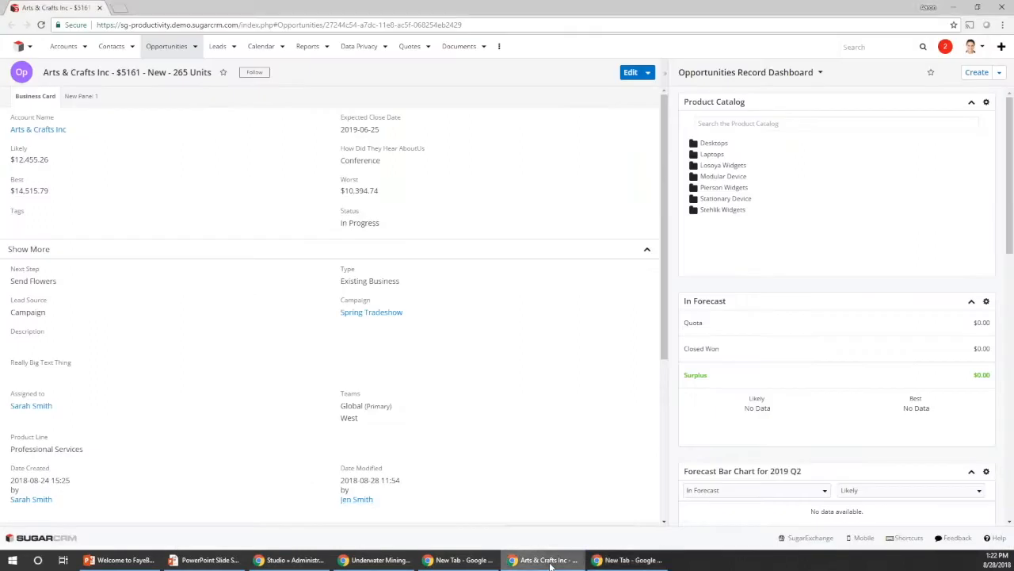
{"action": "left_click", "coordinate": [195, 47]}
{"action": "middle_click", "coordinate": [190, 74]}
{"action": "left_click", "coordinate": [160, 7]}
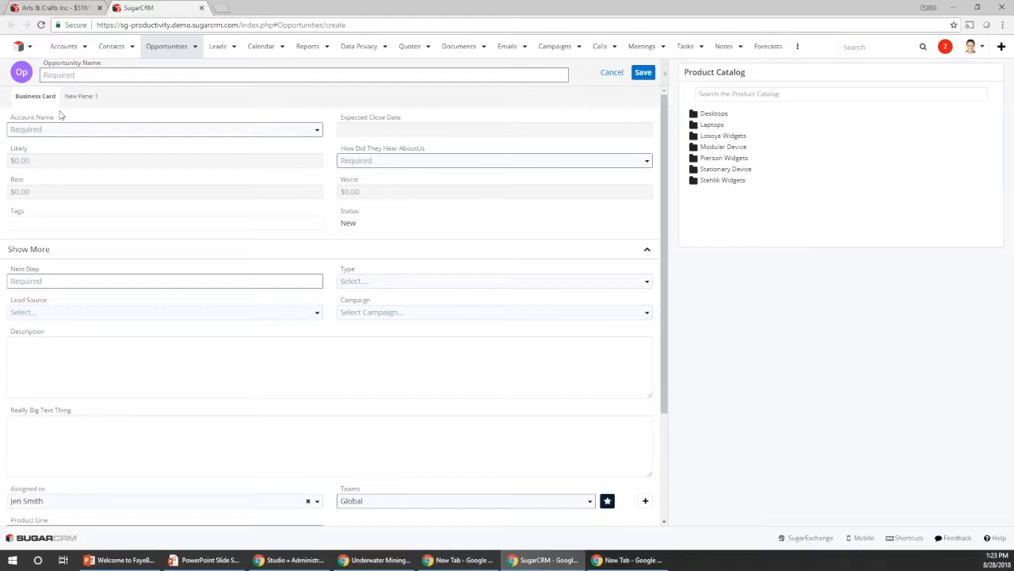
- Name the new opportunity "widgets" and set its account to Underwater Mining Inc
{"action": "left_click", "coordinate": [94, 72]}
{"action": "type", "text": "widgets"}
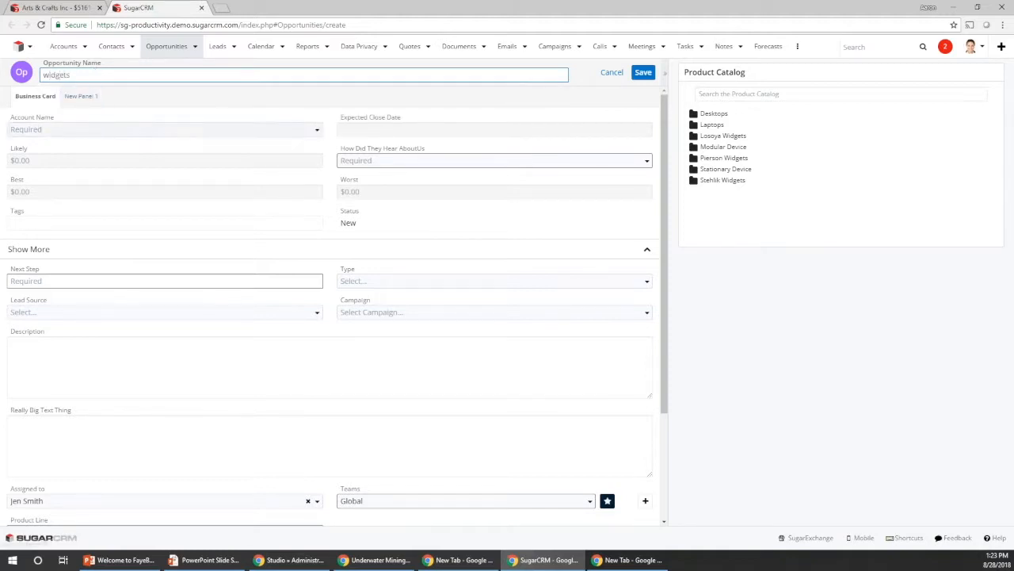
{"action": "left_click", "coordinate": [90, 131]}
{"action": "type", "text": "un"}
{"action": "left_click", "coordinate": [80, 159]}
- Set How Did They Hear AboutUs to Website and enter "do things" as the Next Step
{"action": "left_click", "coordinate": [380, 161]}
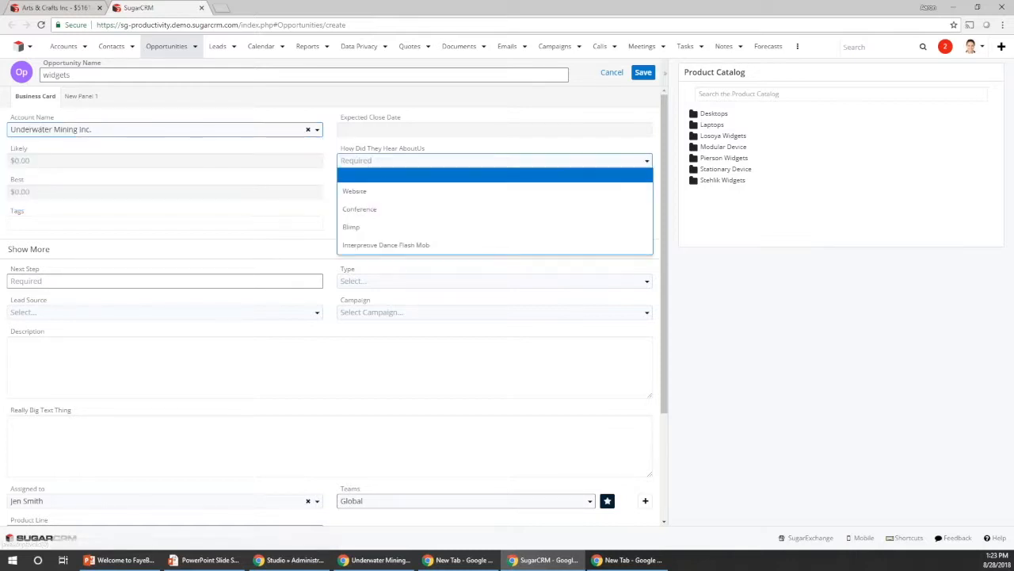
{"action": "left_click", "coordinate": [370, 192]}
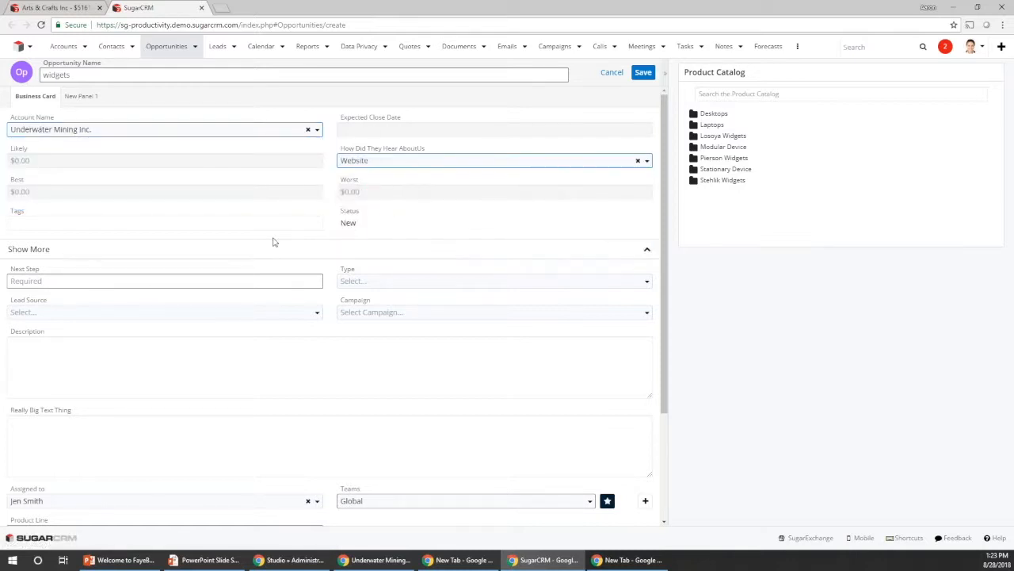
{"action": "left_click", "coordinate": [119, 282]}
{"action": "type", "text": "do things"}
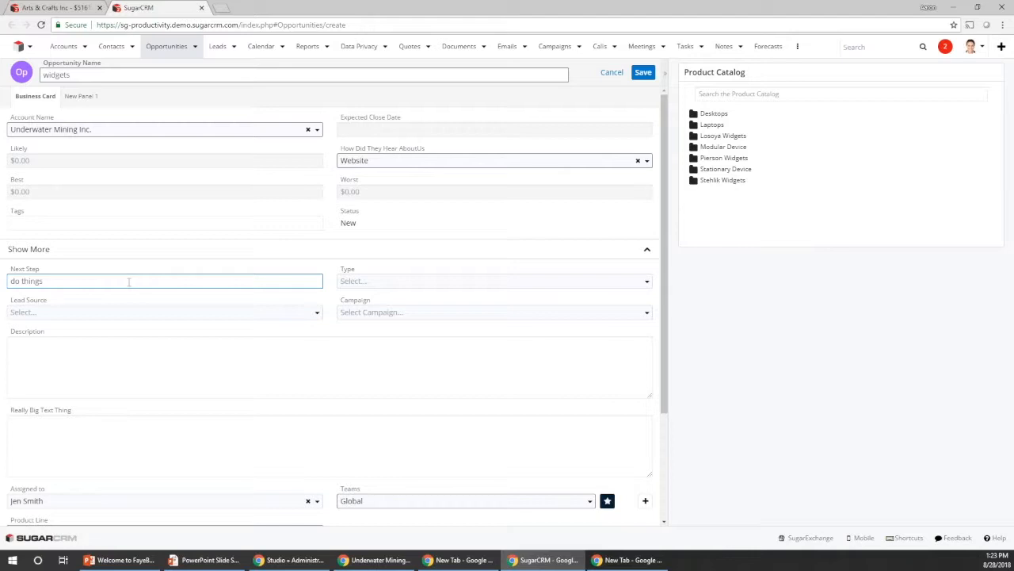
- Try to save the opportunity, dismiss the error, and choose a value for the required Product Line on the Business Card tab
{"action": "left_click", "coordinate": [642, 72]}
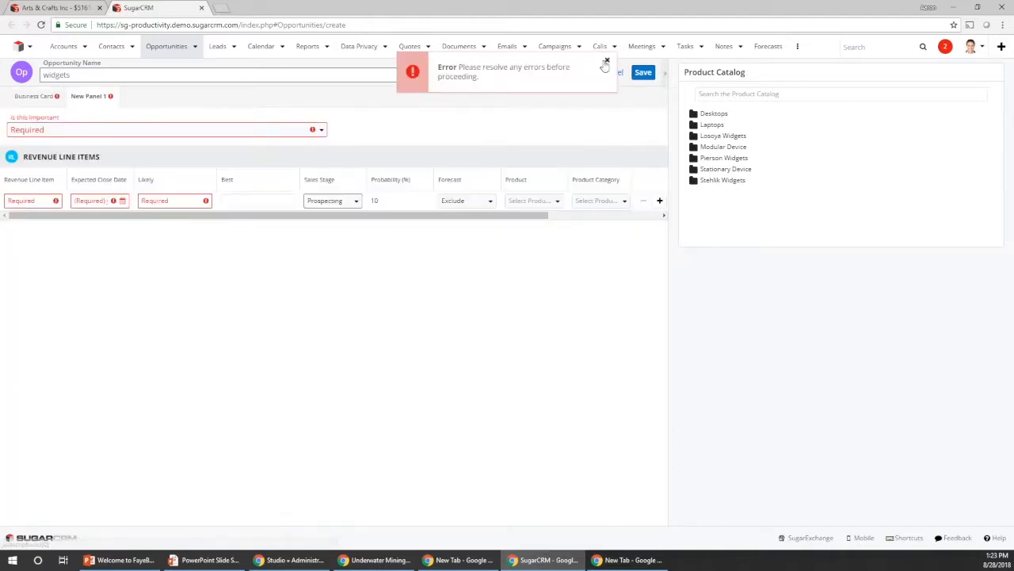
{"action": "left_click", "coordinate": [606, 62]}
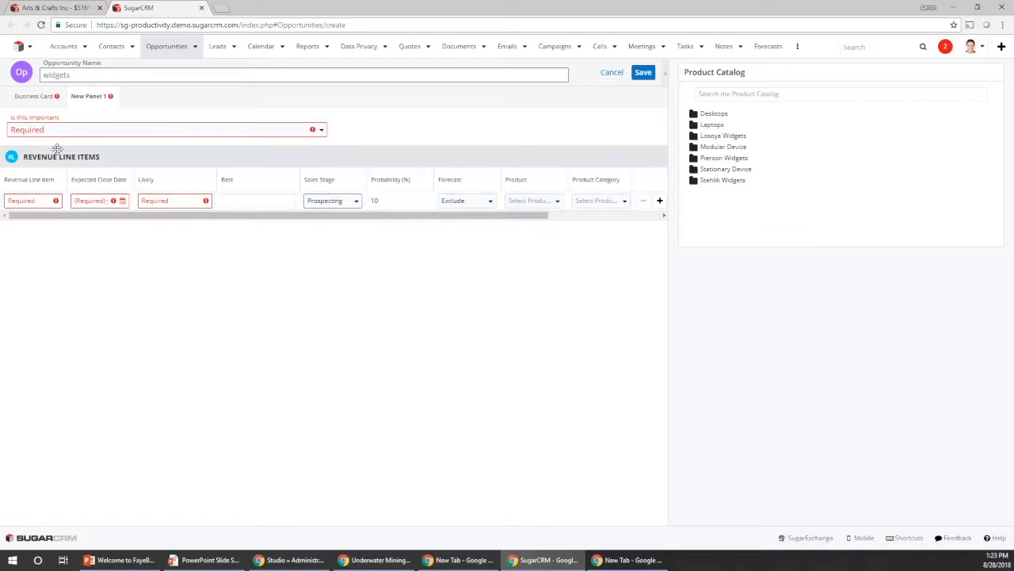
{"action": "left_click", "coordinate": [46, 98]}
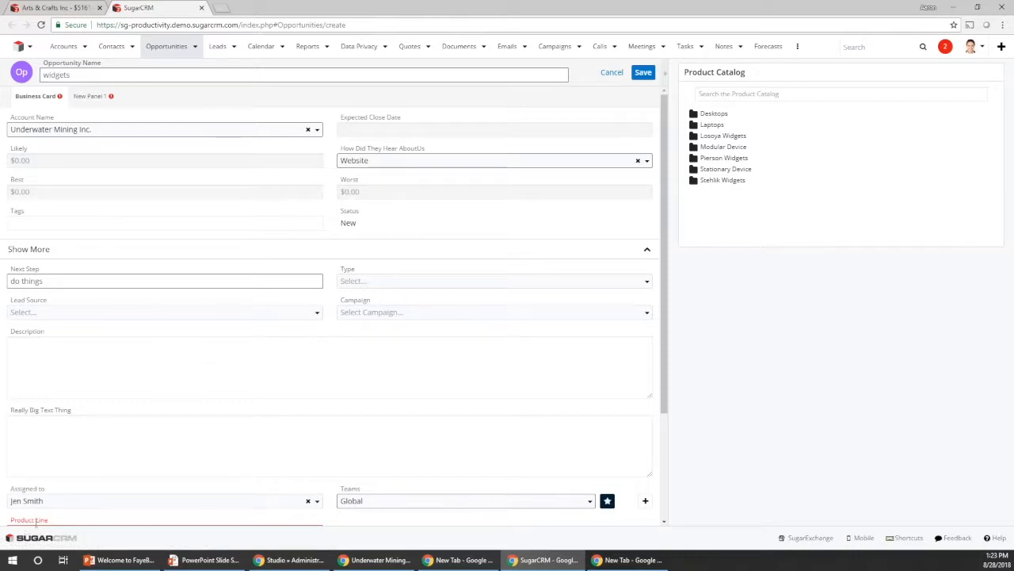
{"action": "scroll", "coordinate": [111, 511], "scroll_direction": "down", "scroll_amount": 1}
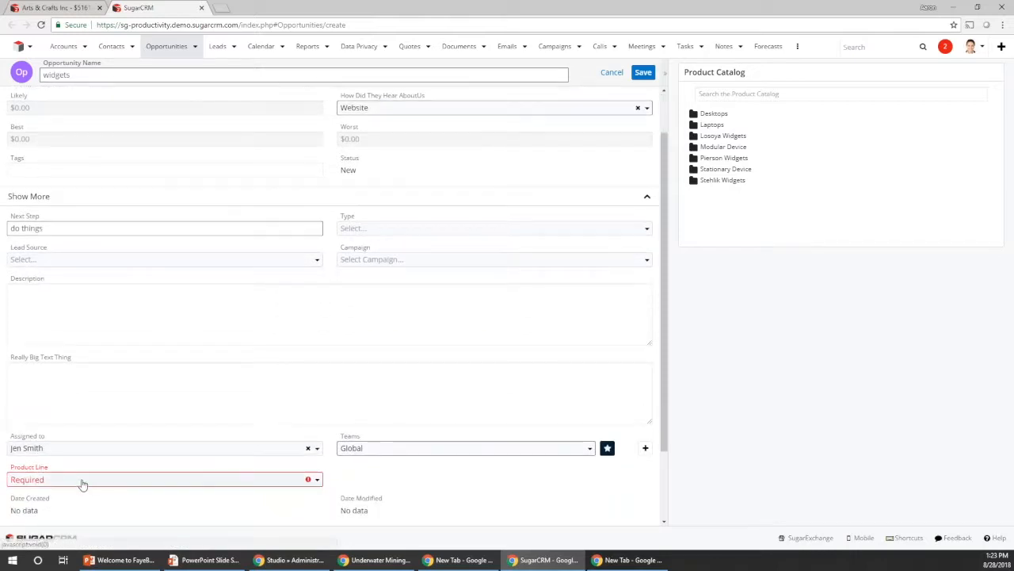
{"action": "left_click", "coordinate": [81, 480]}
{"action": "left_click", "coordinate": [63, 426]}
{"action": "scroll", "coordinate": [317, 478], "scroll_direction": "up", "scroll_amount": 1}
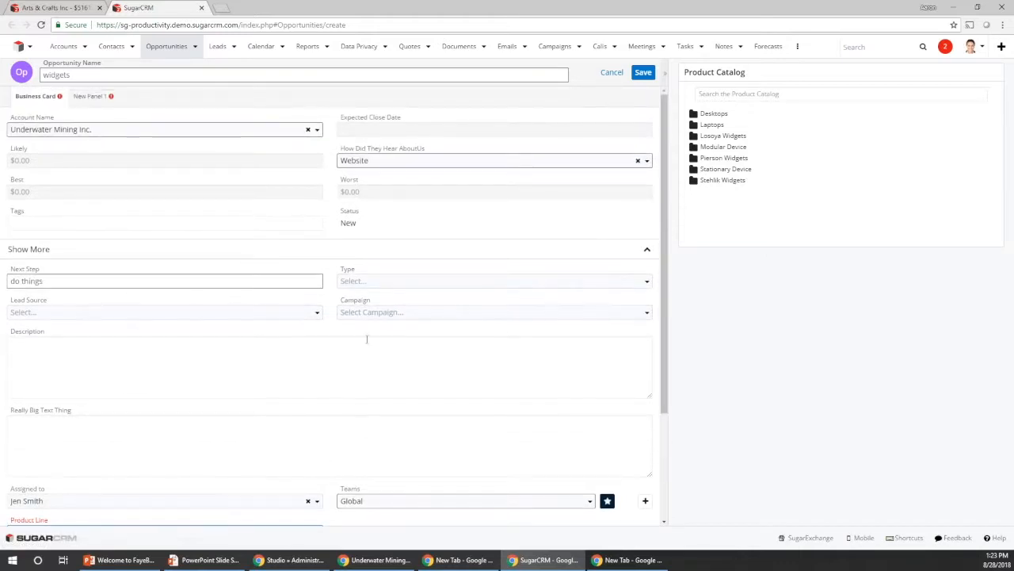
- On the New Panel 1 tab, set Is this Important to Yes with "because so" as Important Reason, and return to the Business Card tab
{"action": "left_click", "coordinate": [90, 96]}
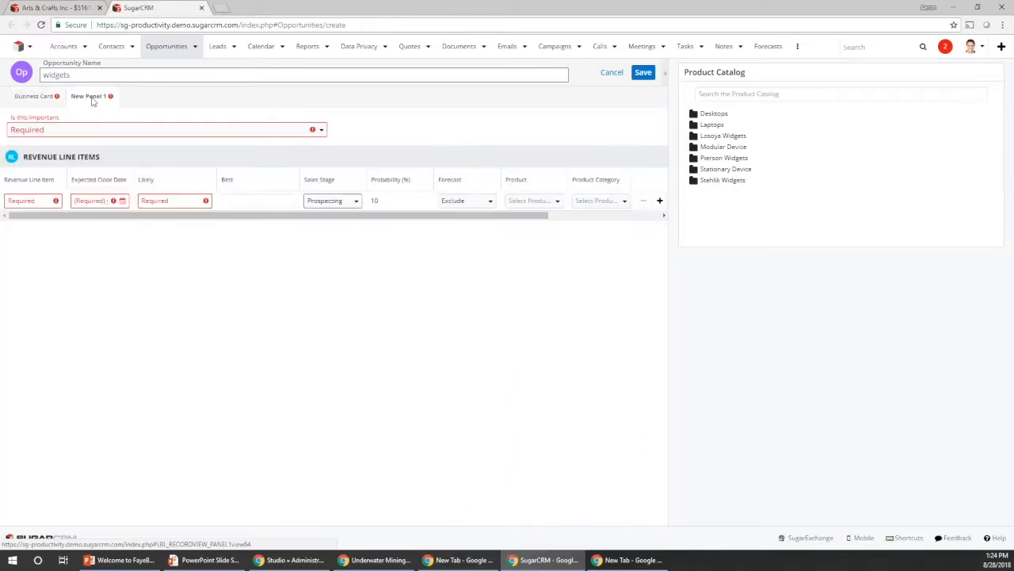
{"action": "left_click", "coordinate": [47, 132]}
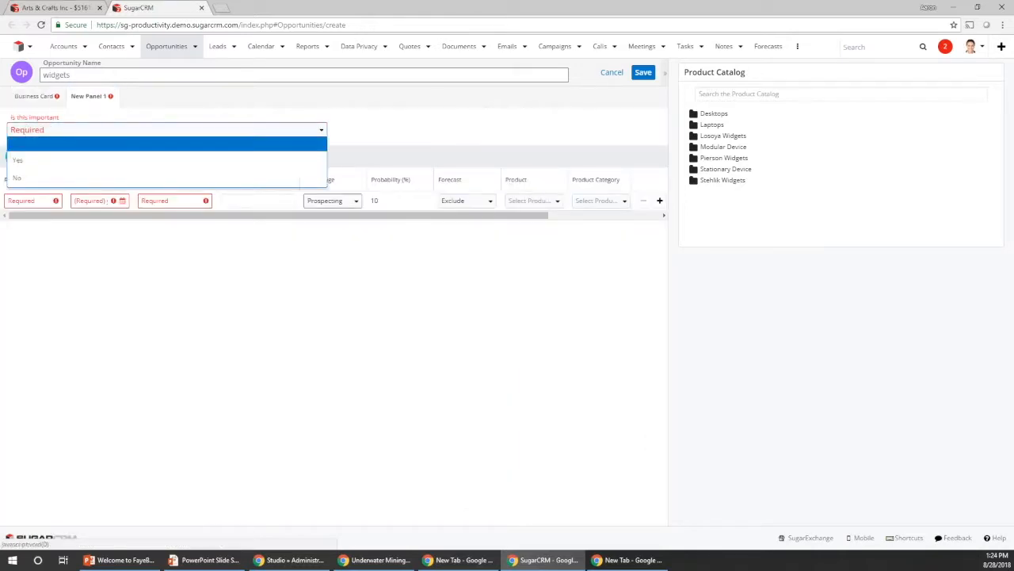
{"action": "left_click", "coordinate": [42, 161]}
{"action": "left_click", "coordinate": [78, 159]}
{"action": "type", "text": "because so"}
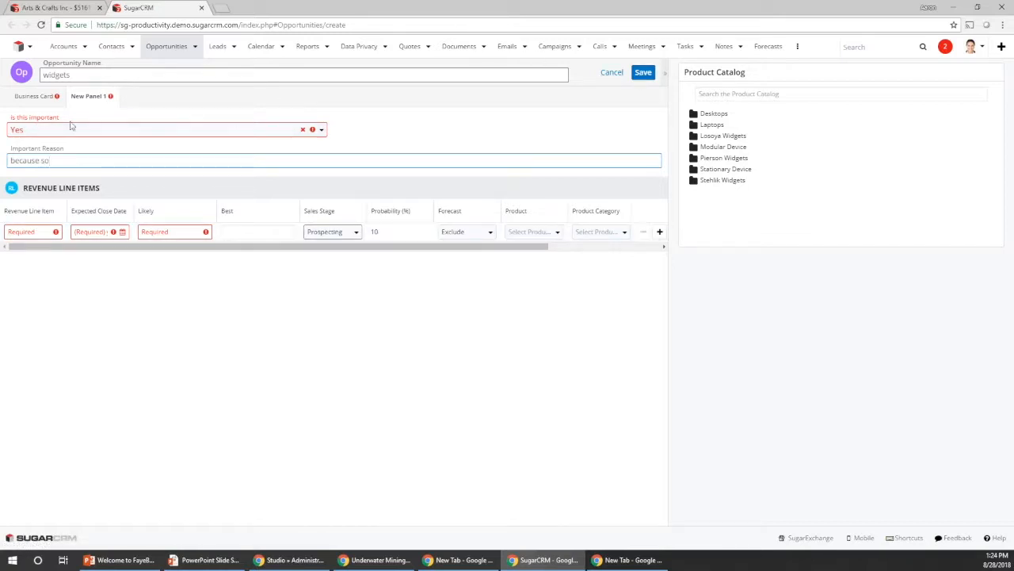
{"action": "left_click", "coordinate": [19, 97]}
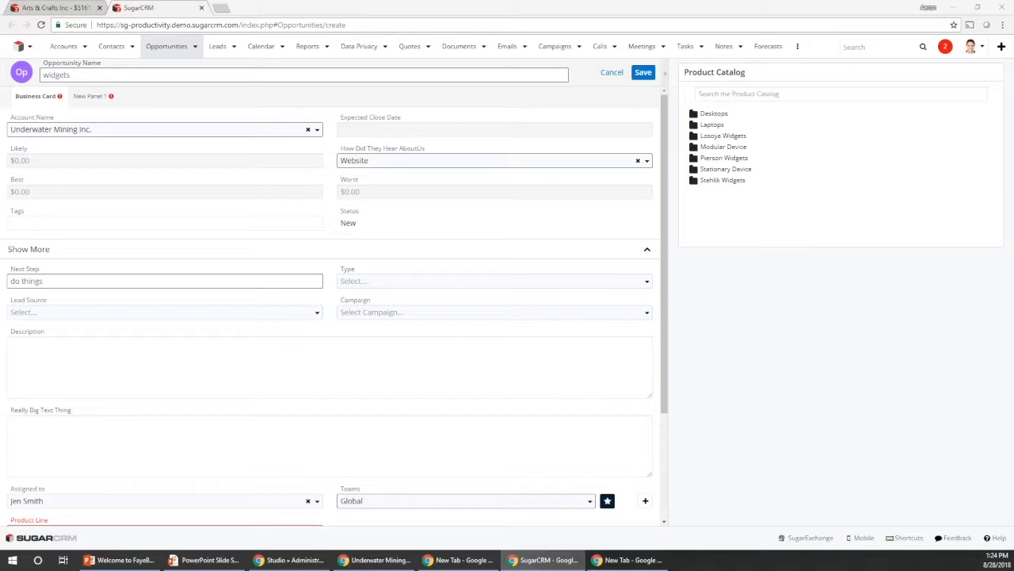
- Bring up the Tortoise Corp account window and mark the account as Is Top Account
{"action": "left_click_drag", "start_coordinate": [0, 8], "coordinate": [309, 2]}
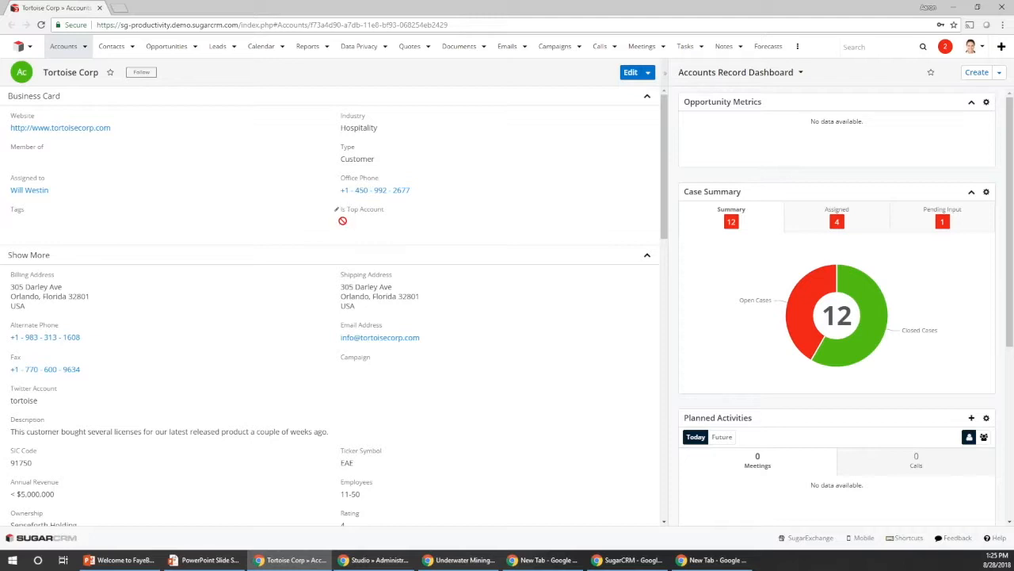
{"action": "left_click", "coordinate": [337, 209]}
{"action": "left_click", "coordinate": [344, 224]}
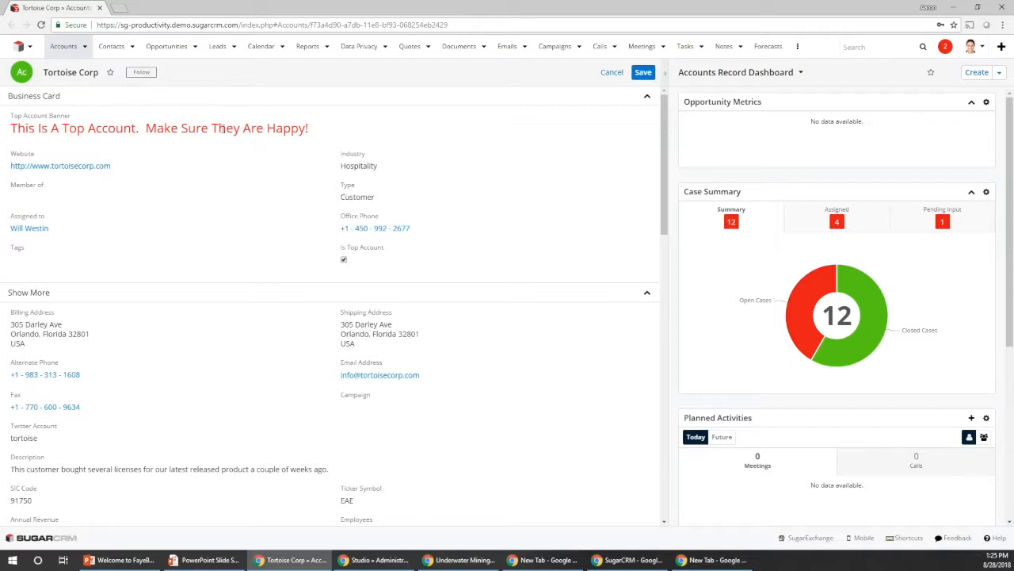
{"action": "left_click", "coordinate": [344, 260]}
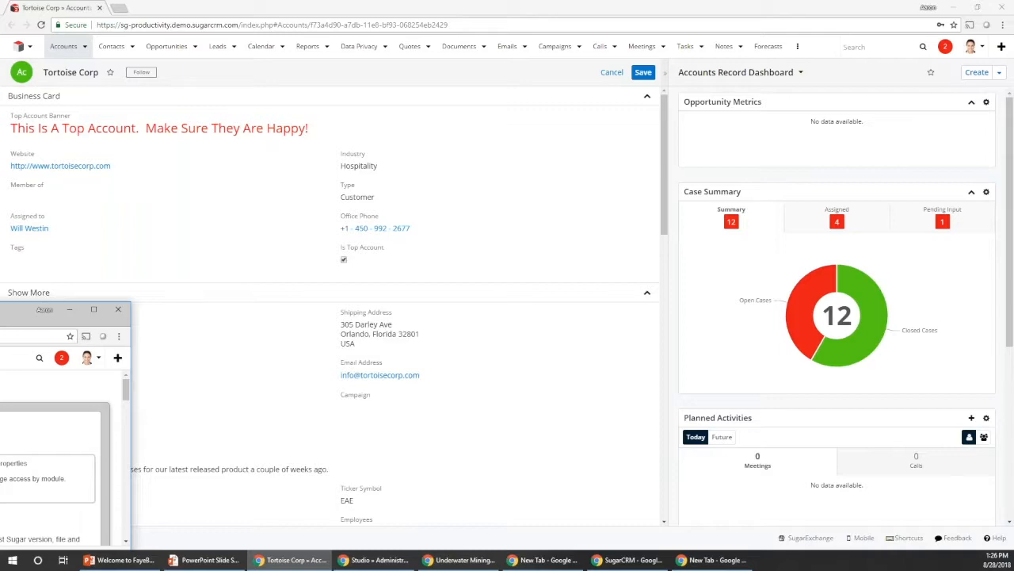
- Bring the Administration window onto the screen, maximize it, and open Studio
{"action": "left_click_drag", "start_coordinate": [0, 309], "coordinate": [494, 47]}
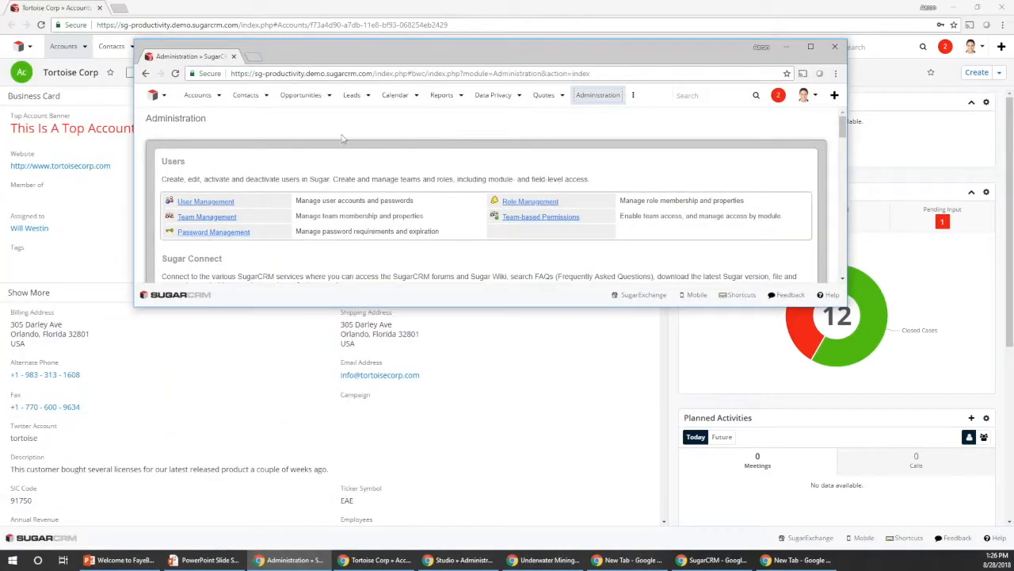
{"action": "left_click", "coordinate": [811, 46]}
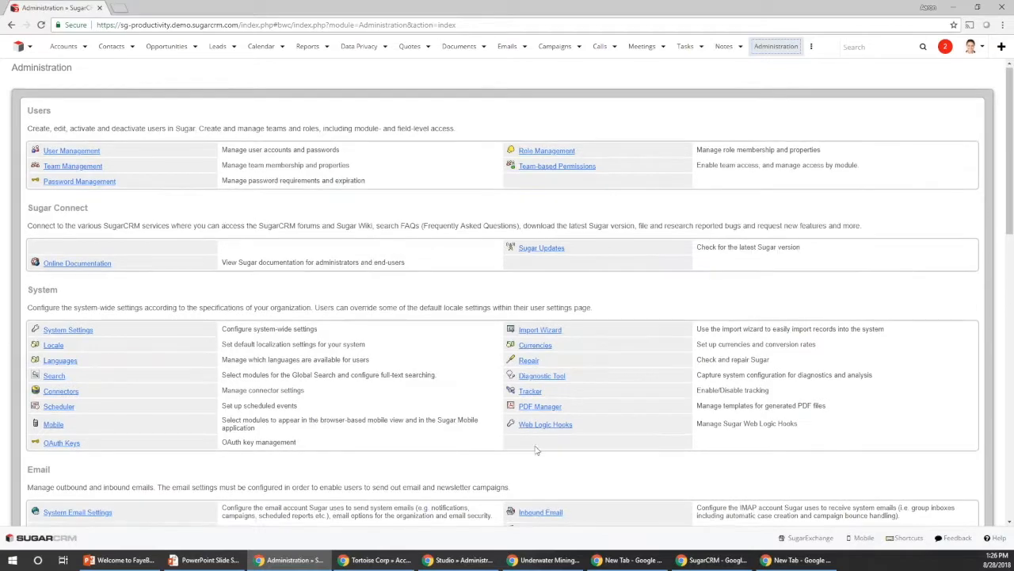
{"action": "scroll", "coordinate": [24, 400], "scroll_direction": "down", "scroll_amount": 2}
{"action": "left_click", "coordinate": [52, 508]}
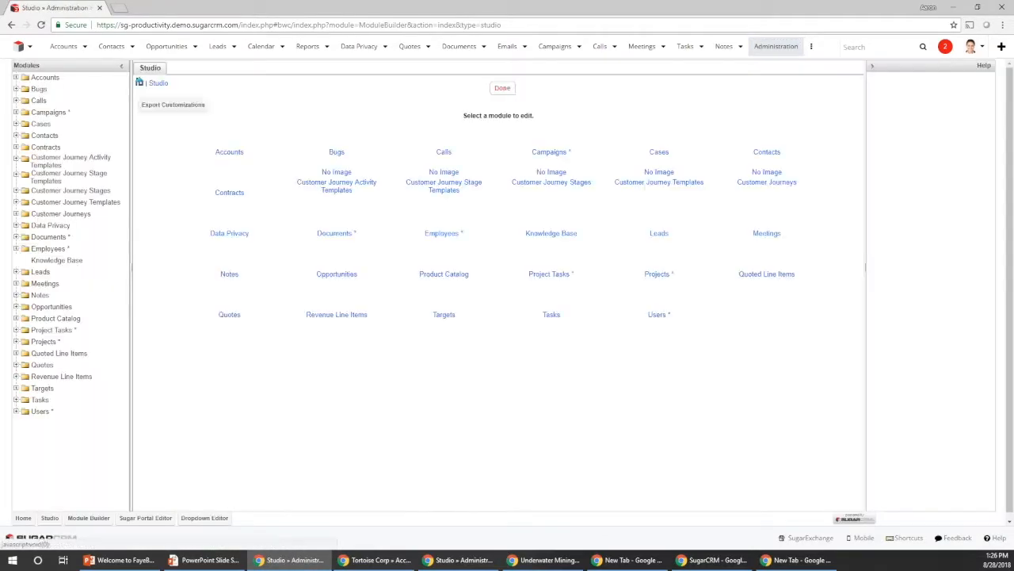
- Open the Top Account Banner field from the Accounts module's field list in Studio
{"action": "left_click", "coordinate": [17, 78]}
{"action": "left_click", "coordinate": [39, 100]}
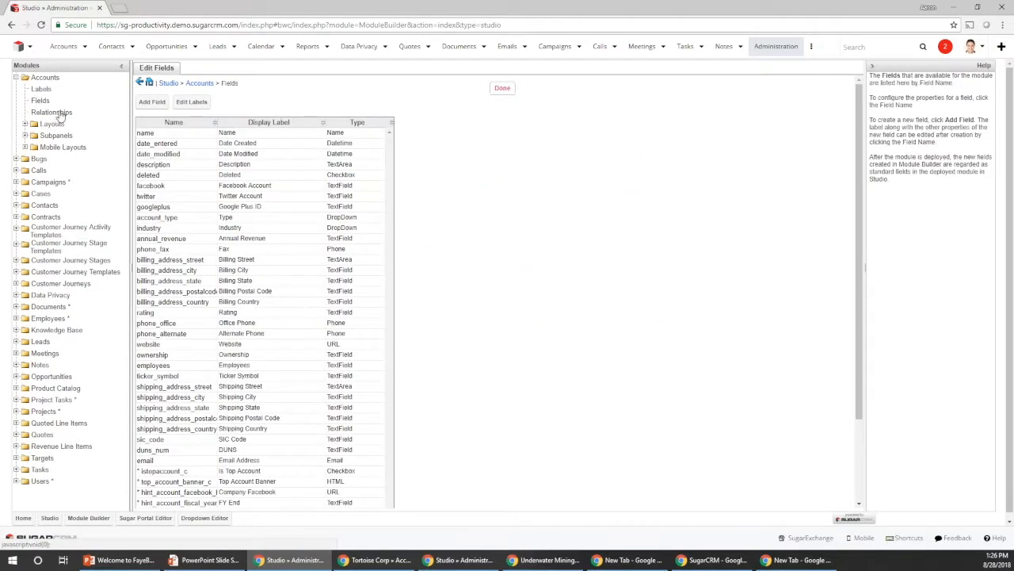
{"action": "scroll", "coordinate": [208, 372], "scroll_direction": "down", "scroll_amount": 3}
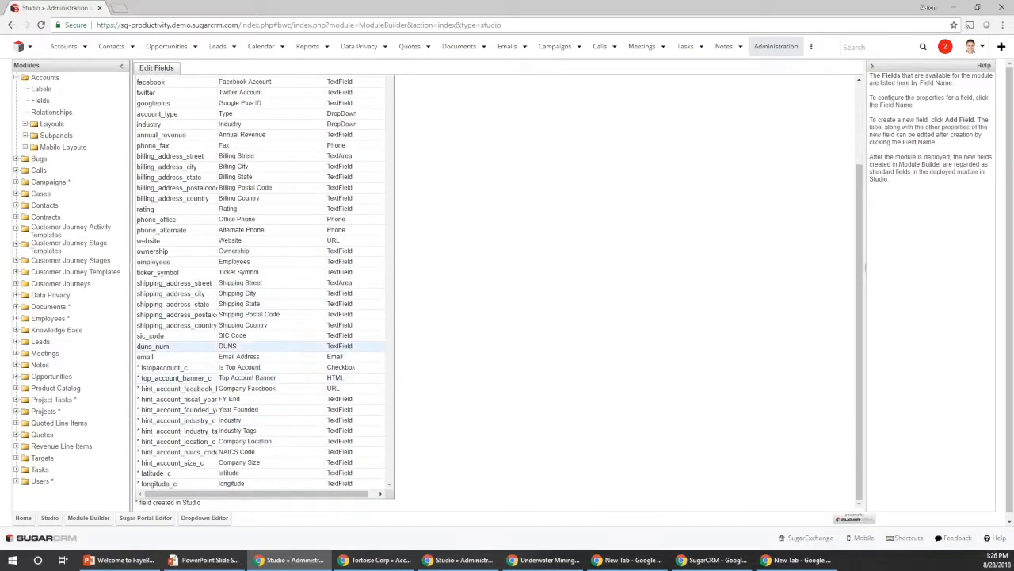
{"action": "left_click", "coordinate": [235, 381]}
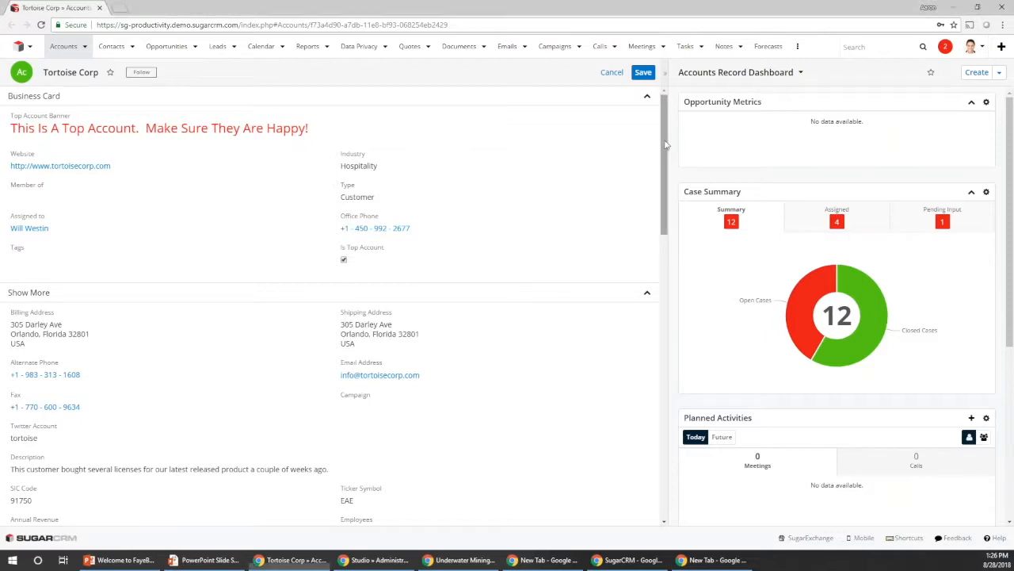
- Expand the Calls and Tasks related lists on the Tortoise Corp account record
{"action": "left_click_drag", "start_coordinate": [665, 144], "coordinate": [649, 367]}
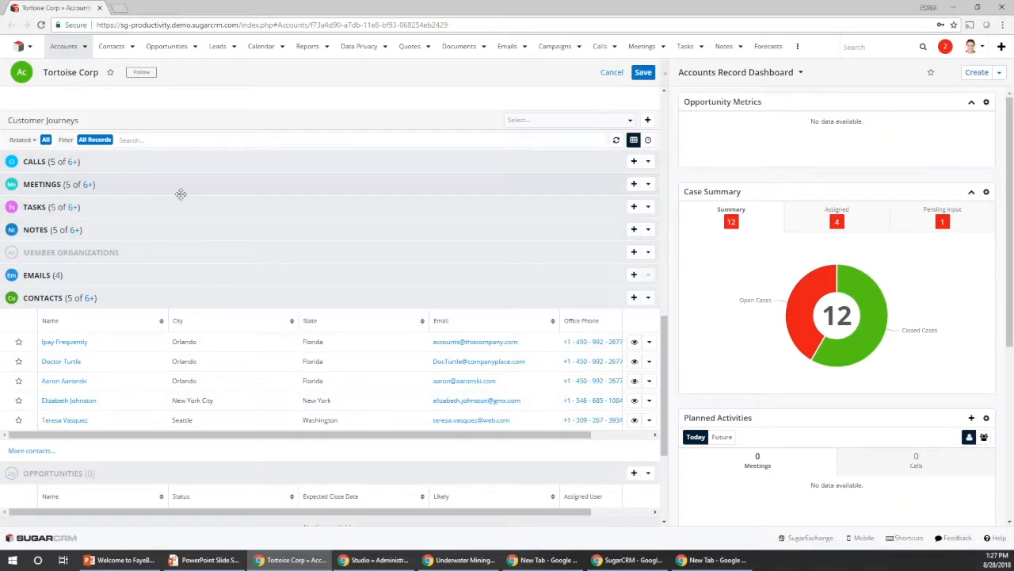
{"action": "scroll", "coordinate": [182, 195], "scroll_direction": "up", "scroll_amount": 1}
{"action": "left_click", "coordinate": [94, 219]}
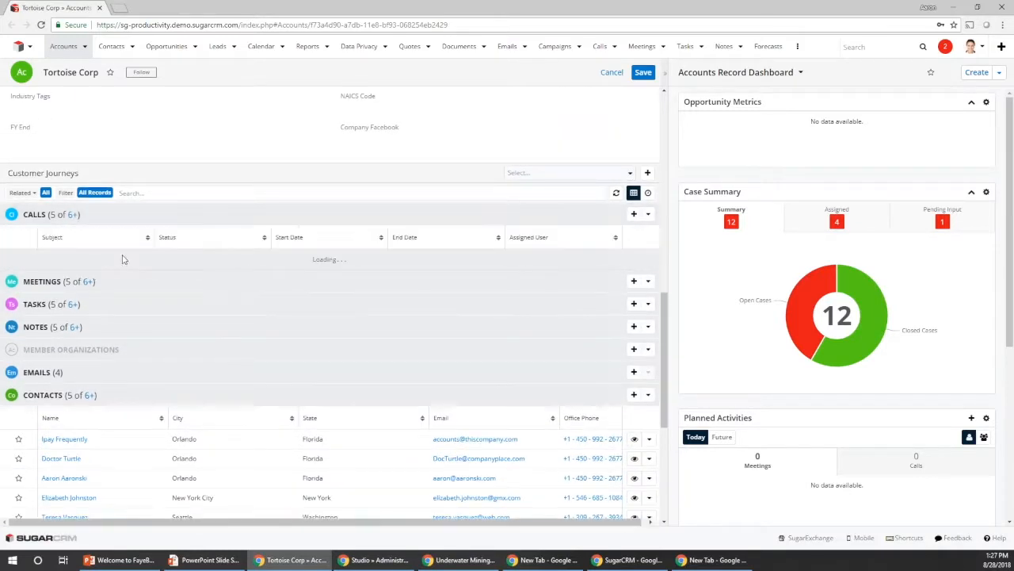
{"action": "left_click", "coordinate": [126, 416]}
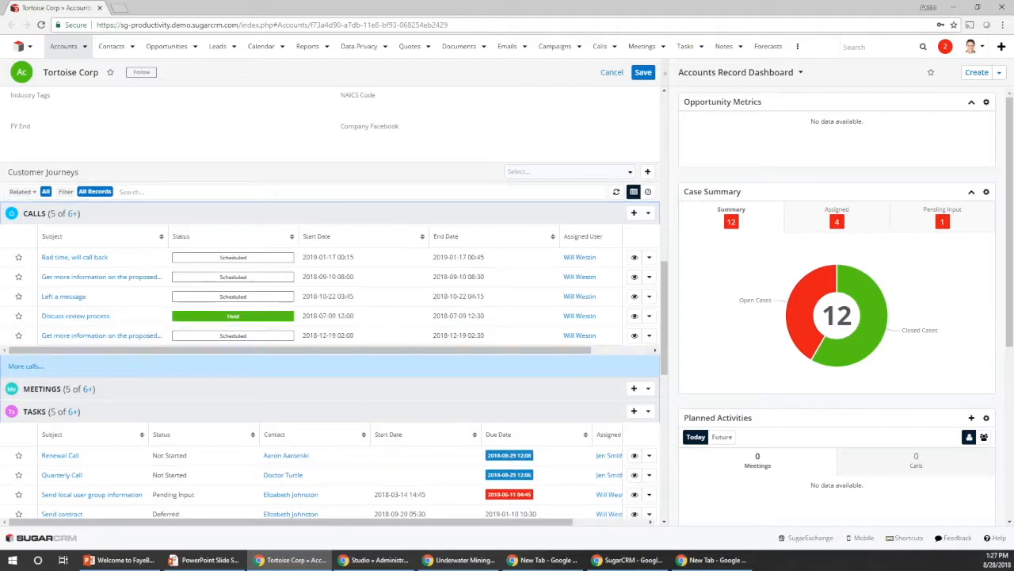
{"action": "scroll", "coordinate": [120, 347], "scroll_direction": "down", "scroll_amount": 2}
{"action": "scroll", "coordinate": [121, 348], "scroll_direction": "up", "scroll_amount": 3}
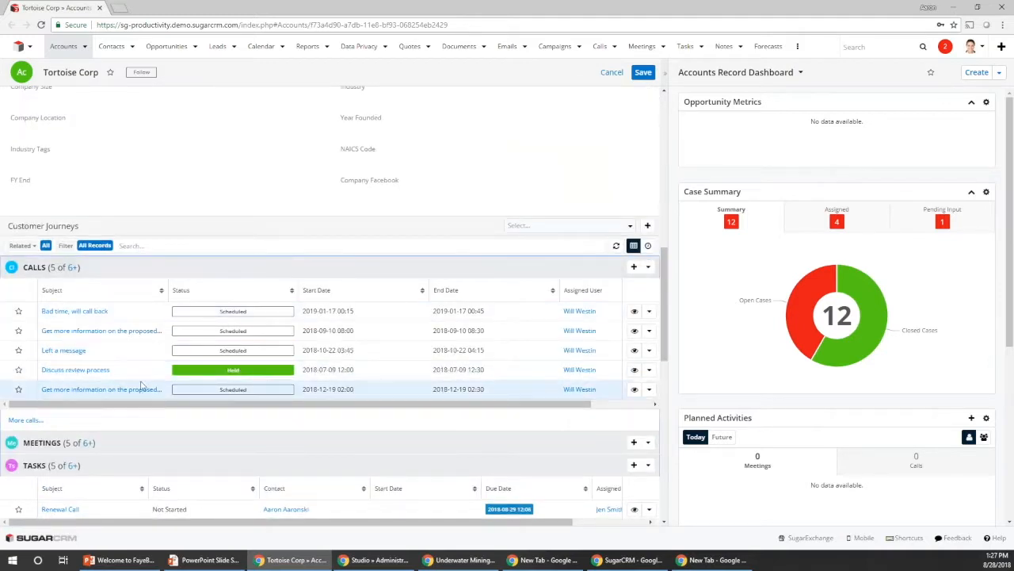
- Search all related records of Tortoise Corp for "%messa"
{"action": "left_click", "coordinate": [138, 246]}
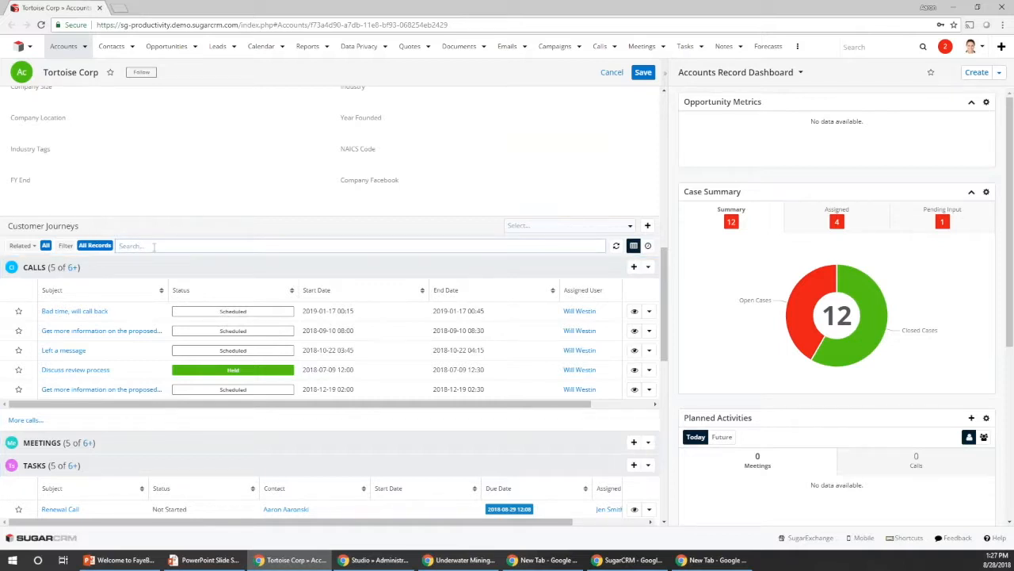
{"action": "type", "text": "9i"}
{"action": "type", "text": "s"}
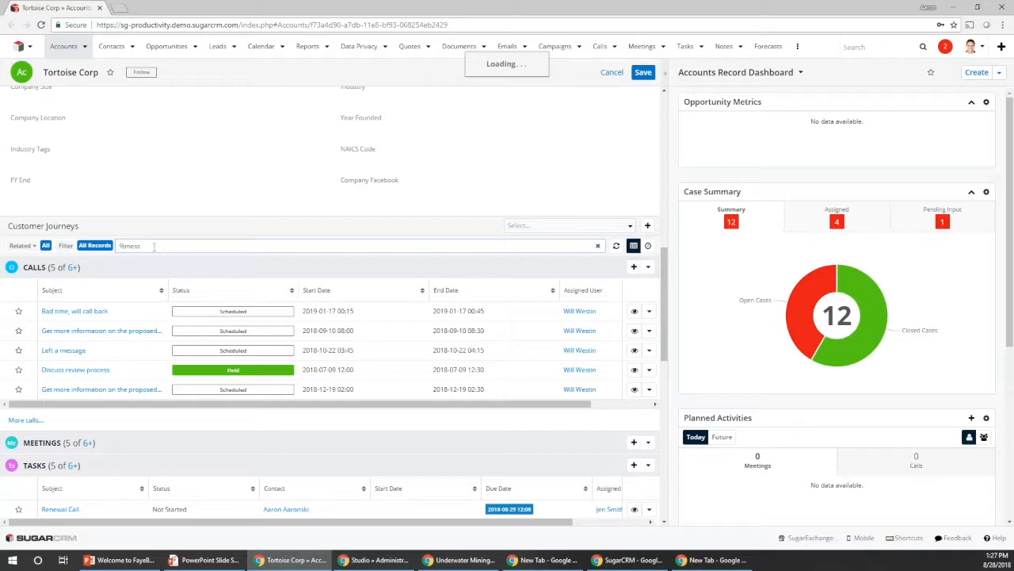
{"action": "type", "text": "a"}
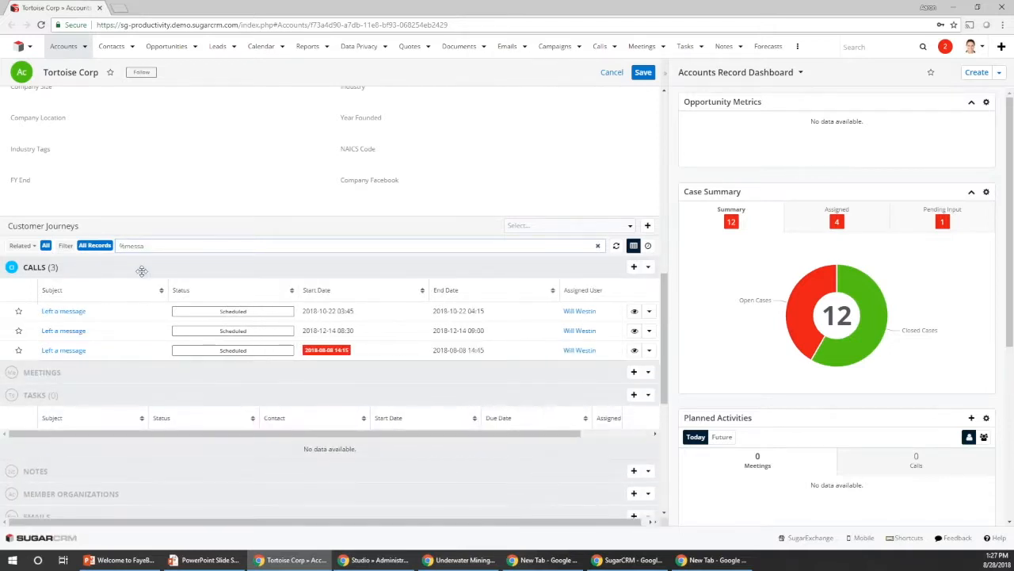
- Review the filtered related lists and expand the Cases list to view its matching records
{"action": "scroll", "coordinate": [95, 478], "scroll_direction": "down", "scroll_amount": 1}
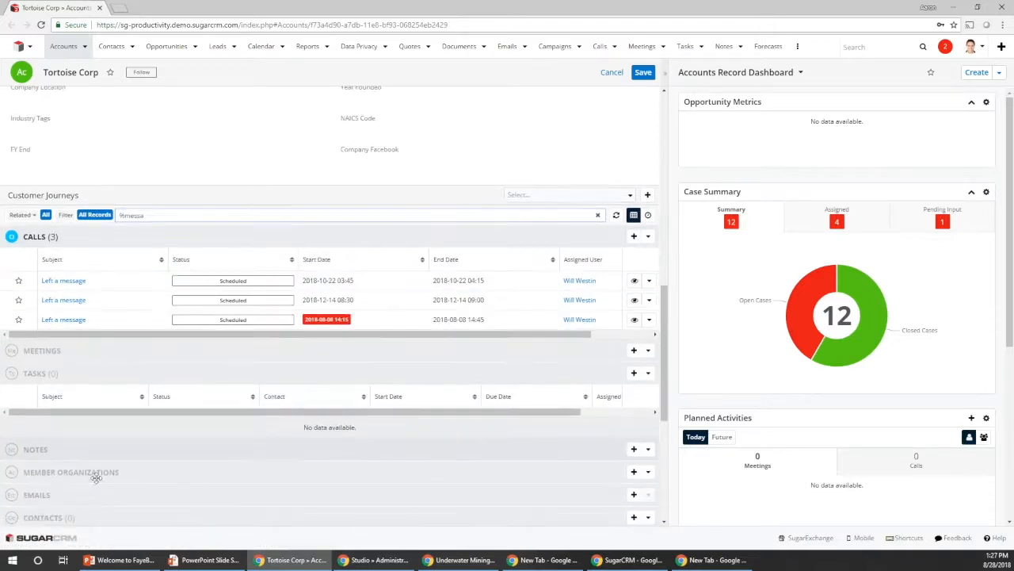
{"action": "scroll", "coordinate": [95, 478], "scroll_direction": "down", "scroll_amount": 3}
{"action": "scroll", "coordinate": [100, 475], "scroll_direction": "down", "scroll_amount": 4}
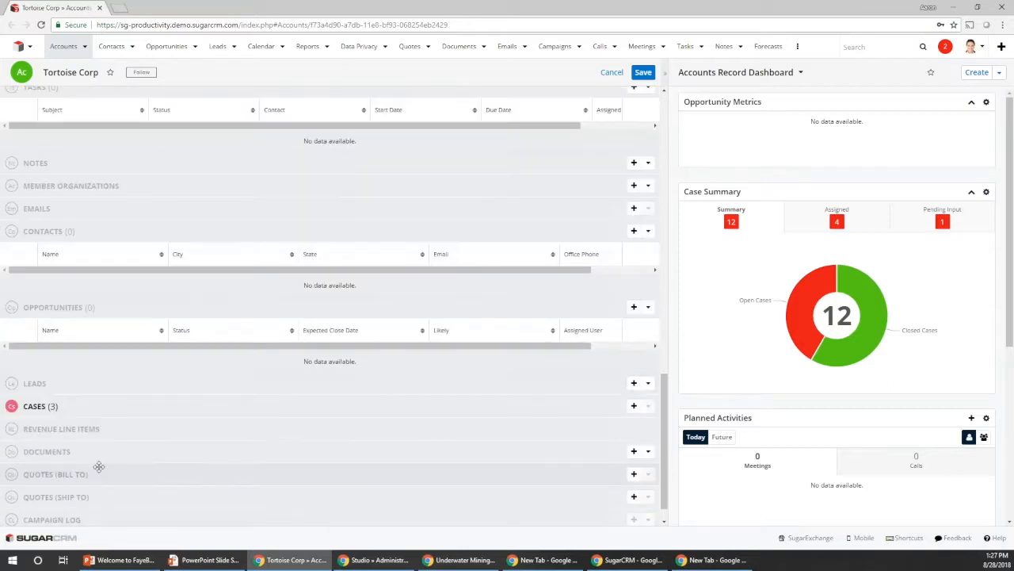
{"action": "left_click", "coordinate": [92, 409]}
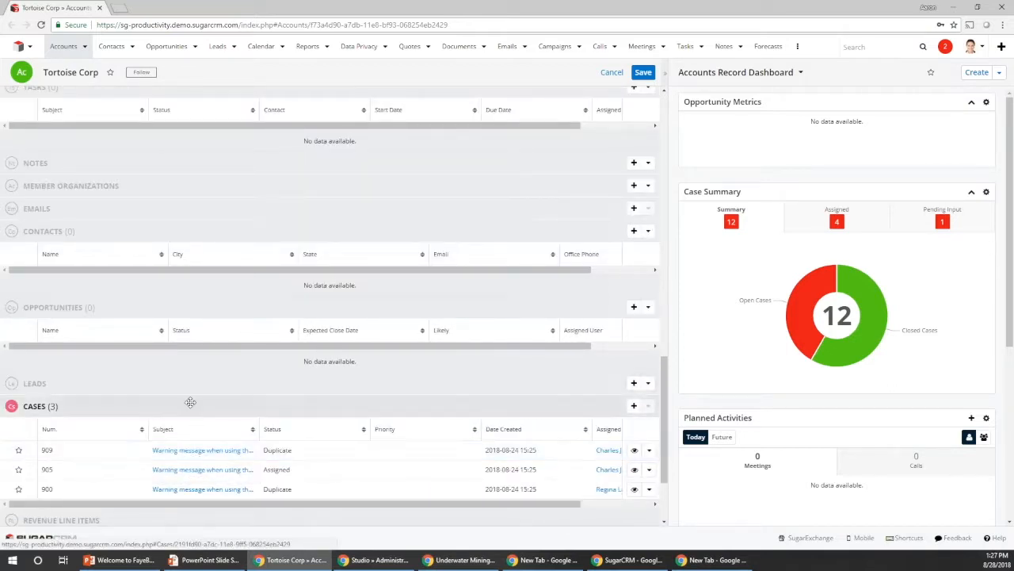
{"action": "scroll", "coordinate": [190, 428], "scroll_direction": "up", "scroll_amount": 5}
{"action": "scroll", "coordinate": [333, 314], "scroll_direction": "up", "scroll_amount": 1}
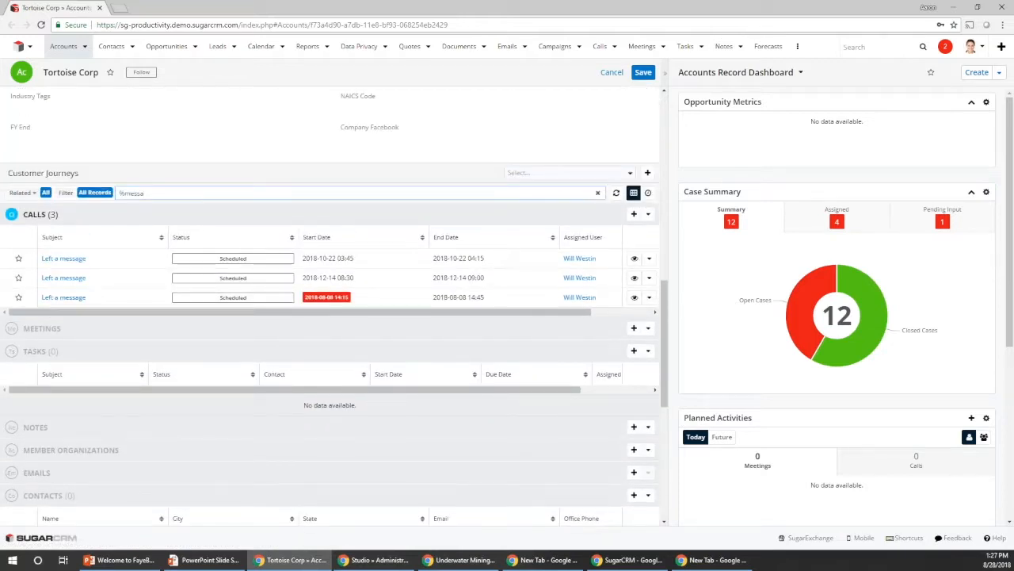
- Clear the related-record search and look through the Related module choices, leaving the selection at All
{"action": "scroll", "coordinate": [190, 404], "scroll_direction": "up", "scroll_amount": 2}
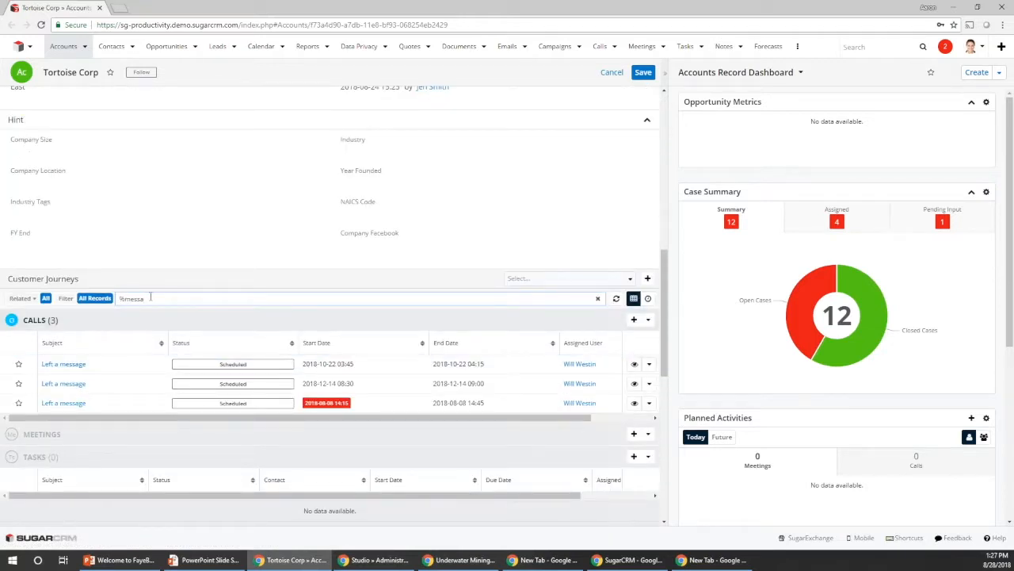
{"action": "left_click_drag", "start_coordinate": [146, 298], "coordinate": [119, 298]}
{"action": "key", "text": "BackSpace"}
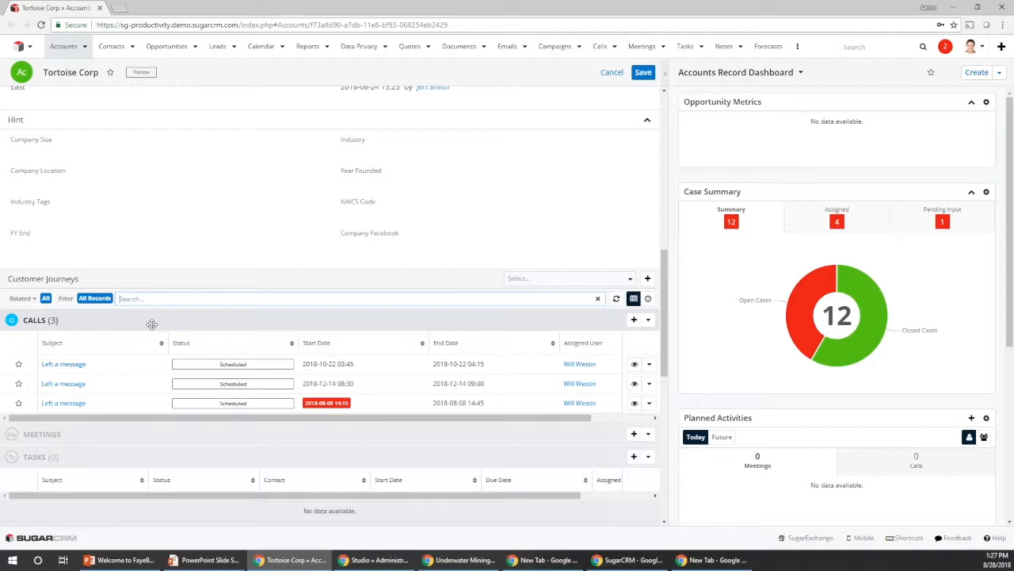
{"action": "left_click", "coordinate": [34, 299]}
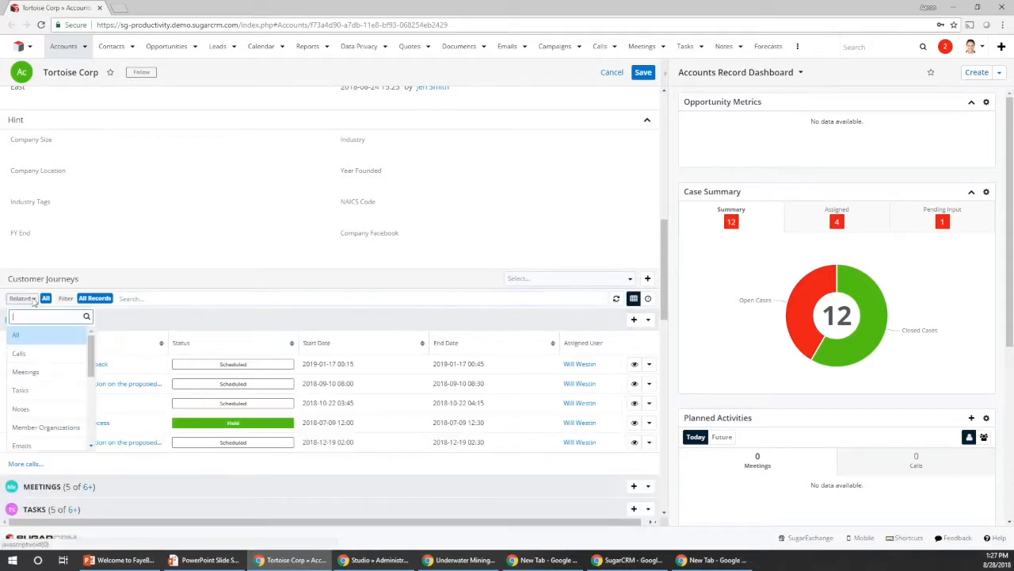
{"action": "mouse_move", "coordinate": [90, 357]}
{"action": "left_mouse_down"}
{"action": "mouse_move", "coordinate": [85, 426]}
{"action": "mouse_move", "coordinate": [85, 339]}
{"action": "left_mouse_up"}
{"action": "left_click", "coordinate": [124, 323]}
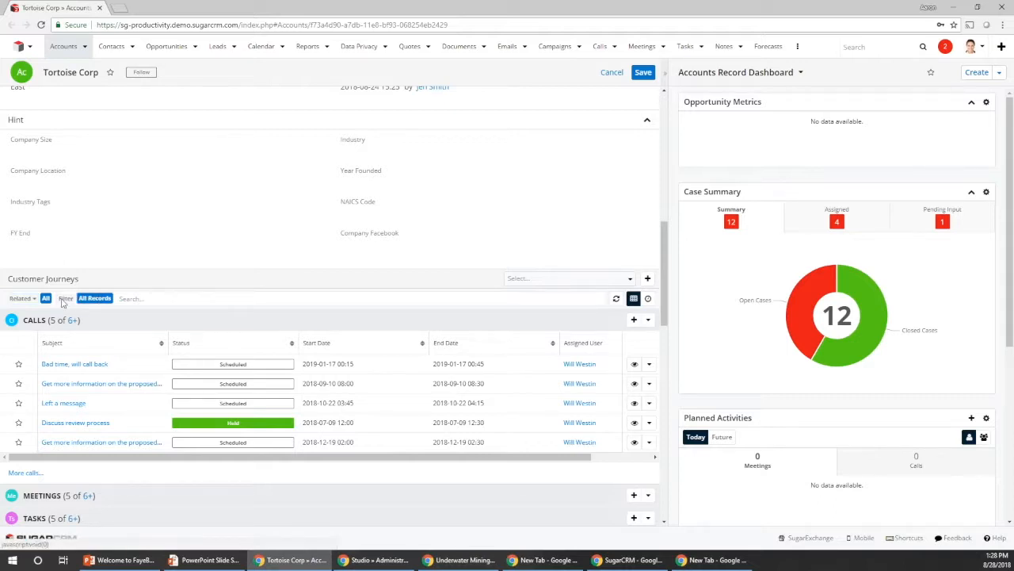
{"action": "left_click", "coordinate": [22, 298]}
{"action": "left_click", "coordinate": [157, 300]}
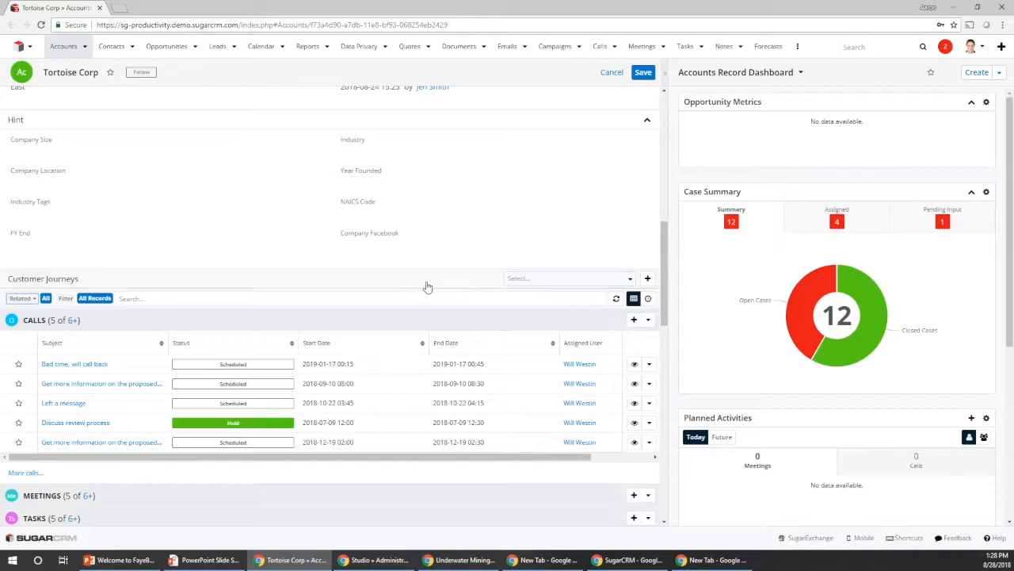
- Switch to the Underwater Mining Inc. account, expand Customer Journeys, and list the available journey templates
{"action": "scroll", "coordinate": [424, 317], "scroll_direction": "up", "scroll_amount": 2}
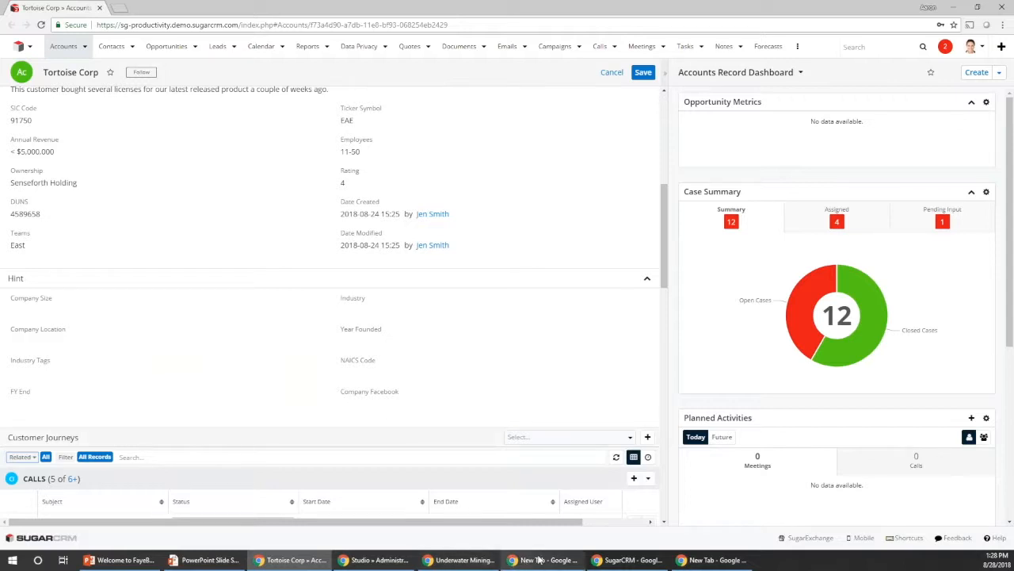
{"action": "mouse_move", "coordinate": [478, 561]}
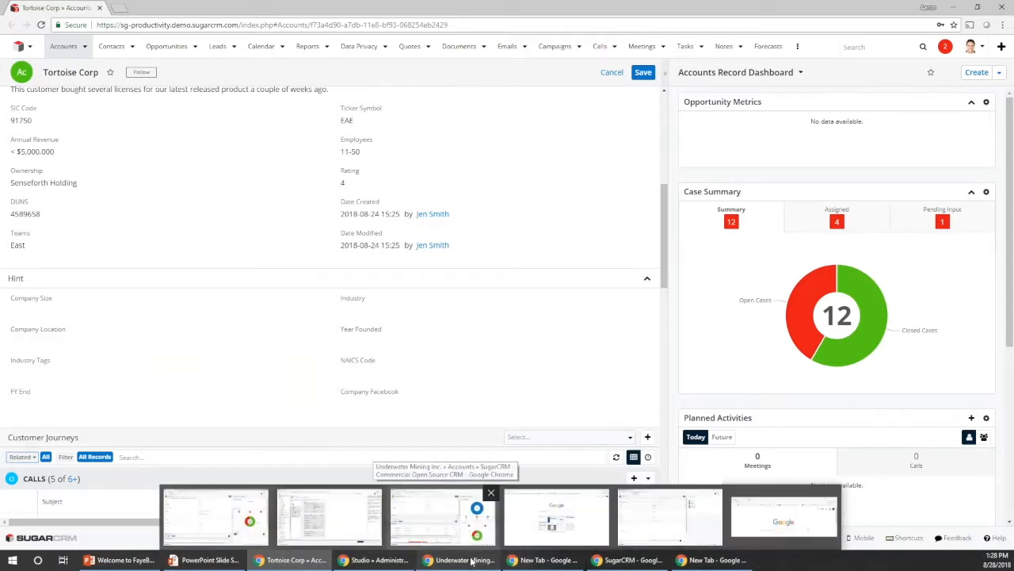
{"action": "left_click", "coordinate": [476, 540]}
{"action": "left_click", "coordinate": [416, 299]}
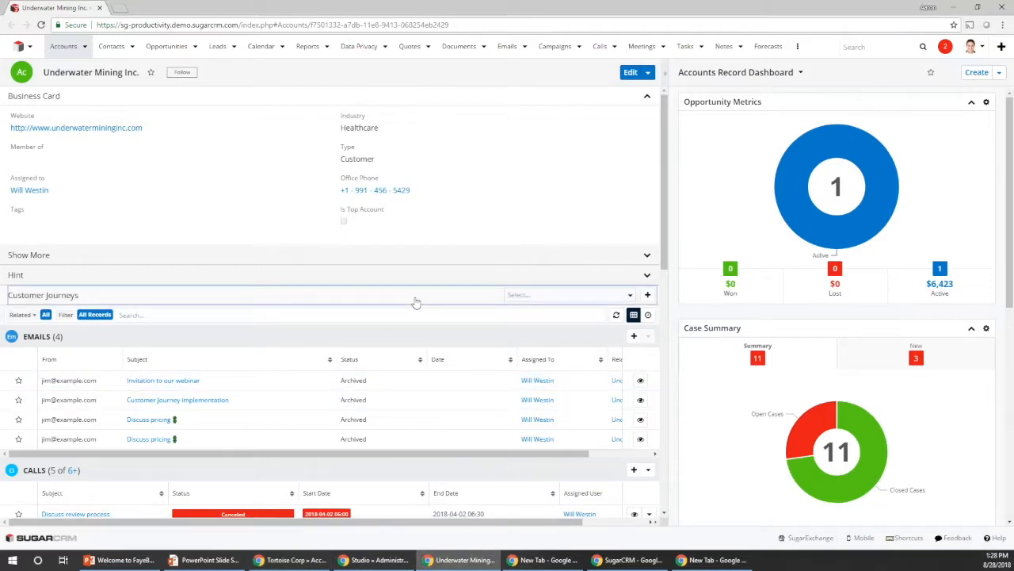
{"action": "left_click", "coordinate": [631, 296]}
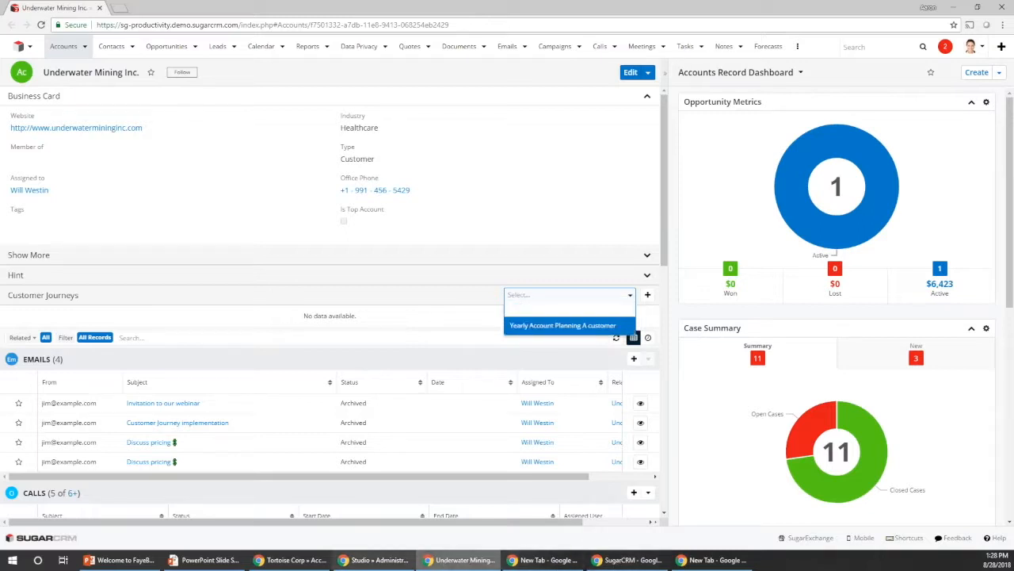
- Switch to the Arts & Crafts Inc opportunity and list the journey templates available in its Customer Journeys section
{"action": "left_click", "coordinate": [626, 559]}
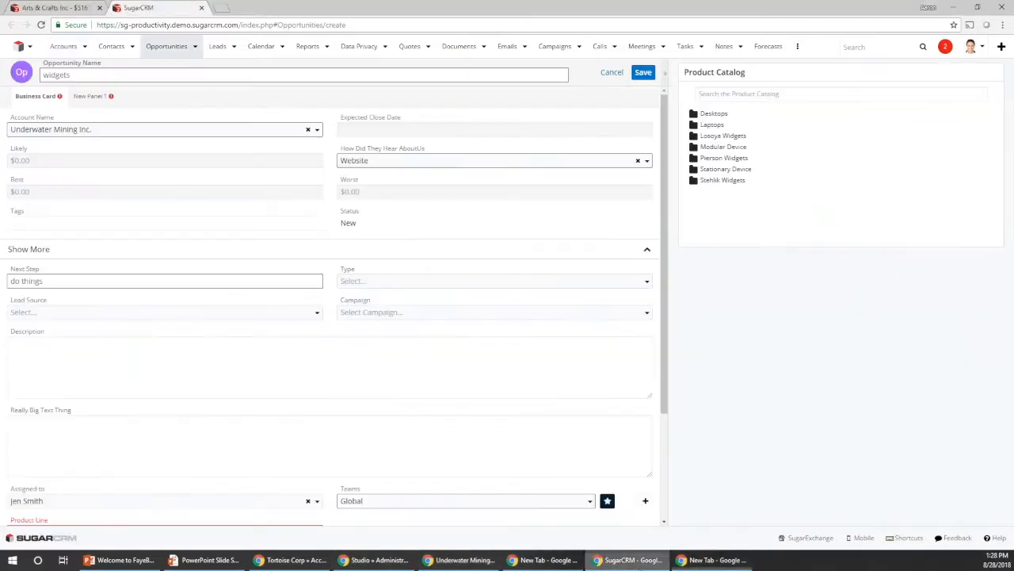
{"action": "left_click", "coordinate": [67, 6]}
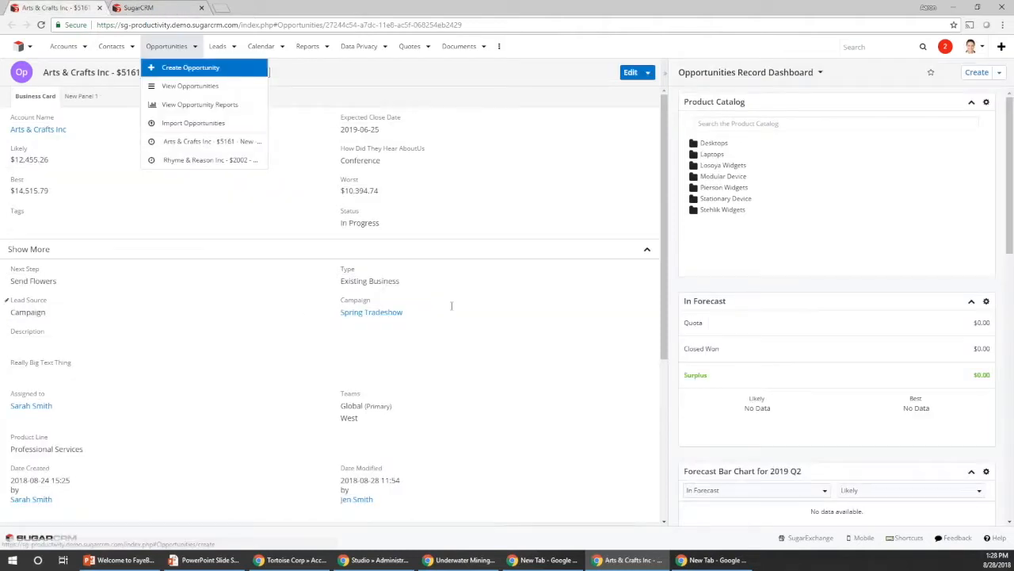
{"action": "scroll", "coordinate": [662, 234], "scroll_direction": "down", "scroll_amount": 1}
{"action": "scroll", "coordinate": [663, 235], "scroll_direction": "down", "scroll_amount": 3}
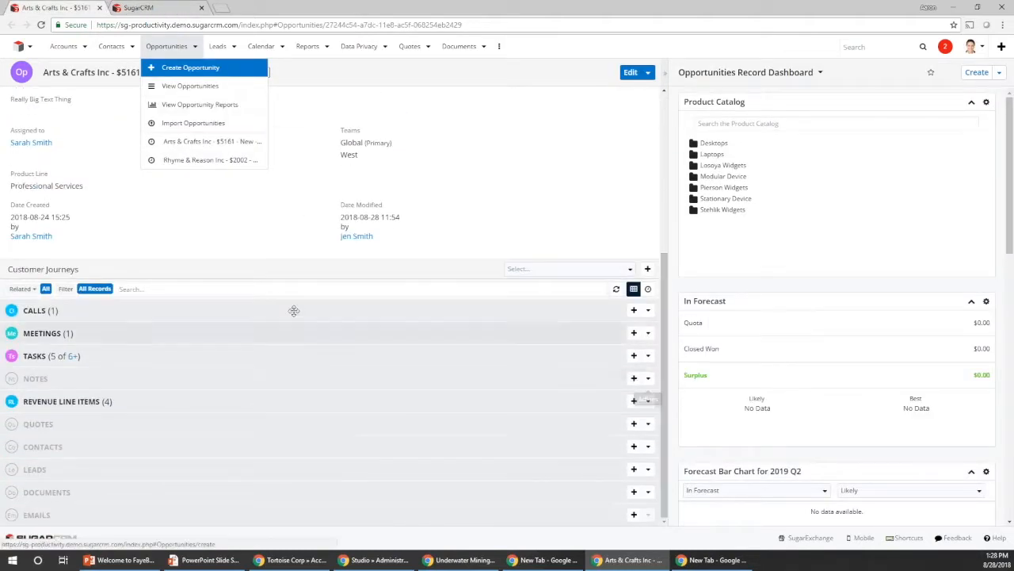
{"action": "left_click", "coordinate": [612, 269]}
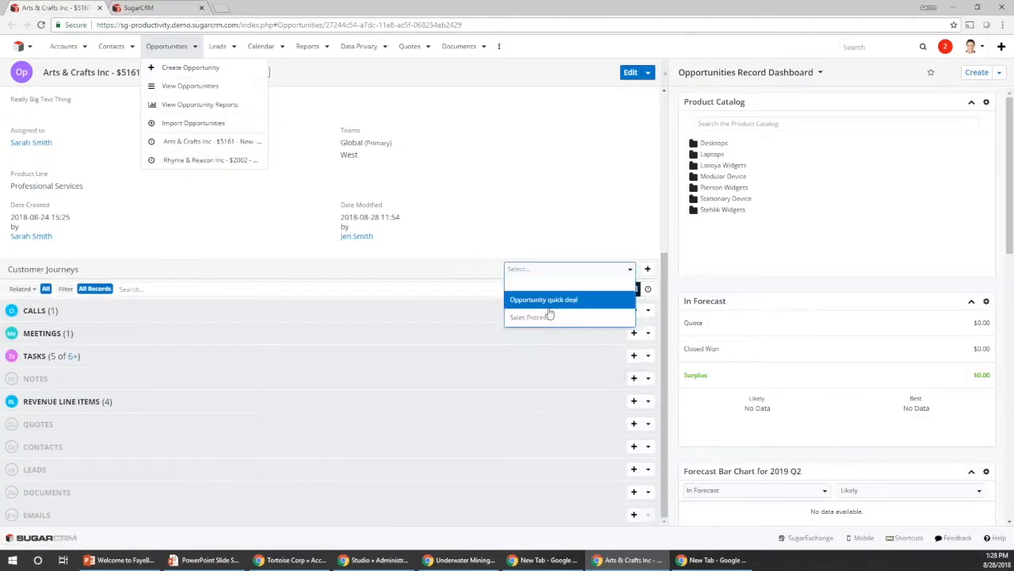
- Expand the opportunity's Sales Process journey to examine its stages and activities, and collapse the Customer Journeys section again
{"action": "left_click", "coordinate": [428, 276]}
{"action": "left_click", "coordinate": [396, 271]}
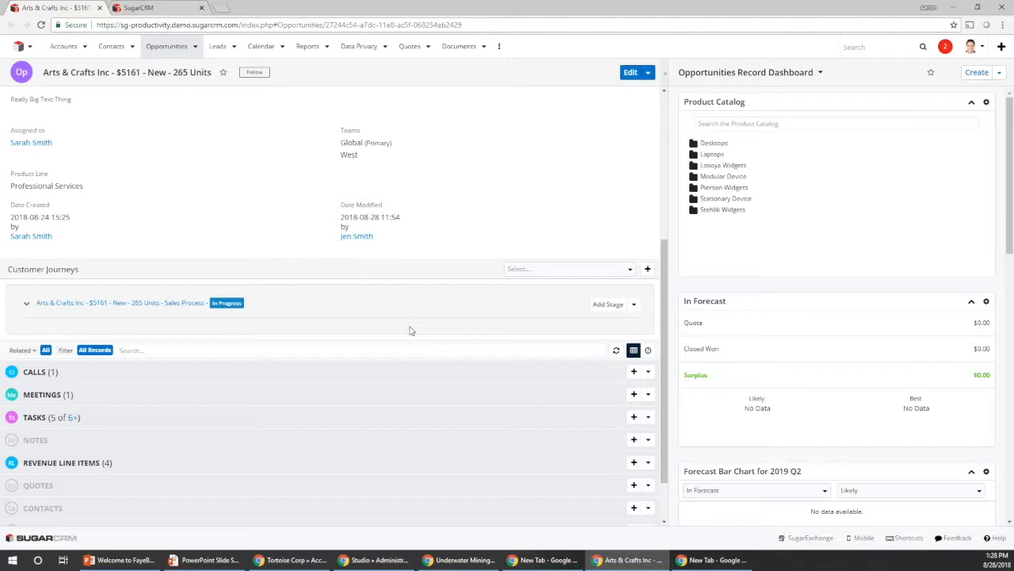
{"action": "left_click", "coordinate": [27, 303]}
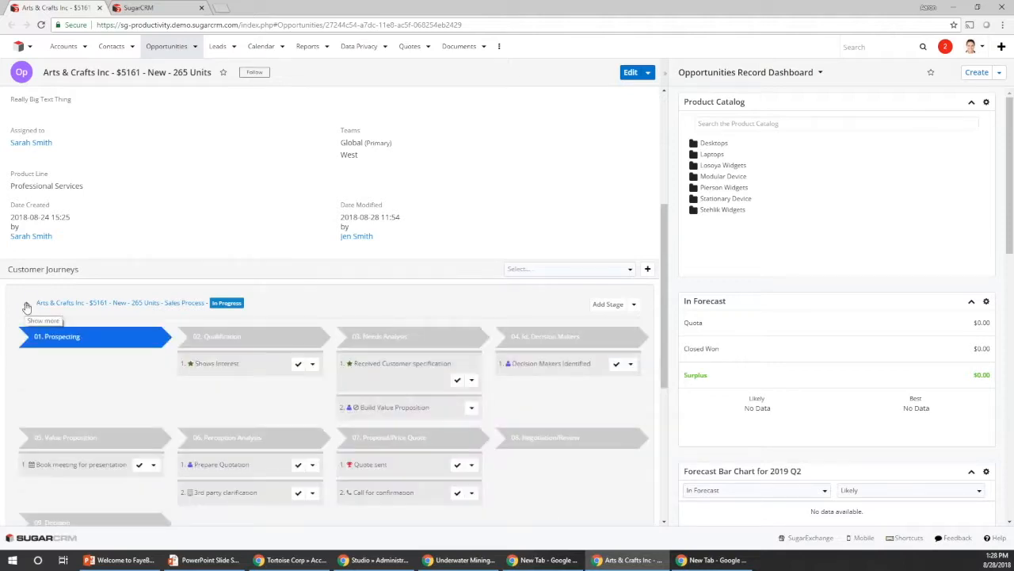
{"action": "scroll", "coordinate": [399, 339], "scroll_direction": "down", "scroll_amount": 1}
{"action": "scroll", "coordinate": [398, 339], "scroll_direction": "down", "scroll_amount": 1}
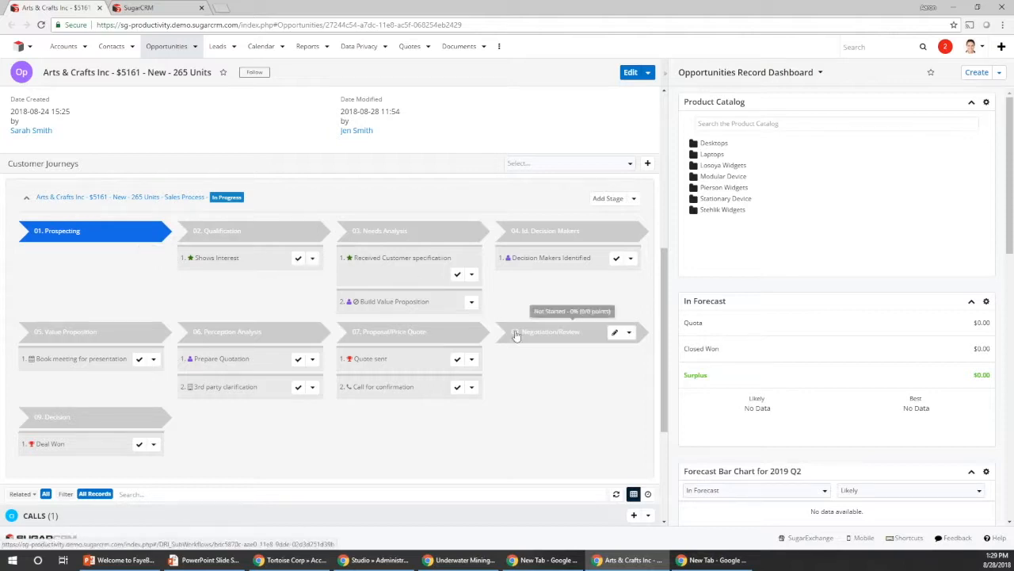
{"action": "left_click", "coordinate": [275, 169]}
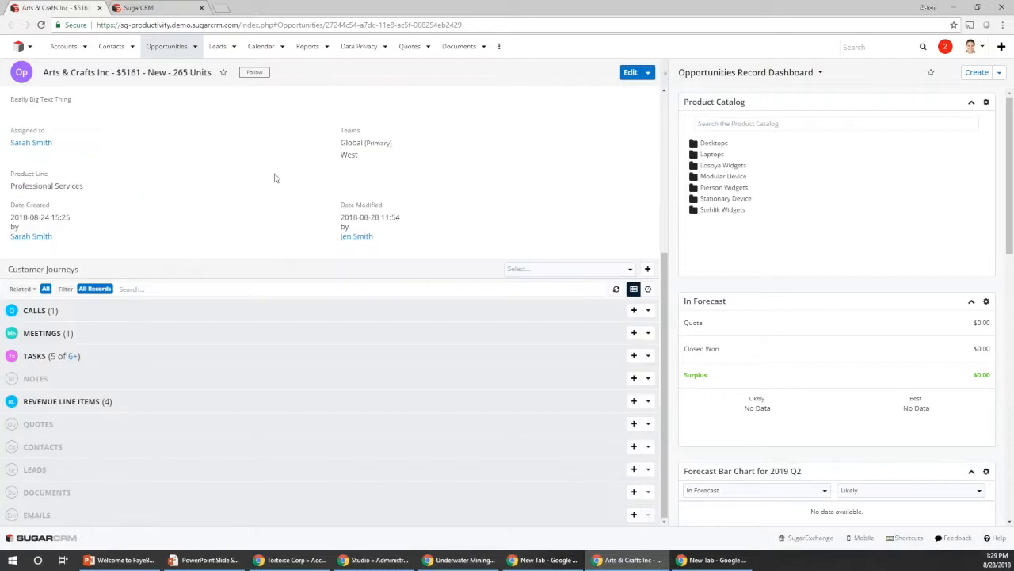
{"action": "scroll", "coordinate": [290, 286], "scroll_direction": "up", "scroll_amount": 3}
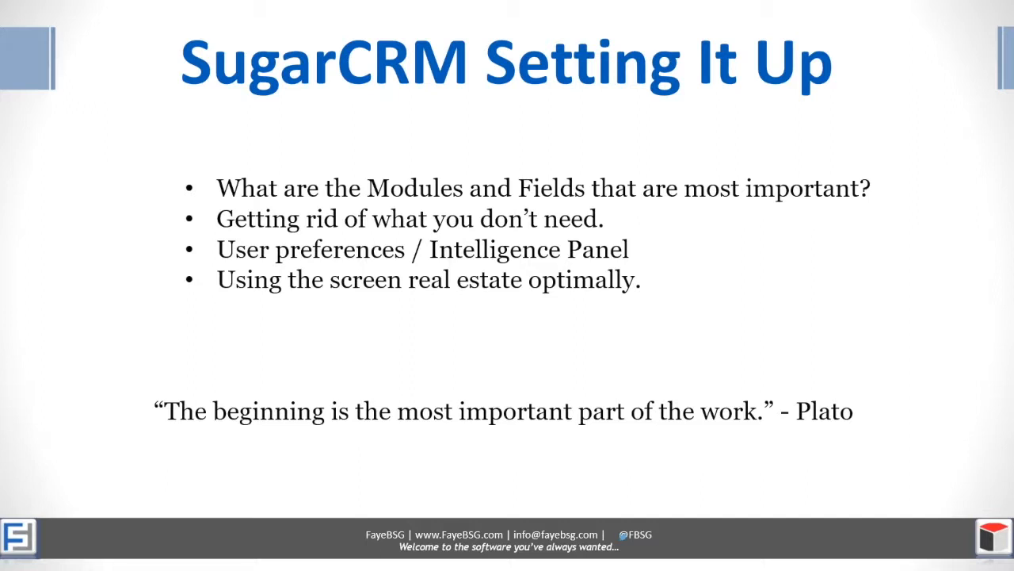
{"action": "key", "text": "Right"}
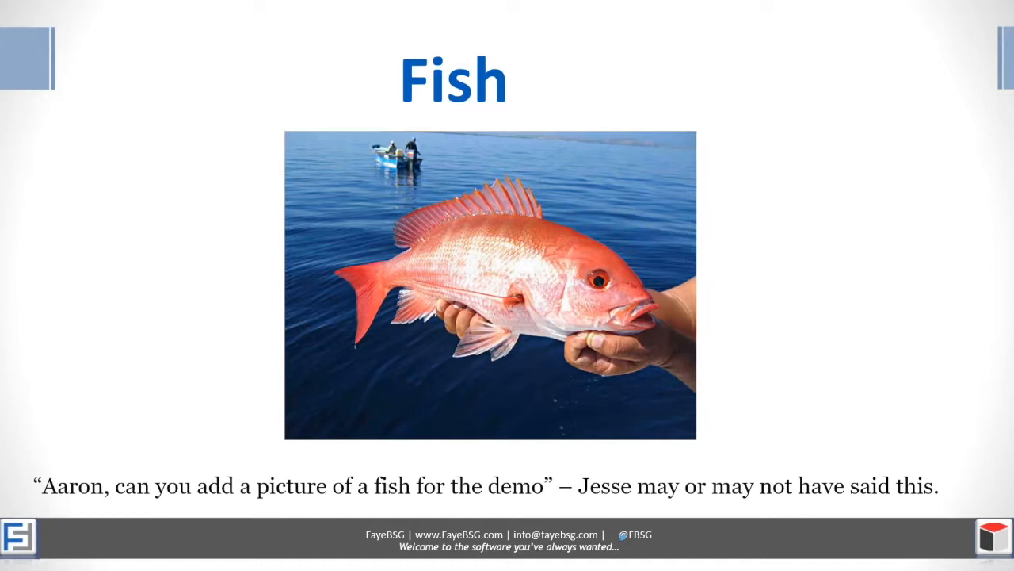
{"action": "key", "text": "Right"}
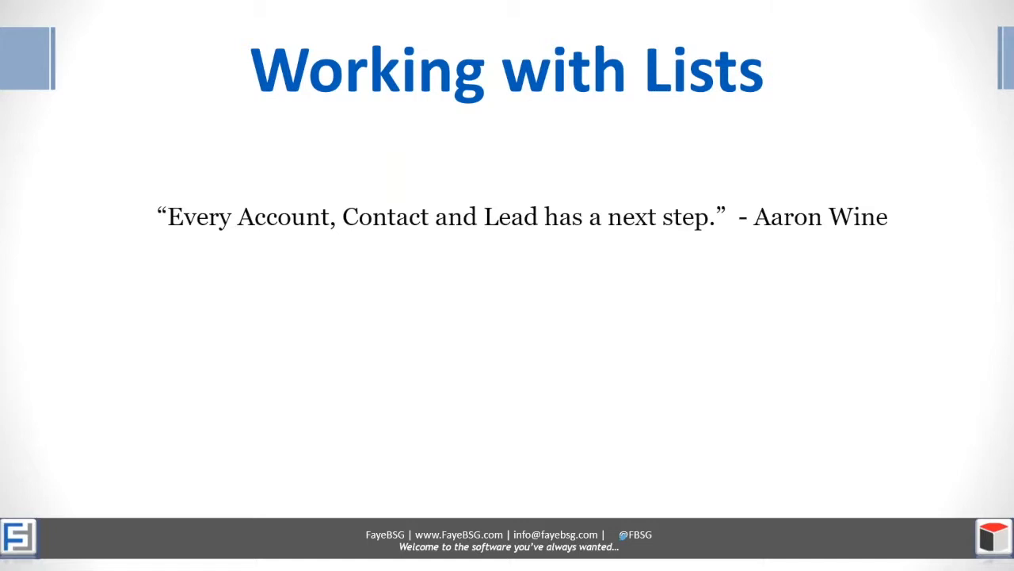
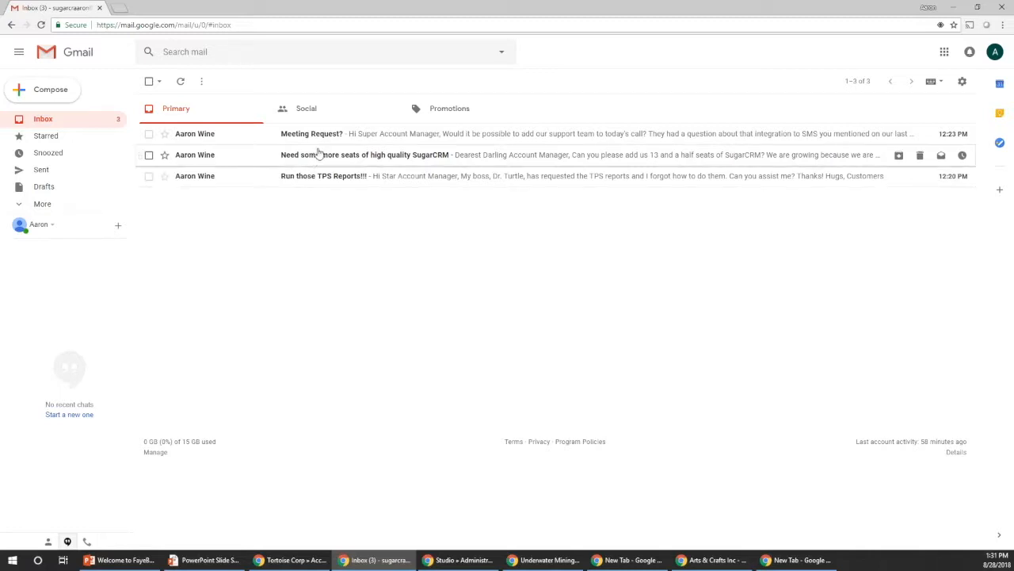
- Open the "Need some more seats of high quality SugarCRM" email in Gmail and return to the Underwater Mining Inc. account, closing its journey list
{"action": "left_click", "coordinate": [310, 158]}
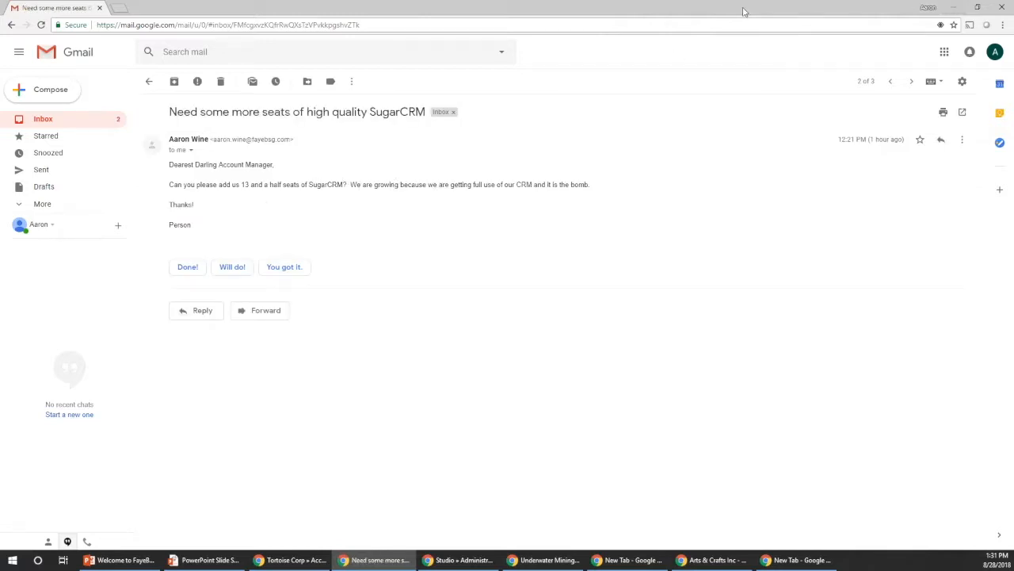
{"action": "left_click", "coordinate": [535, 559]}
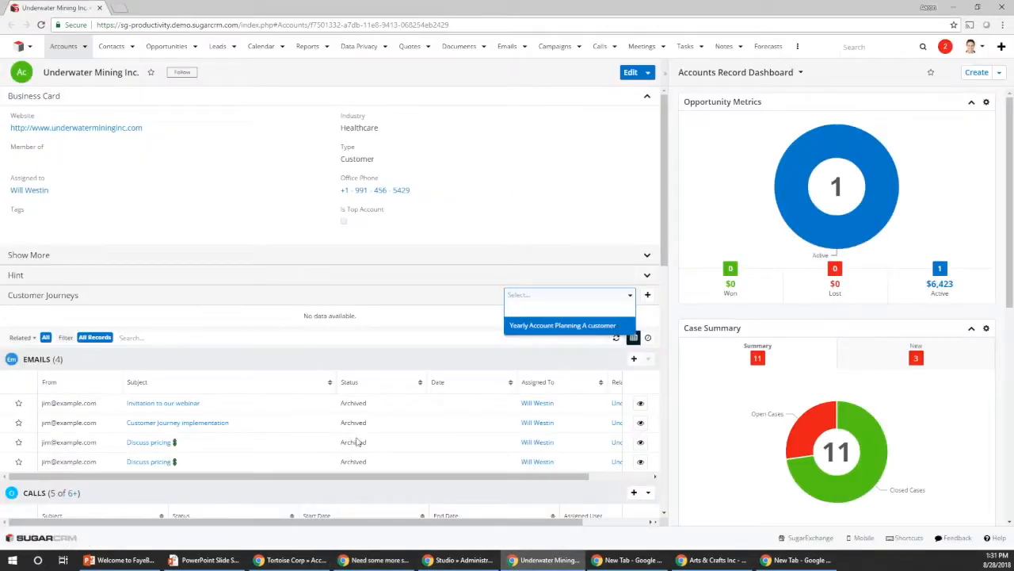
{"action": "left_click", "coordinate": [668, 282]}
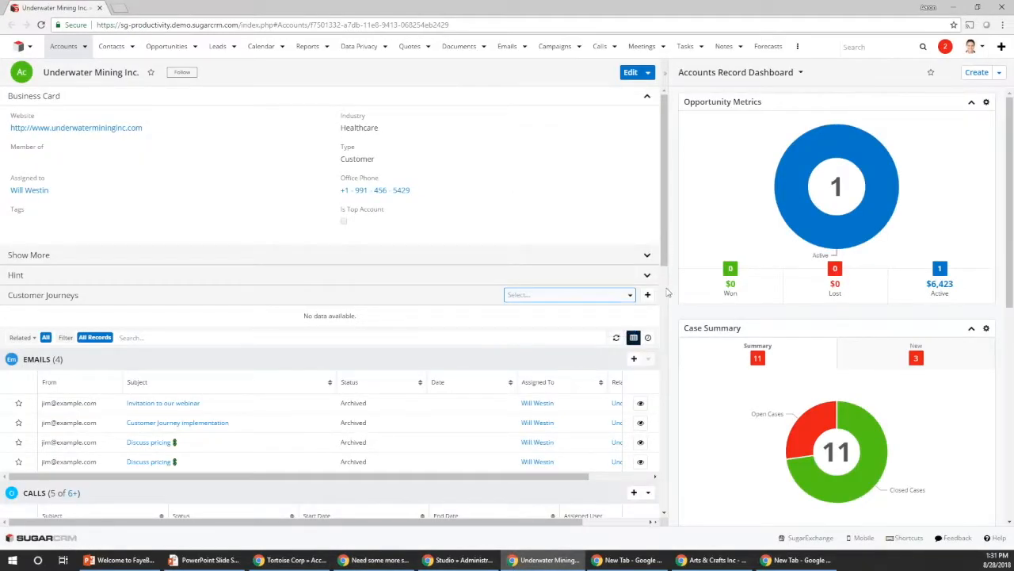
- Move the Tasks list above Emails in the account's related records
{"action": "left_click_drag", "start_coordinate": [665, 256], "coordinate": [665, 283]}
{"action": "scroll", "coordinate": [186, 405], "scroll_direction": "down", "scroll_amount": 3}
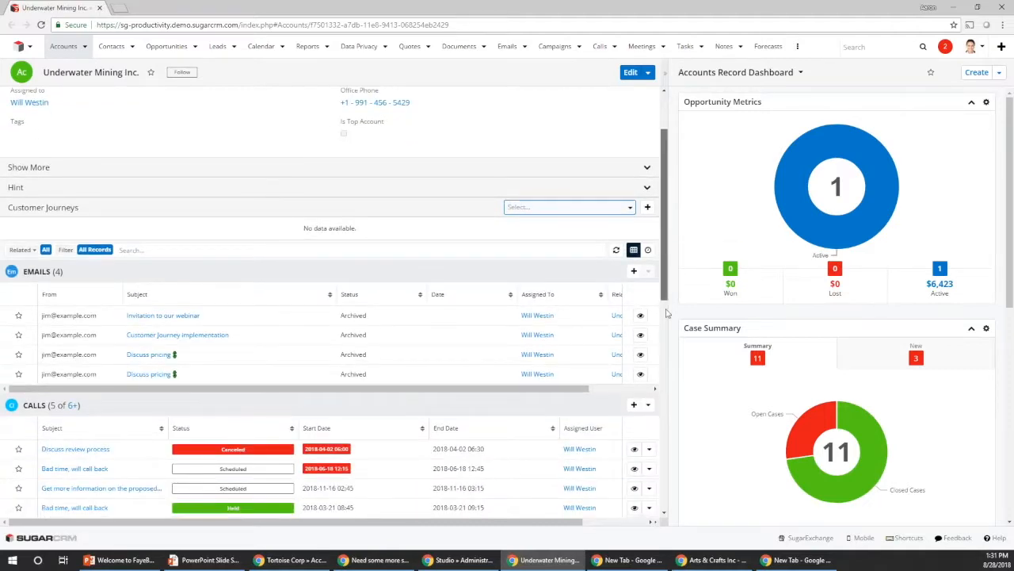
{"action": "left_click_drag", "start_coordinate": [186, 405], "coordinate": [217, 135]}
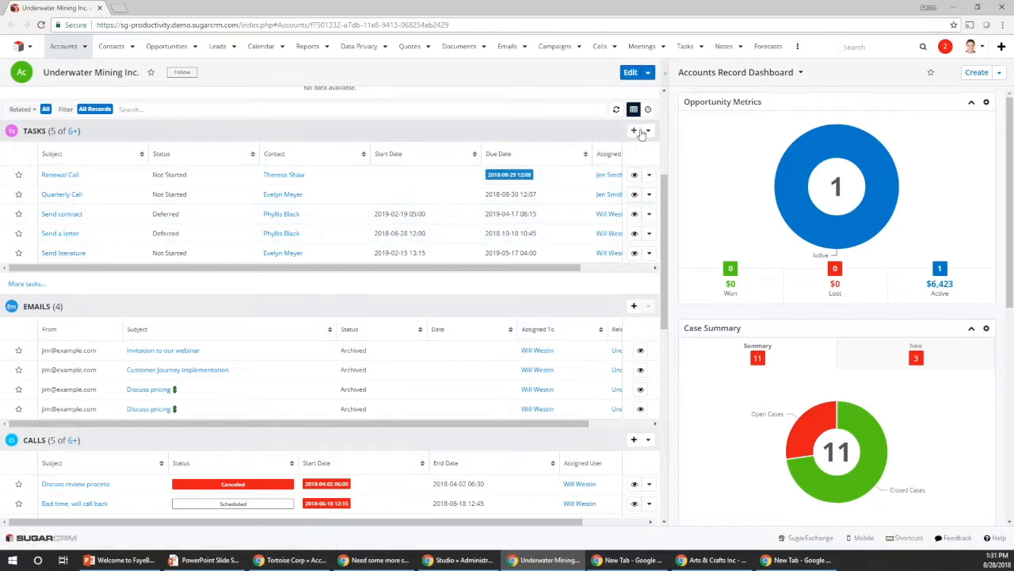
- Create a new related task for Underwater Mining Inc. with the subject "License Add: 13 seats"
{"action": "scroll", "coordinate": [609, 227], "scroll_direction": "up", "scroll_amount": 1}
{"action": "scroll", "coordinate": [608, 228], "scroll_direction": "up", "scroll_amount": 3}
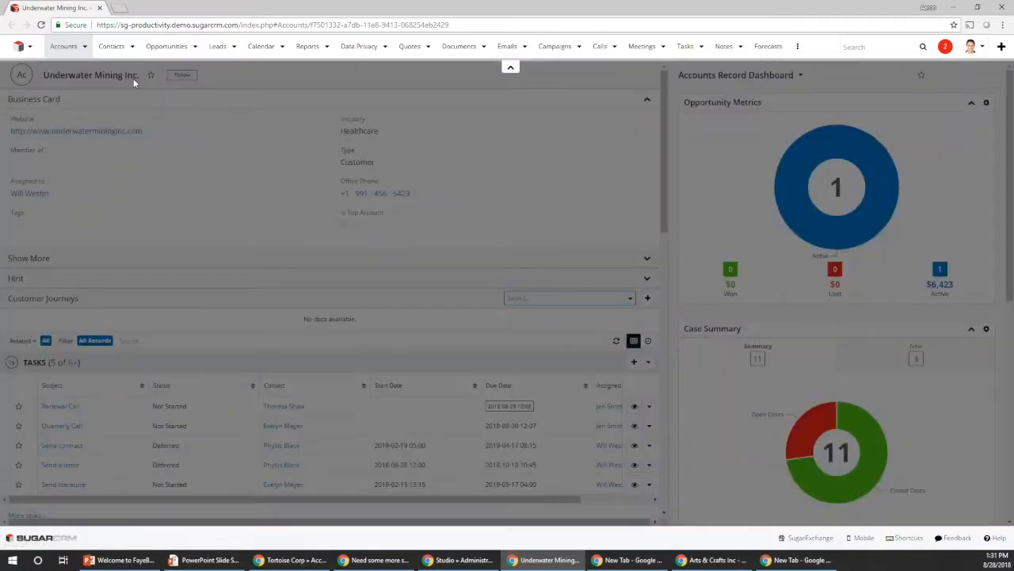
{"action": "left_click", "coordinate": [116, 73]}
{"action": "type", "text": "A"}
{"action": "key", "text": "BackSpace"}
{"action": "type", "text": "License Add:"}
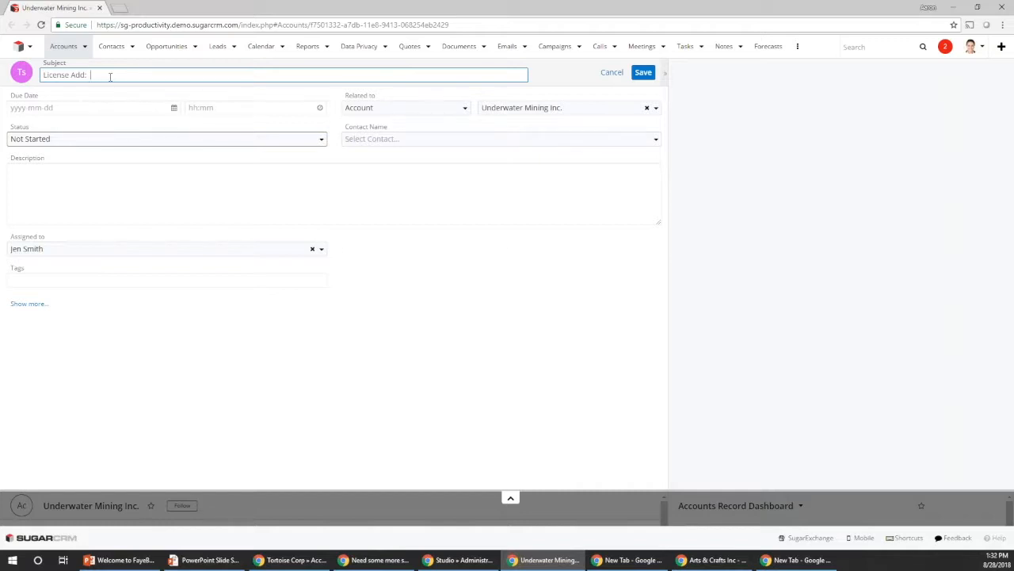
{"action": "type", "text": "13 seats"}
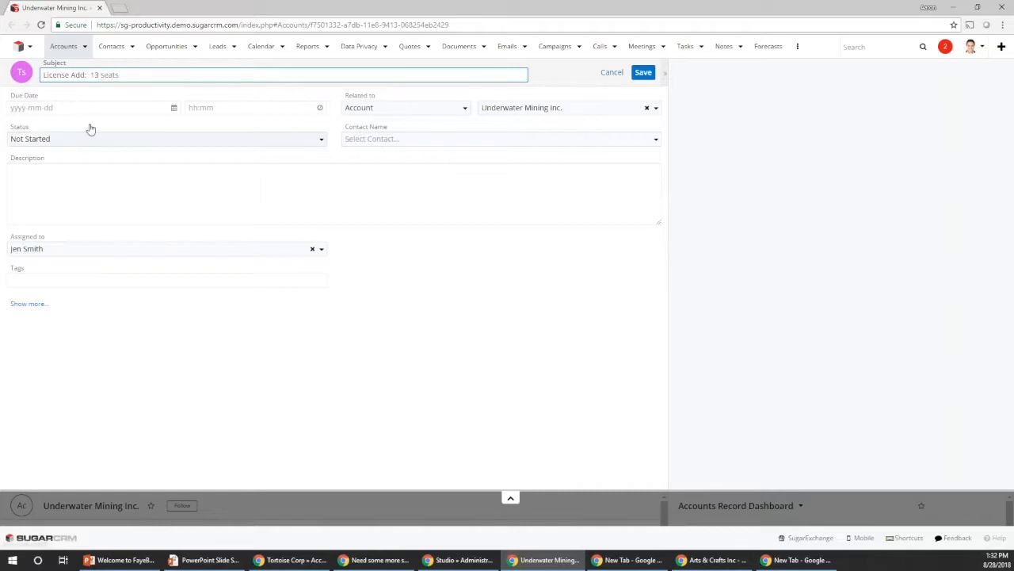
- Set the new task's due date to 2018-08-29 and its status to Not Started
{"action": "left_click", "coordinate": [47, 108]}
{"action": "left_click", "coordinate": [63, 211]}
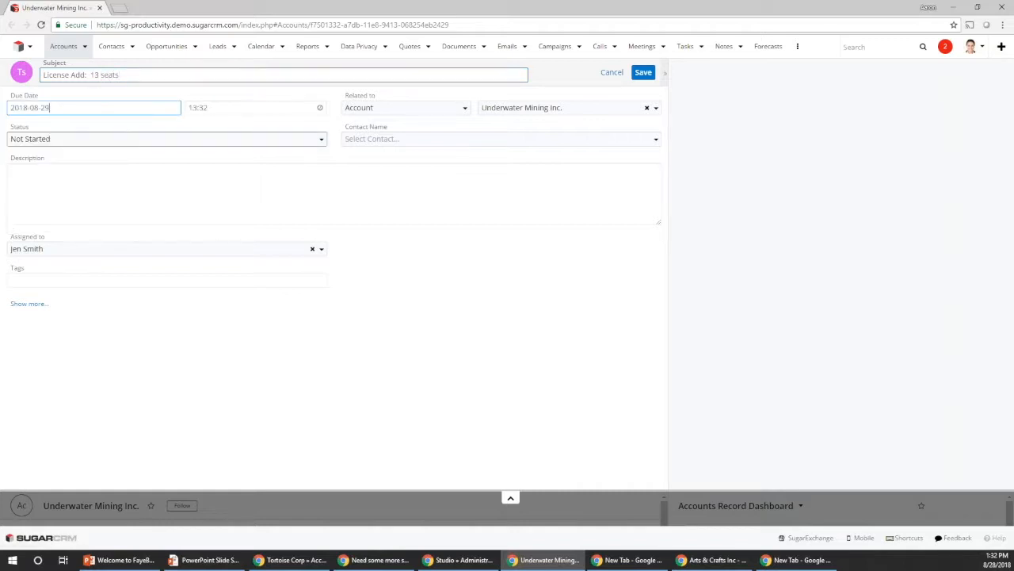
{"action": "left_click", "coordinate": [136, 144]}
{"action": "left_click", "coordinate": [106, 156]}
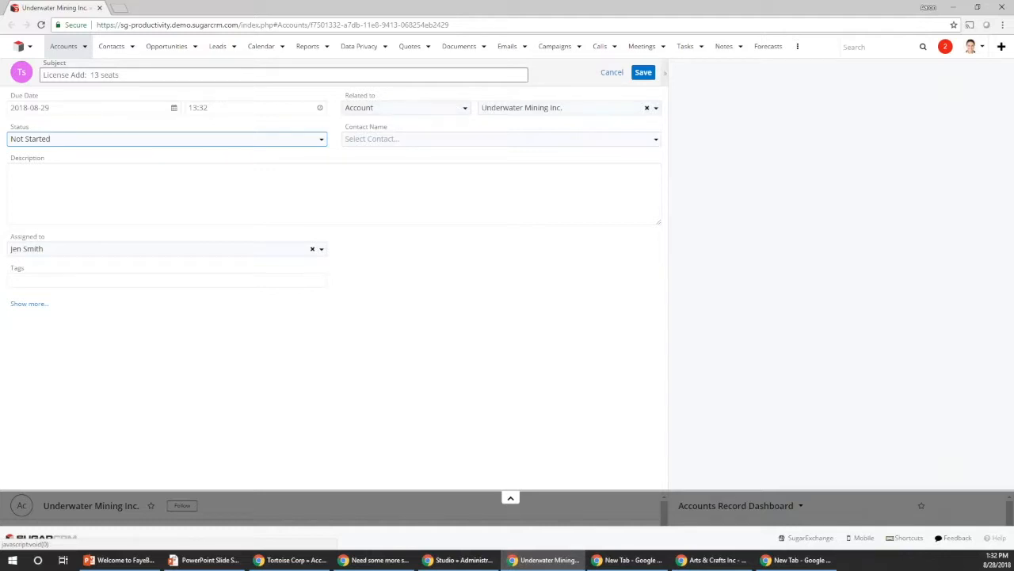
- Find the customer contact by first name and link that person to the task as its contact
{"action": "left_click", "coordinate": [419, 139]}
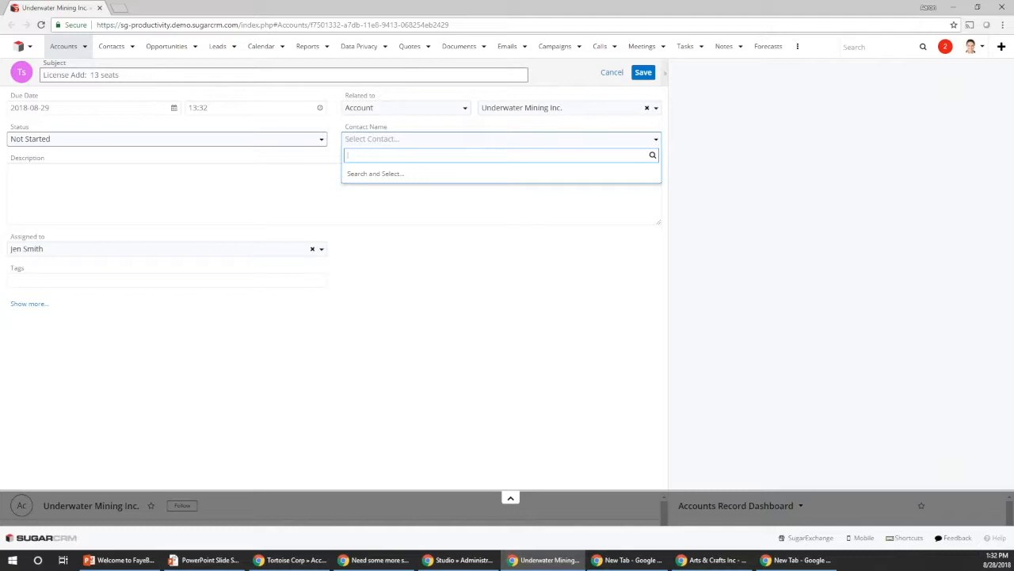
{"action": "type", "text": "phy"}
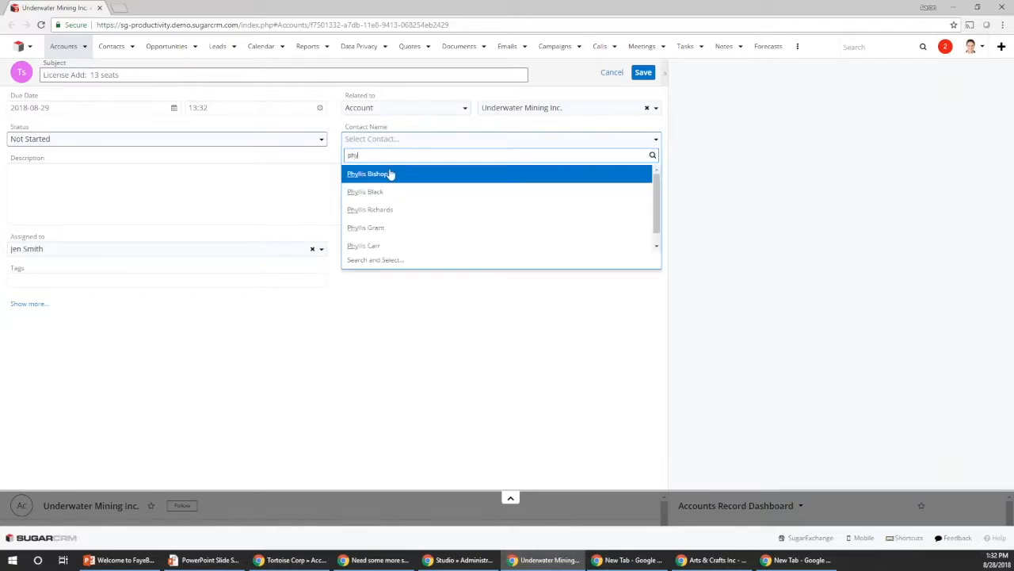
{"action": "left_click", "coordinate": [379, 228]}
- Describe the task as the 8/27 email request for 13 seats of Sugar and save it
{"action": "left_click", "coordinate": [401, 177]}
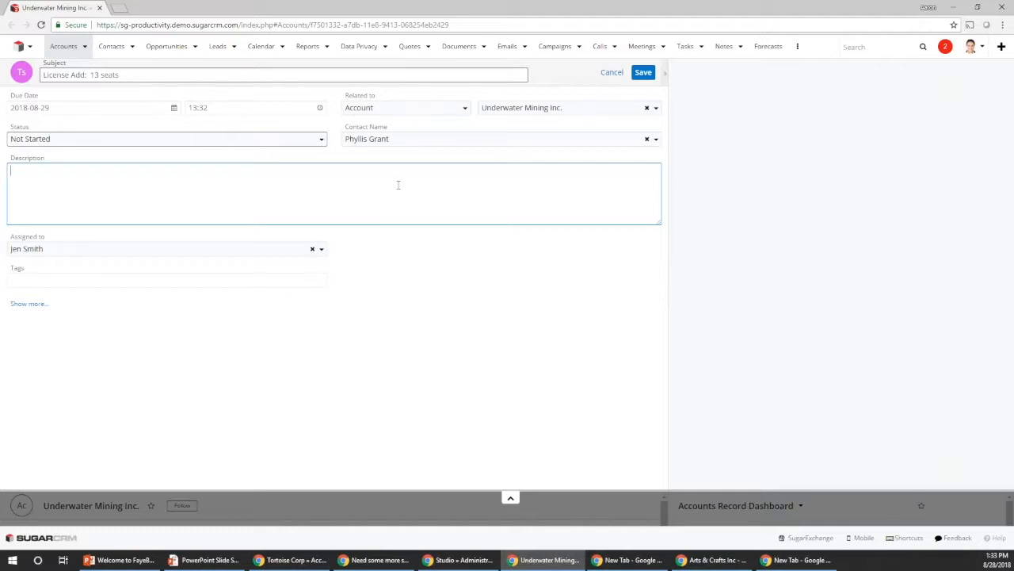
{"action": "type", "text": "Email on 8"}
{"action": "type", "text": "/27"}
{"action": "type", "text": "8"}
{"action": "type", "text": " fur 13 seats f"}
{"action": "type", "text": "f Suga"}
{"action": "type", "text": "r."}
{"action": "left_click", "coordinate": [643, 72]}
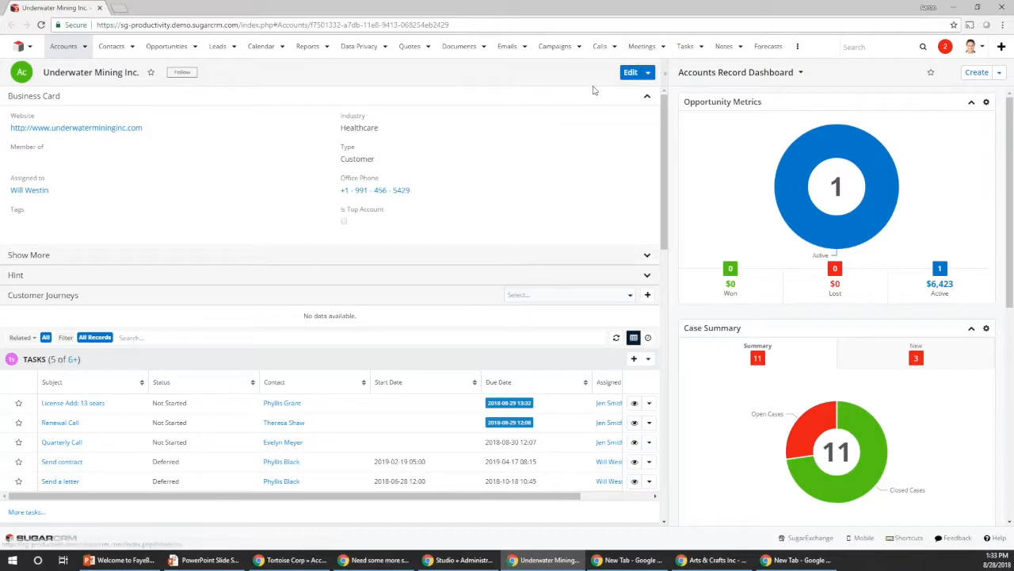
- Open the Tasks module's list and create a new filter with the condition Due Date next 7 days
{"action": "left_click_drag", "start_coordinate": [0, 187], "coordinate": [106, 3]}
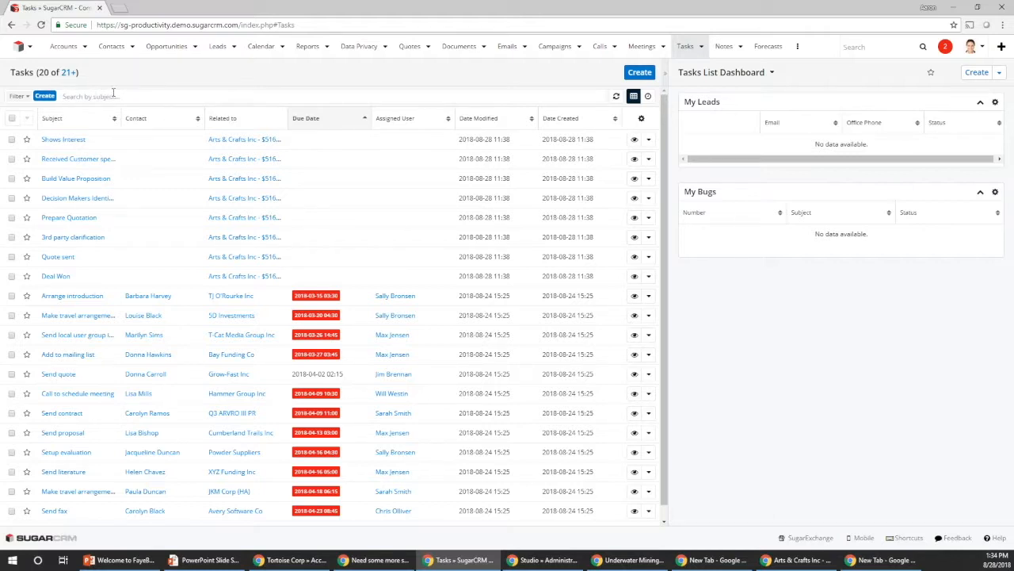
{"action": "left_click", "coordinate": [22, 96]}
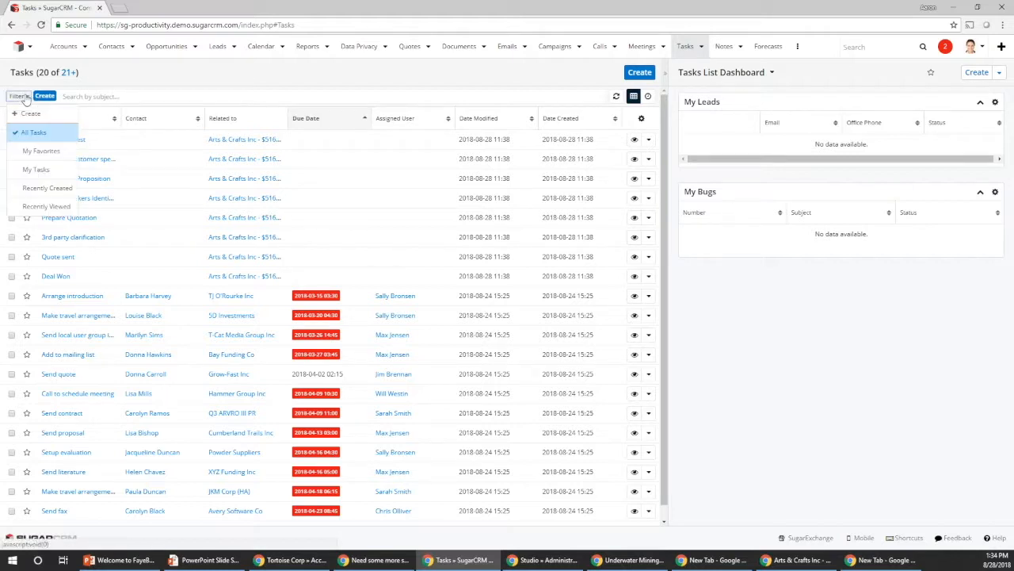
{"action": "left_click", "coordinate": [28, 115]}
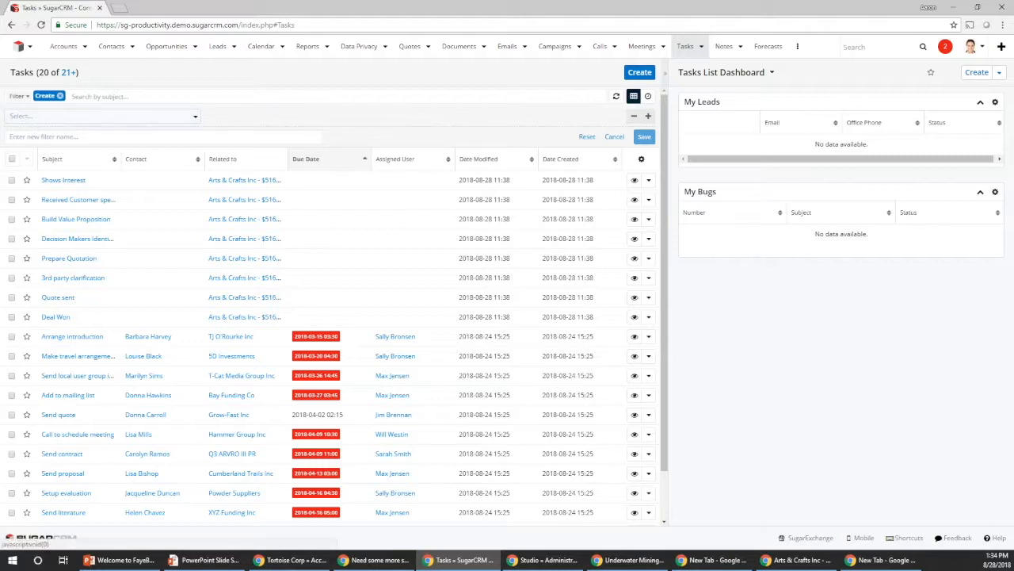
{"action": "left_click", "coordinate": [183, 116]}
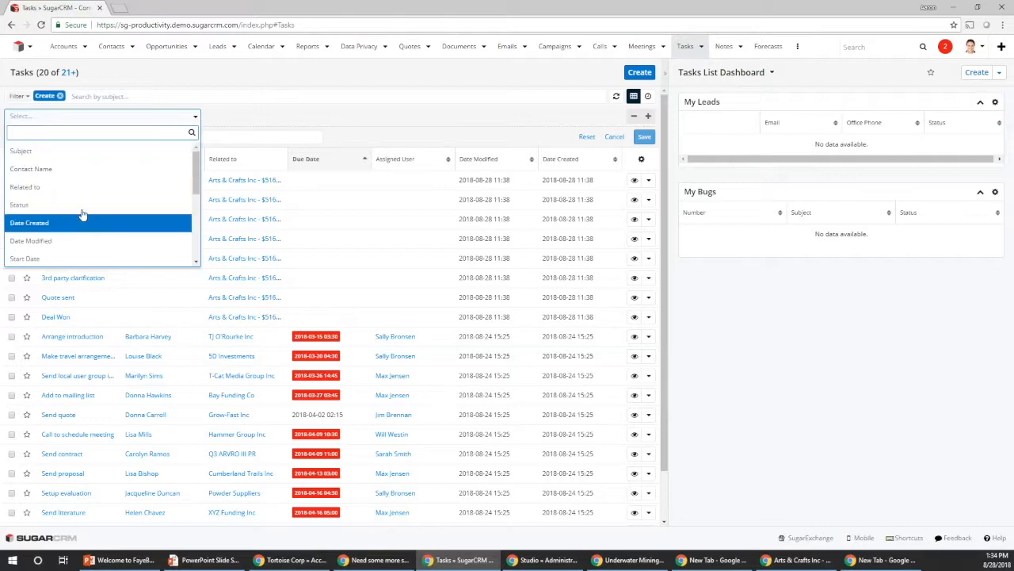
{"action": "scroll", "coordinate": [54, 185], "scroll_direction": "down", "scroll_amount": 2}
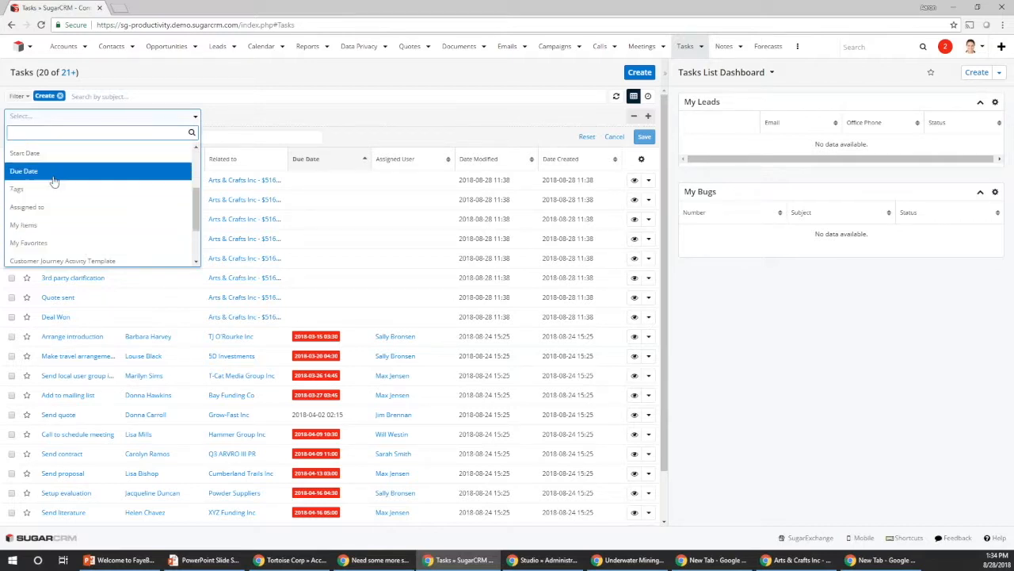
{"action": "left_click", "coordinate": [52, 171]}
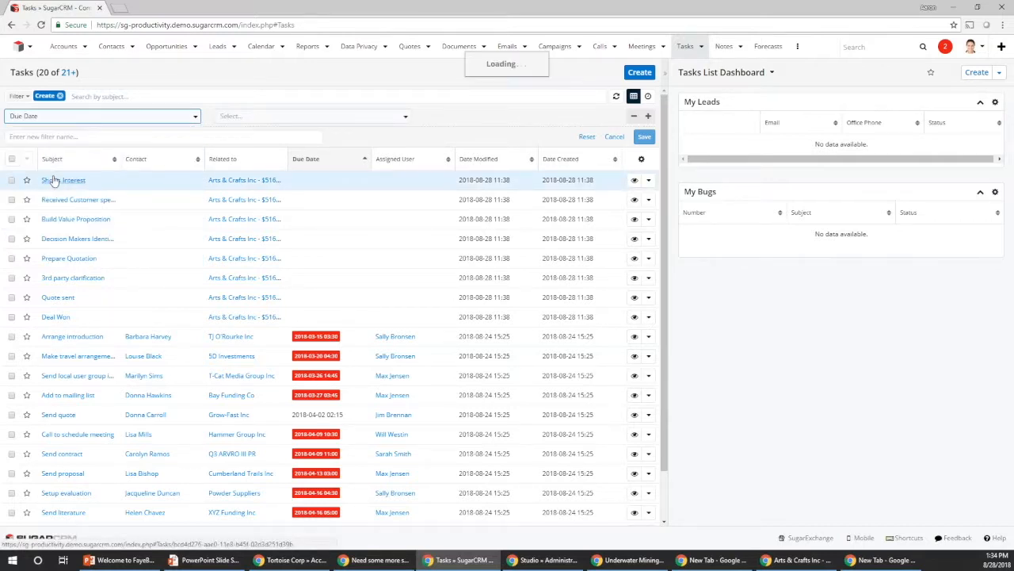
{"action": "left_click", "coordinate": [260, 117]}
{"action": "left_click", "coordinate": [260, 117]}
{"action": "scroll", "coordinate": [262, 230], "scroll_direction": "down", "scroll_amount": 2}
{"action": "left_click", "coordinate": [255, 205]}
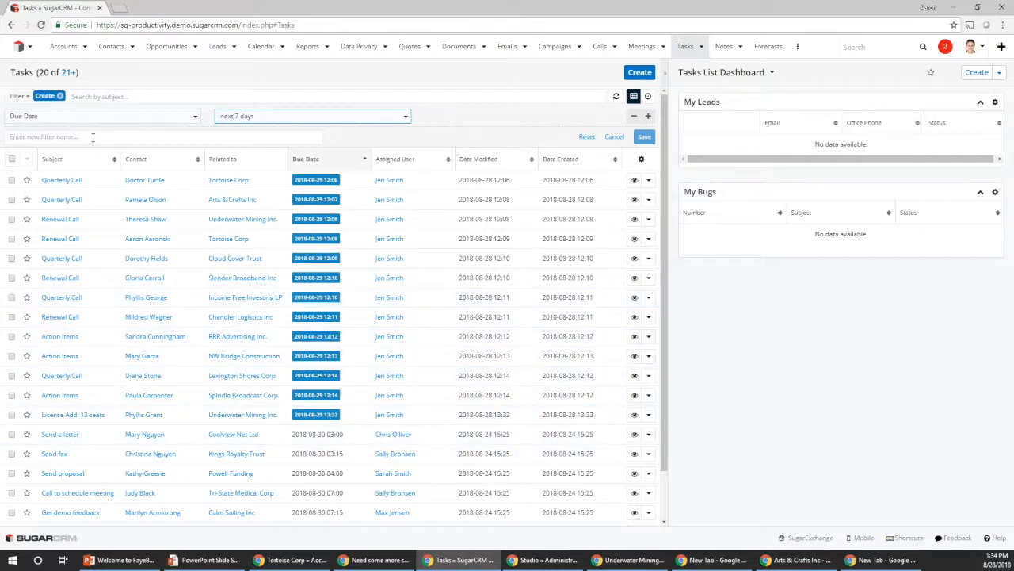
- Add a second filter condition, Assigned to is any of, with the task owner as the user
{"action": "left_click", "coordinate": [649, 118]}
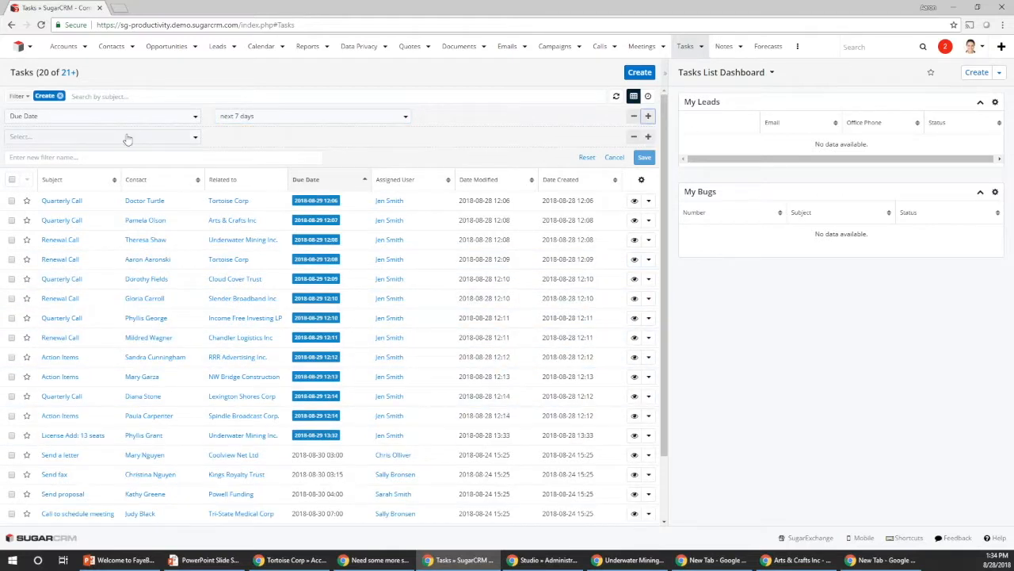
{"action": "left_click", "coordinate": [128, 138]}
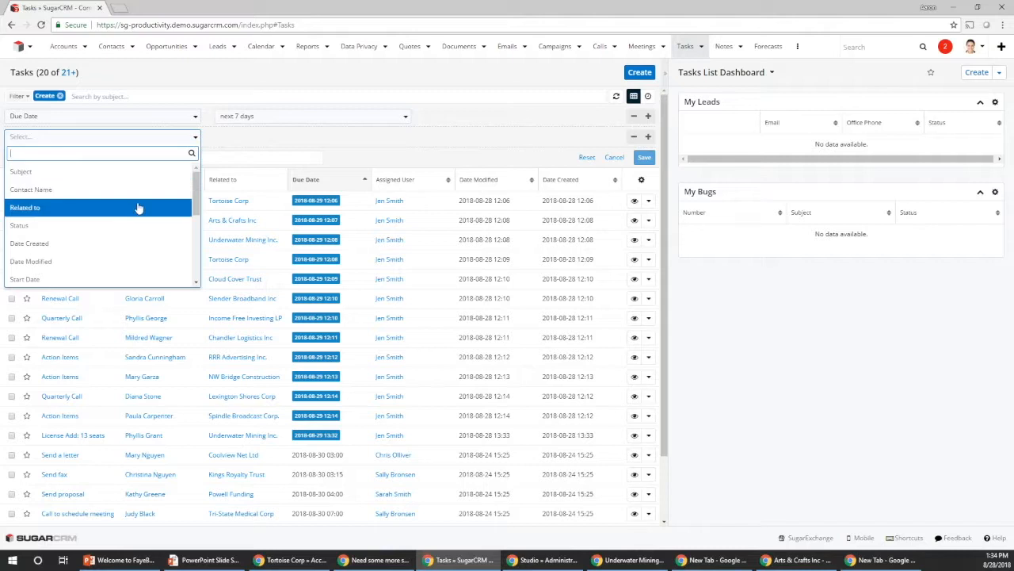
{"action": "scroll", "coordinate": [126, 224], "scroll_direction": "down", "scroll_amount": 2}
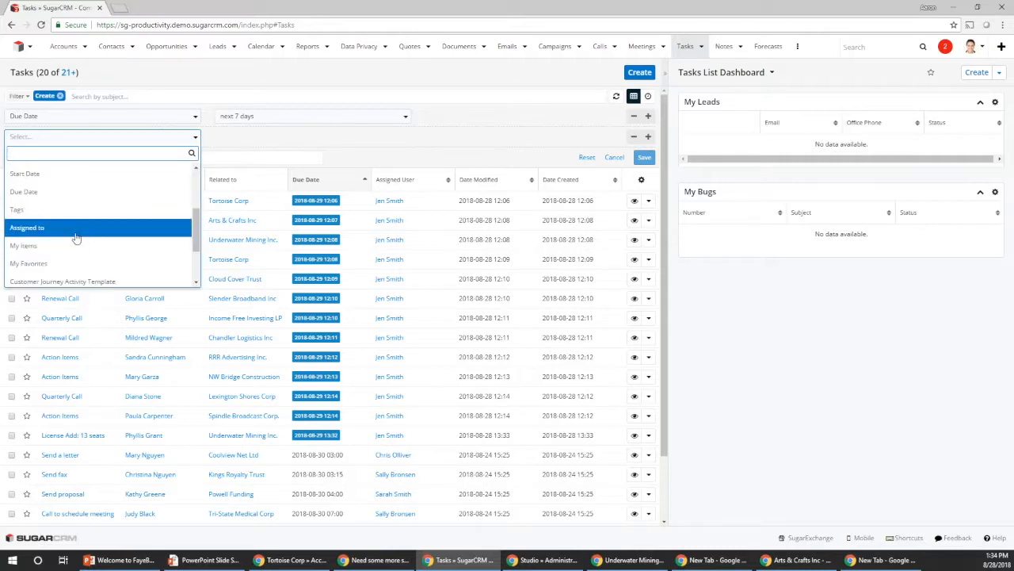
{"action": "left_click", "coordinate": [43, 232]}
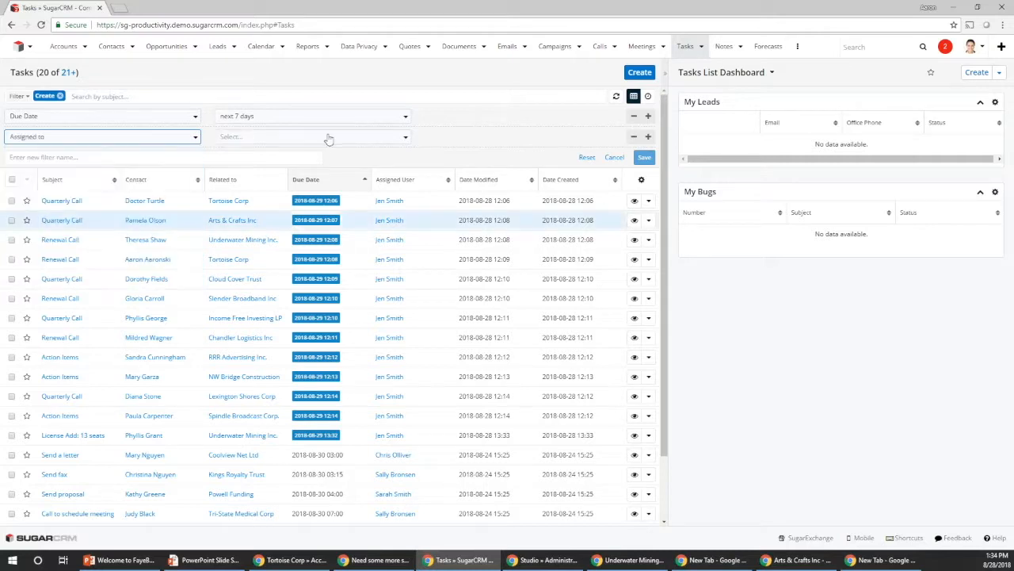
{"action": "left_click", "coordinate": [312, 138]}
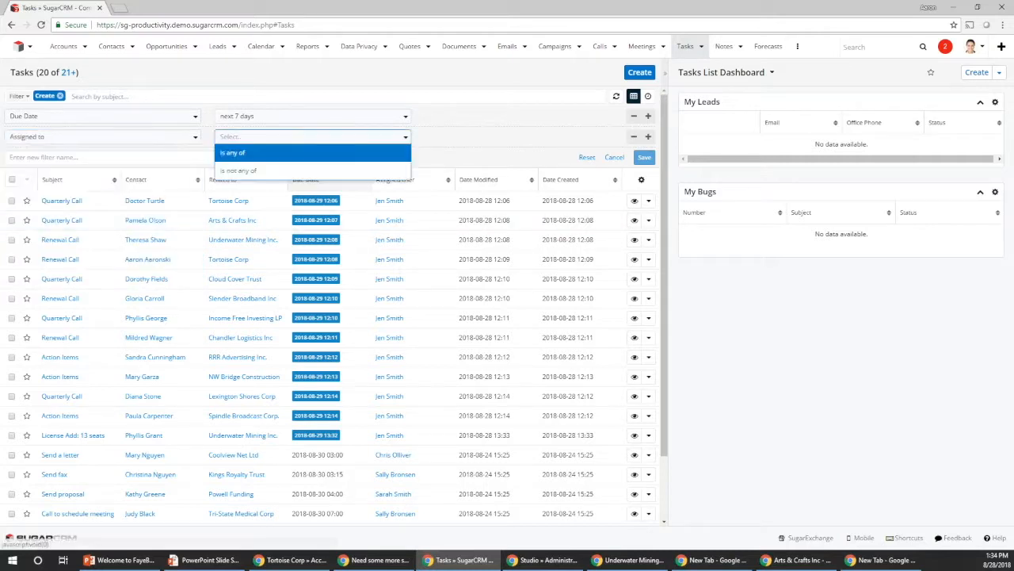
{"action": "left_click", "coordinate": [312, 153]}
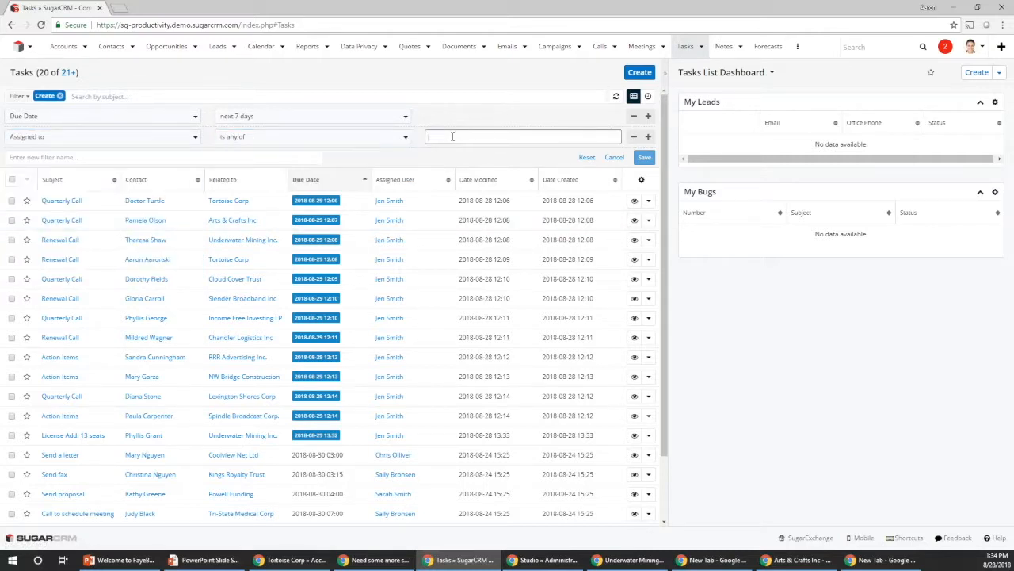
{"action": "type", "text": "jen"}
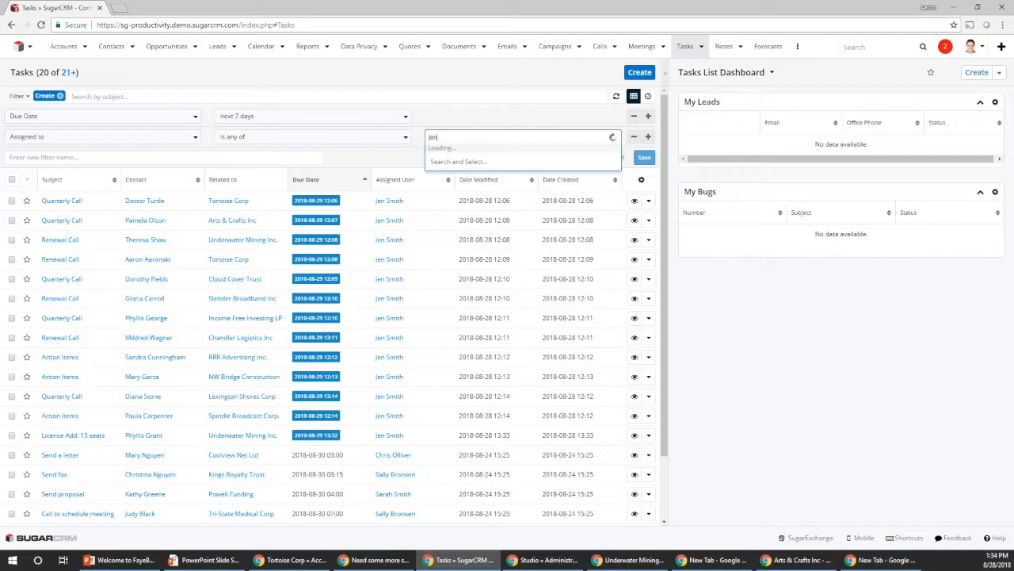
{"action": "left_click", "coordinate": [448, 155]}
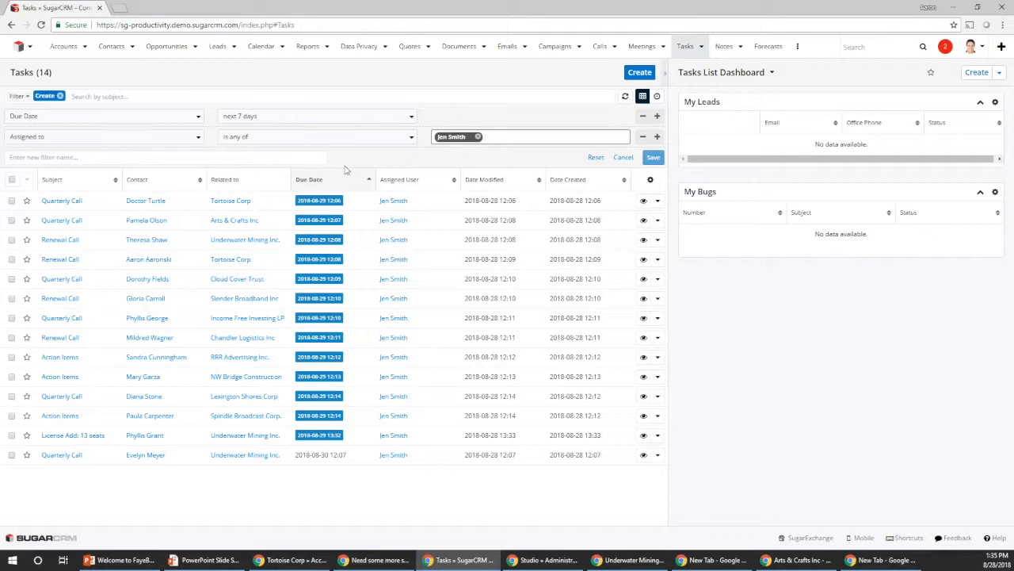
- Add a third filter condition, Status is any of Completed
{"action": "left_click", "coordinate": [657, 136]}
{"action": "left_click", "coordinate": [125, 162]}
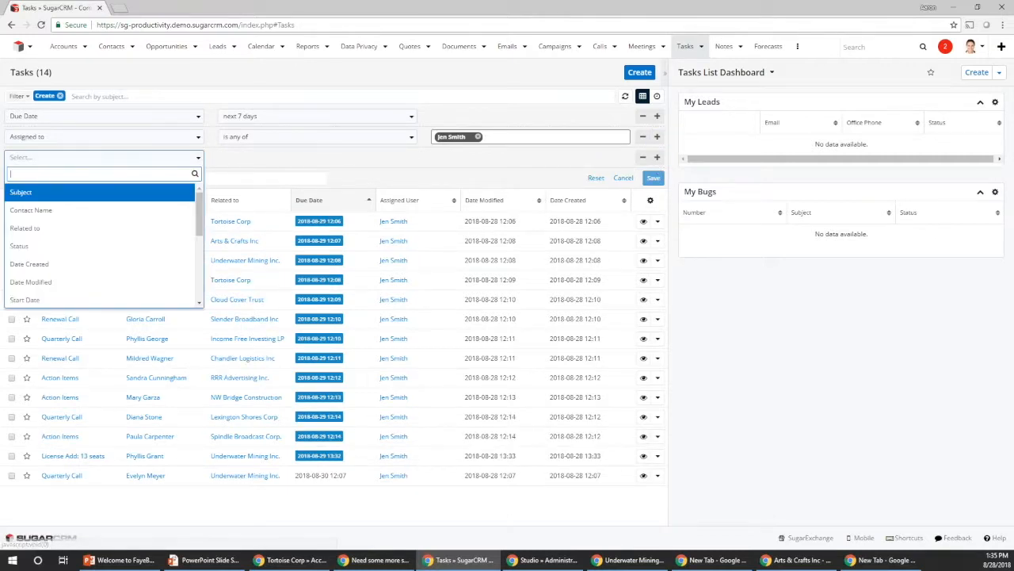
{"action": "left_click", "coordinate": [43, 244]}
{"action": "left_click", "coordinate": [264, 159]}
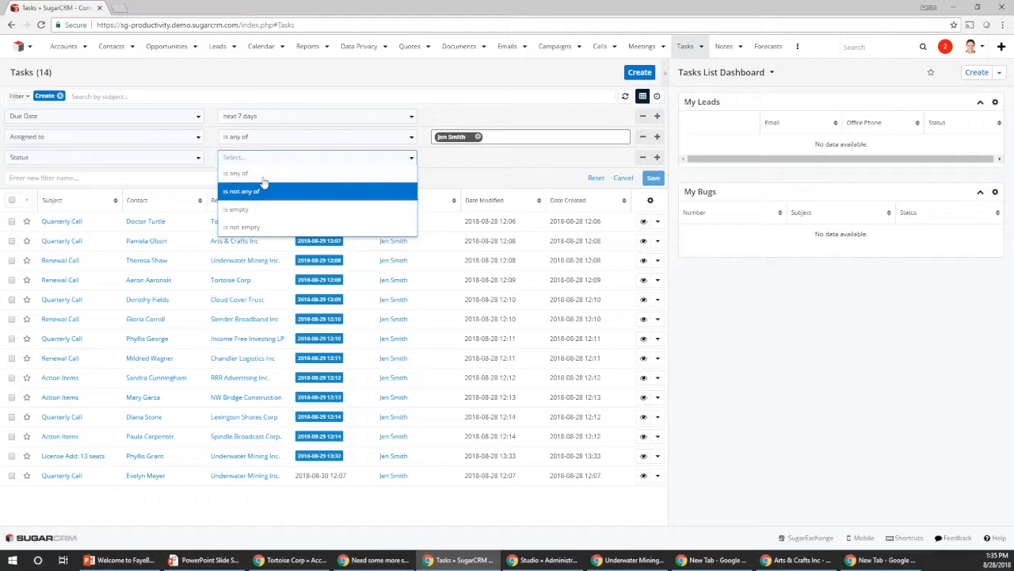
{"action": "left_click", "coordinate": [238, 173]}
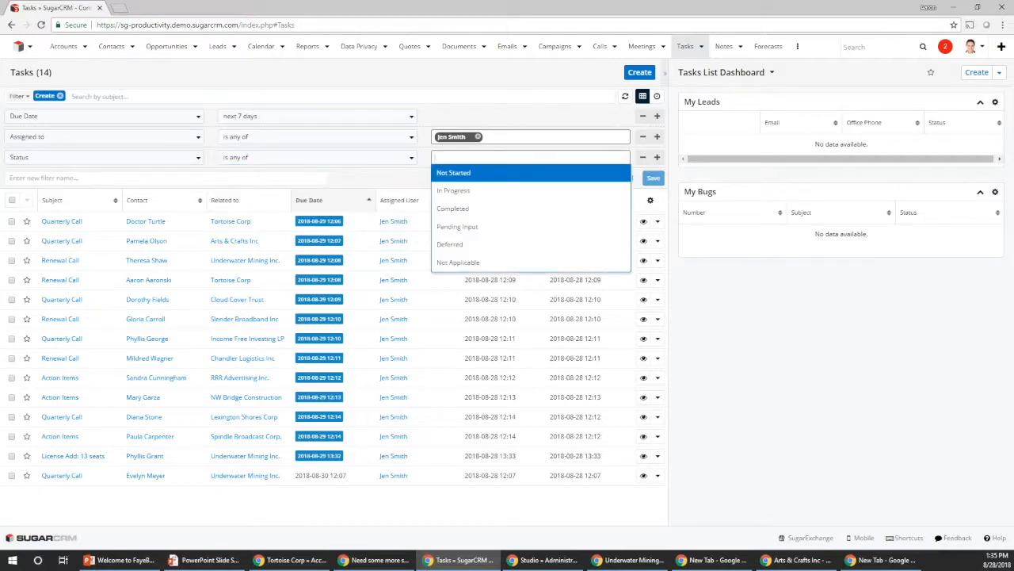
{"action": "left_click", "coordinate": [458, 208]}
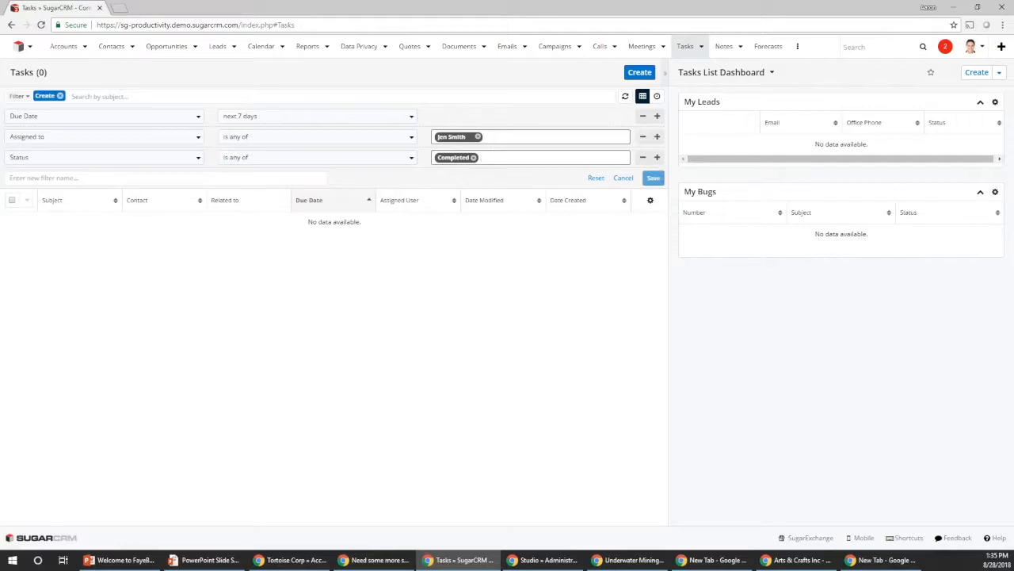
- Change the filter's Status condition to is not any of Completed
{"action": "left_click", "coordinate": [474, 157]}
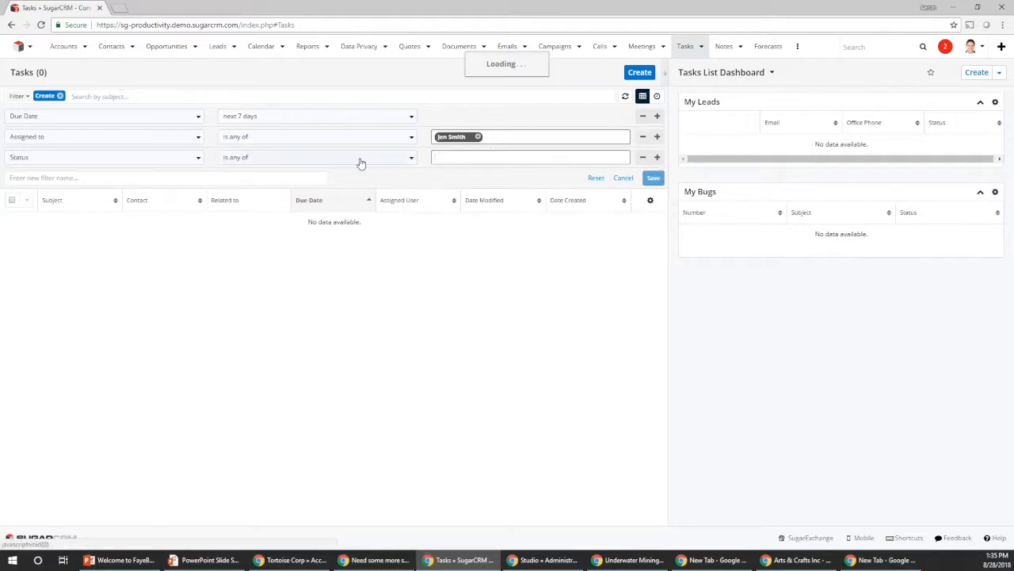
{"action": "left_click", "coordinate": [288, 157]}
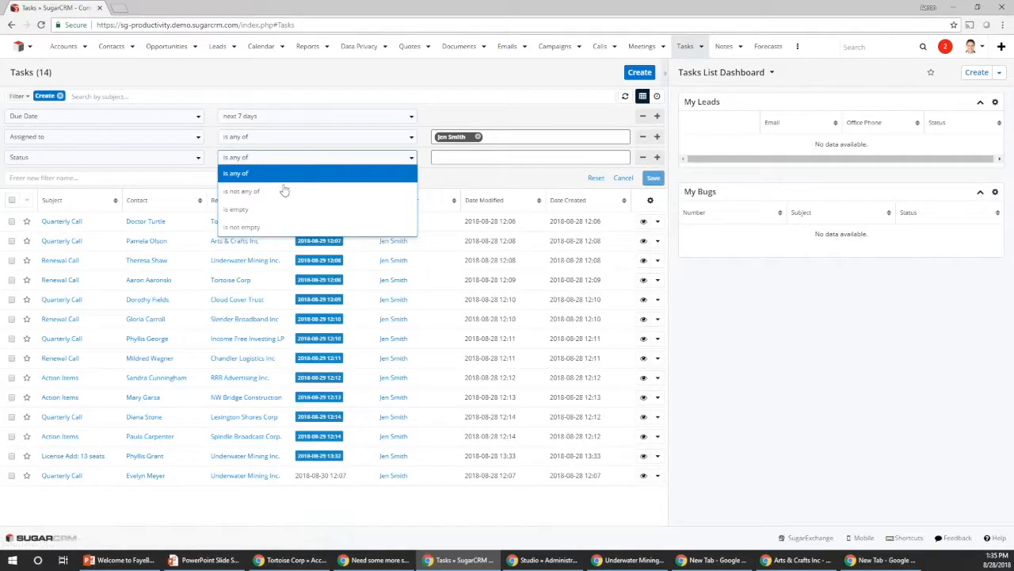
{"action": "left_click", "coordinate": [277, 190]}
{"action": "left_click", "coordinate": [443, 158]}
{"action": "type", "text": "co"}
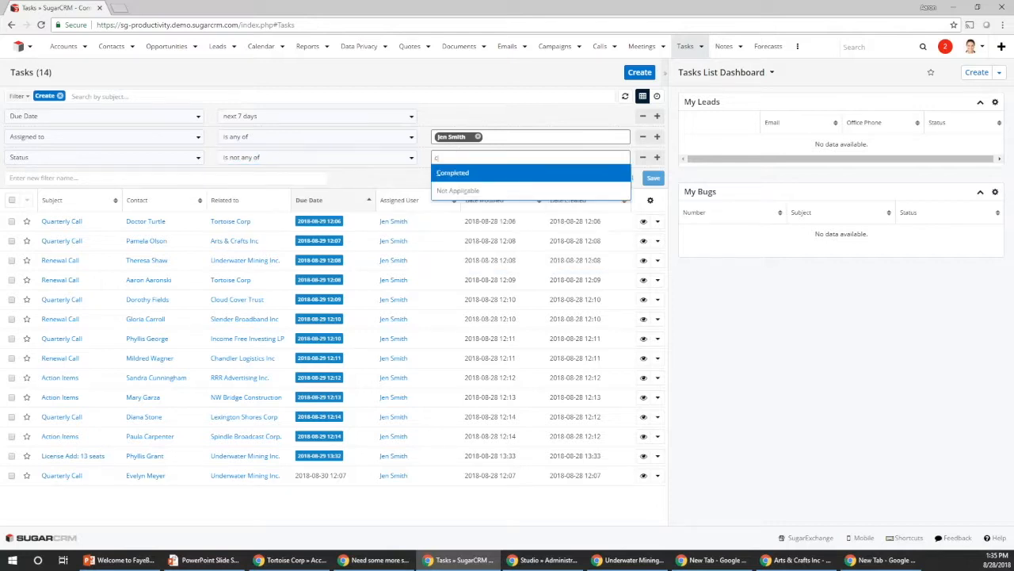
{"action": "left_click", "coordinate": [457, 173]}
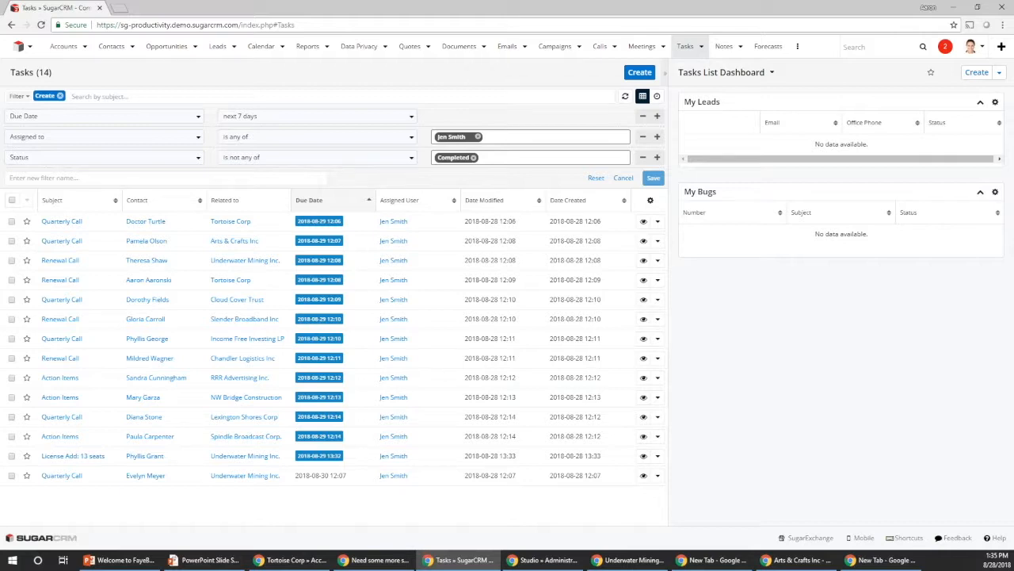
- Name the filter with the user's first name followed by "Tasks in 7 days" and save it
{"action": "left_click", "coordinate": [80, 177]}
{"action": "type", "text": "Aaron Tasks in 7 days"}
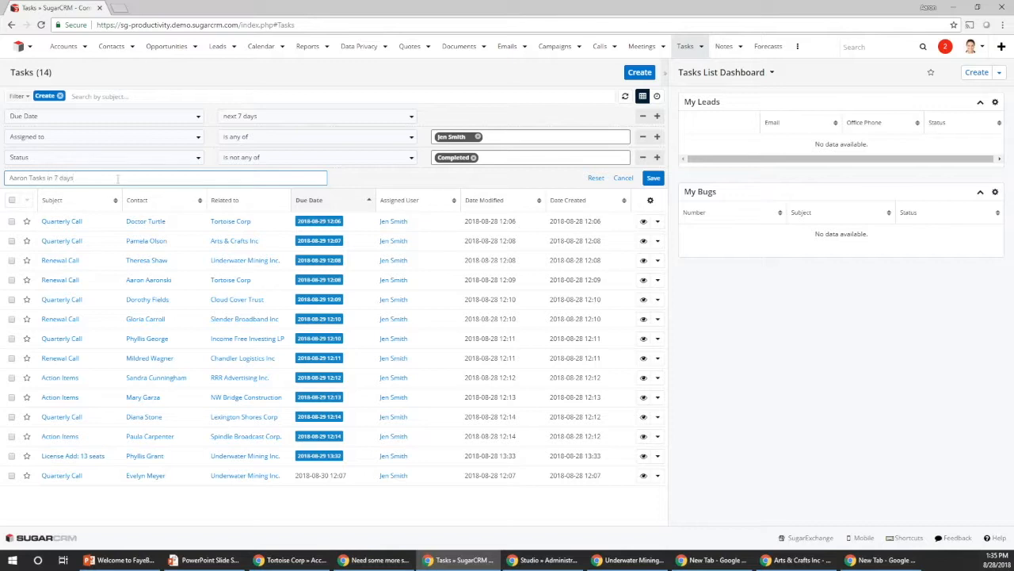
{"action": "left_click", "coordinate": [653, 178]}
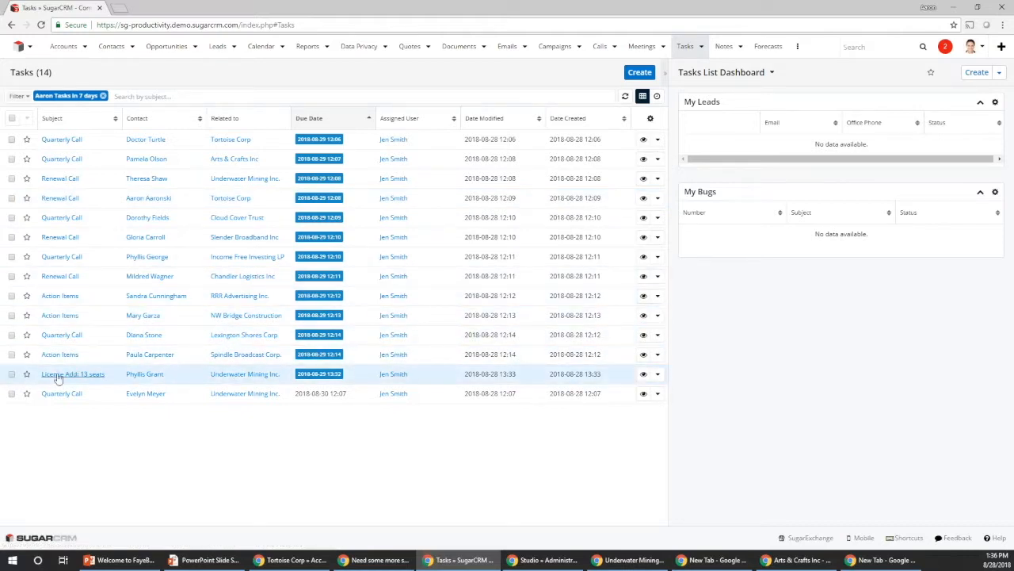
- Close the "License Add: 13 seats" task from the list and refresh the filtered results
{"action": "left_click", "coordinate": [657, 377]}
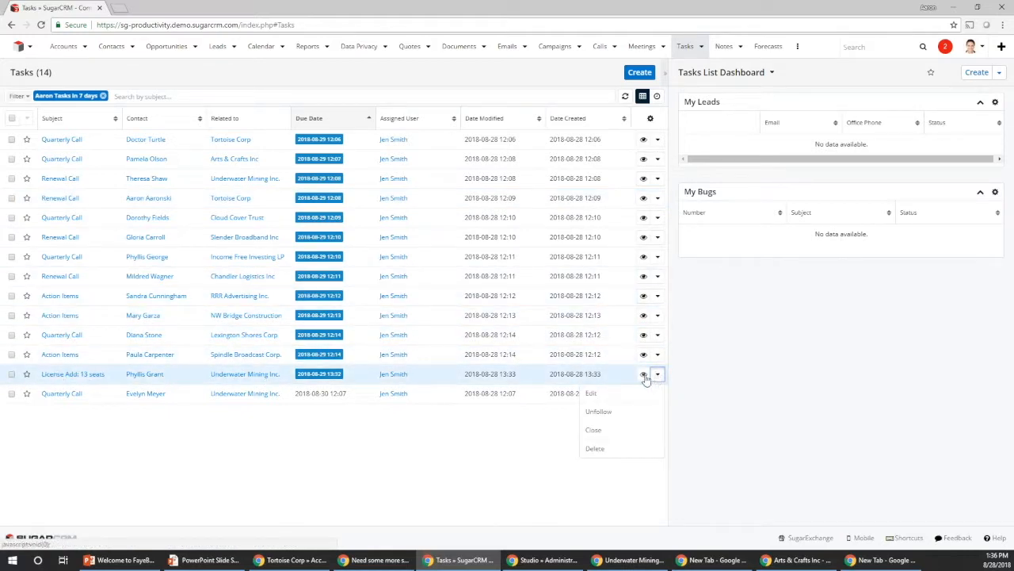
{"action": "left_click", "coordinate": [607, 430]}
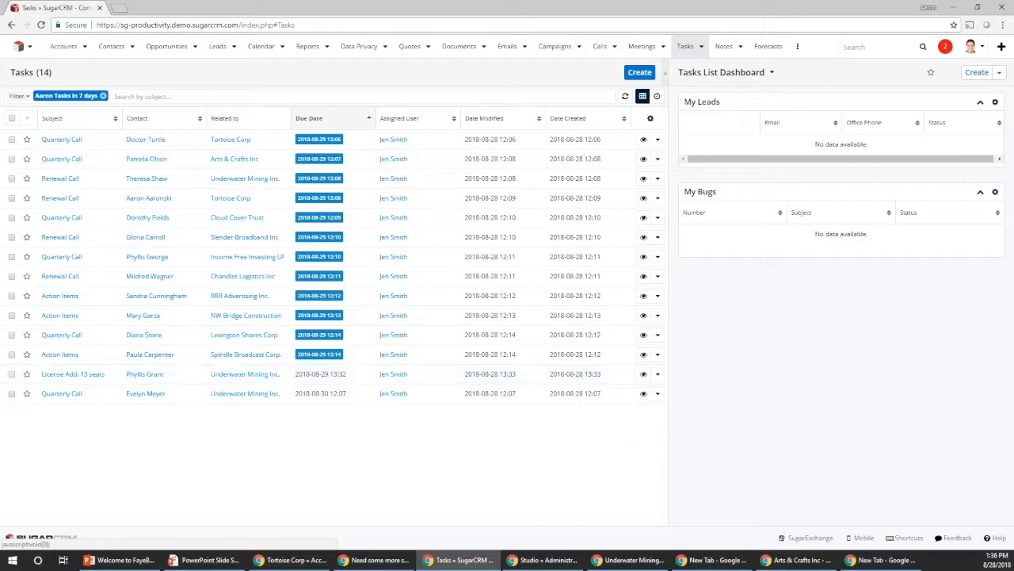
{"action": "left_click", "coordinate": [625, 97]}
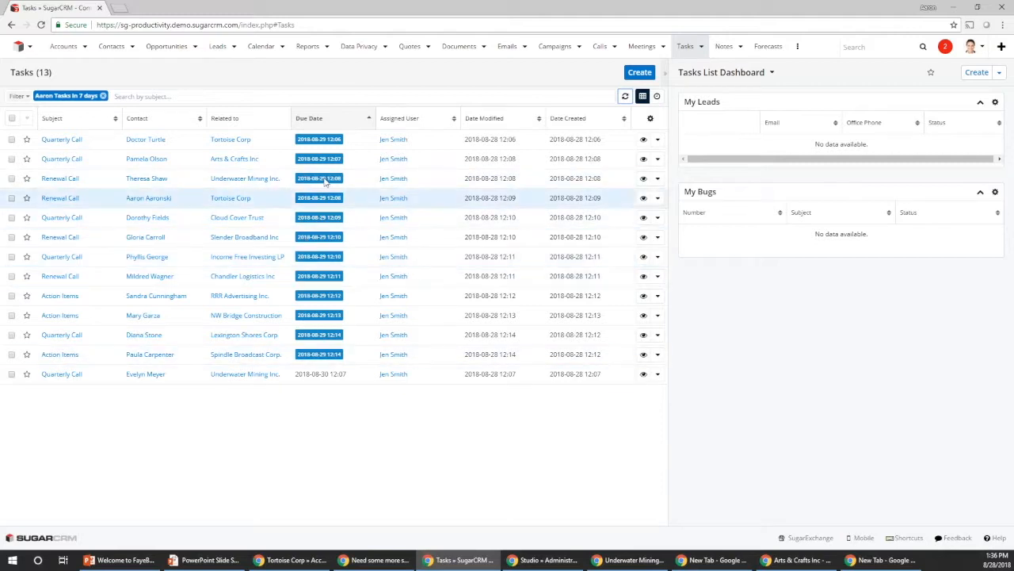
- Sort the tasks by subject in descending order and open the Quarterly Call tasks in separate browser tabs
{"action": "left_click", "coordinate": [49, 119]}
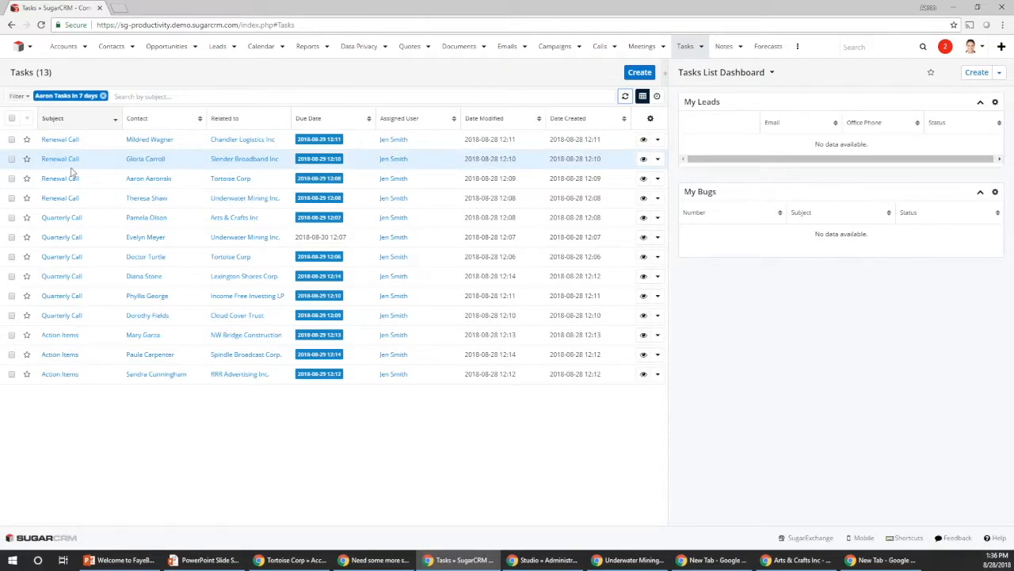
{"action": "middle_click", "coordinate": [64, 256]}
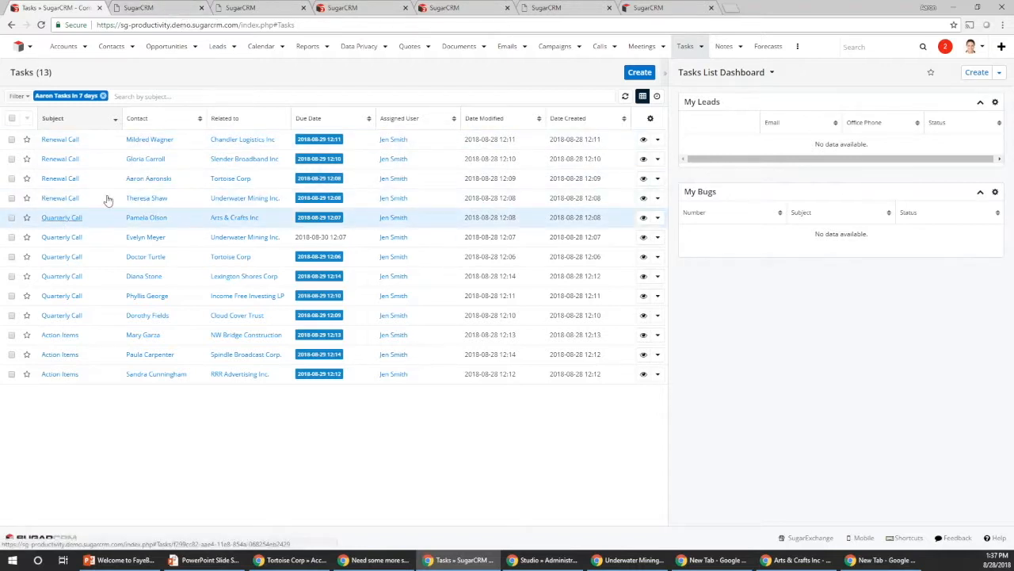
{"action": "left_click", "coordinate": [163, 10]}
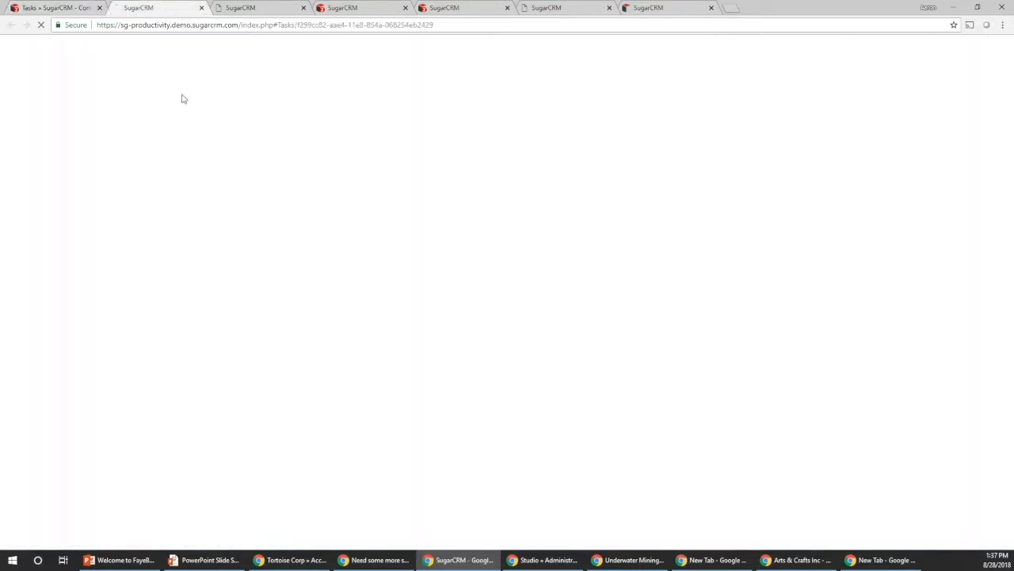
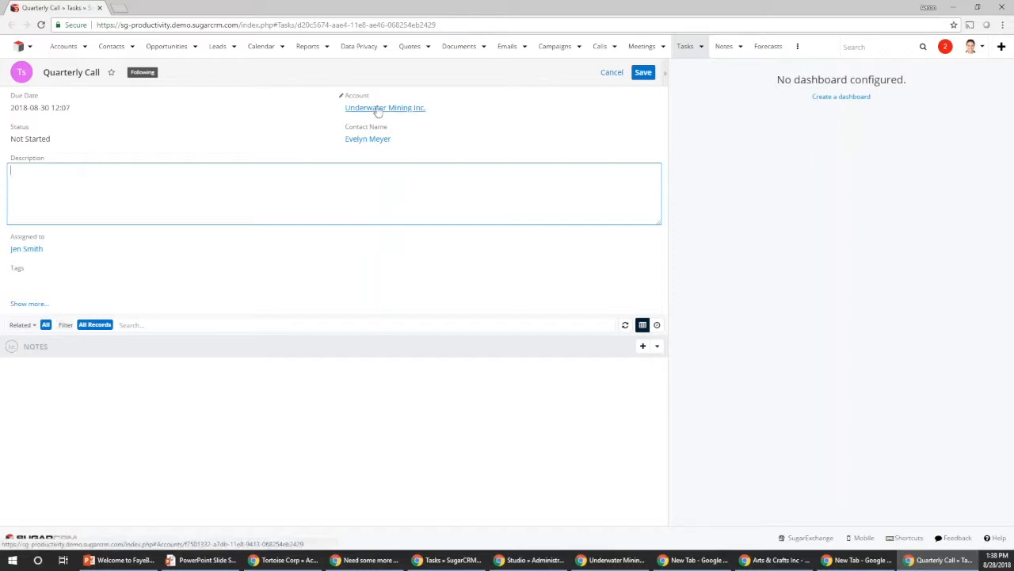
- Open the quarterly call's contact separately and enter the description "Emails are a problem. I gave them some tips and they should be okay."
{"action": "middle_click", "coordinate": [369, 141]}
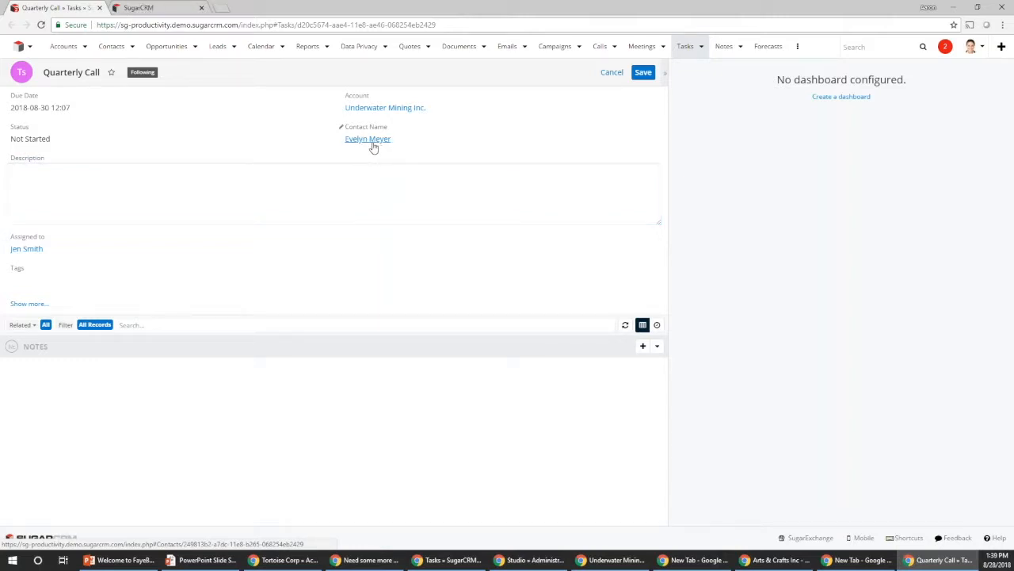
{"action": "left_click", "coordinate": [186, 178]}
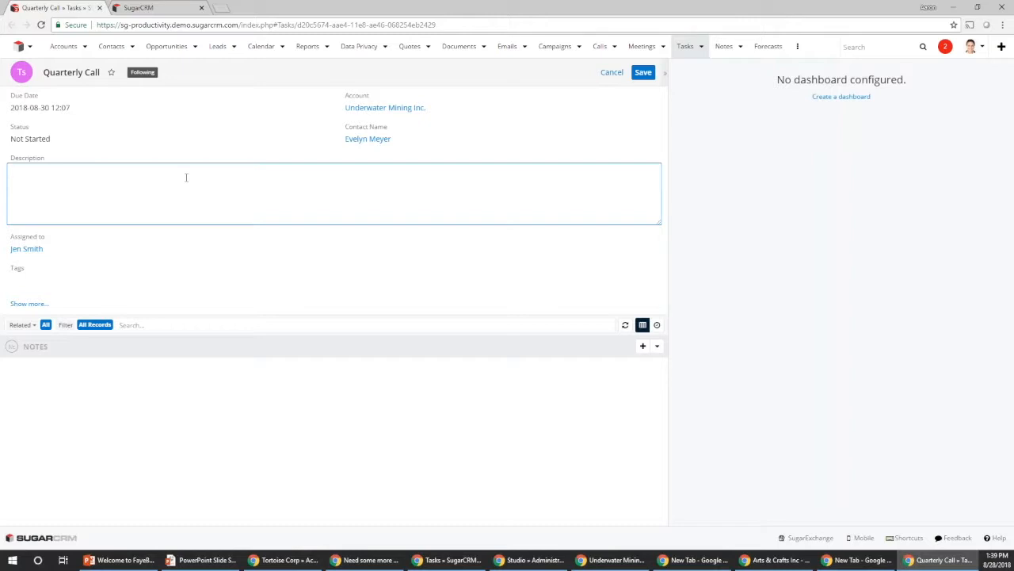
{"action": "type", "text": "Emails are a problem.  I gave them some tips and they should be okay."}
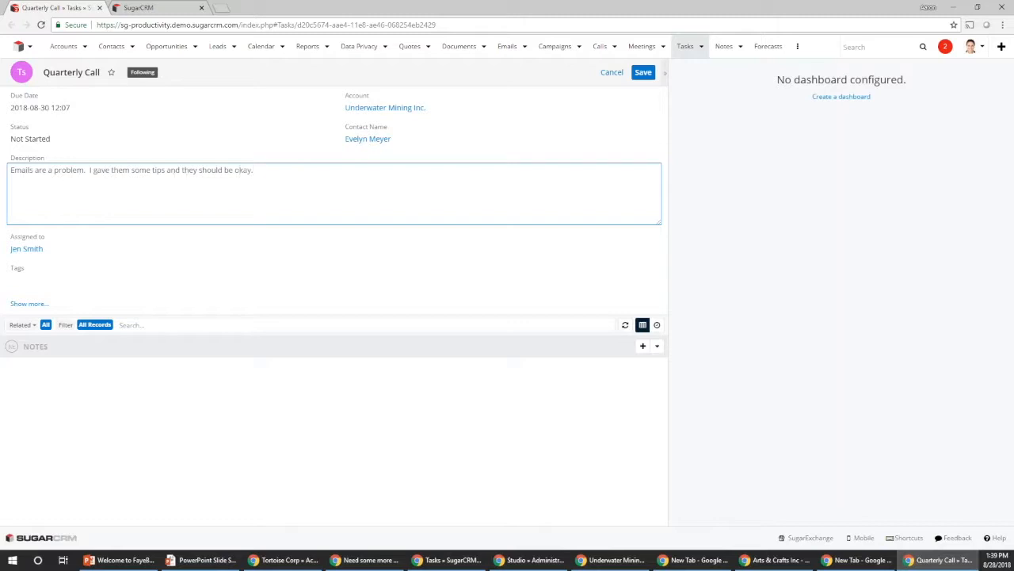
- Examine the contact's record, including the business card details and the related calls, meetings and tasks
{"action": "left_click", "coordinate": [151, 8]}
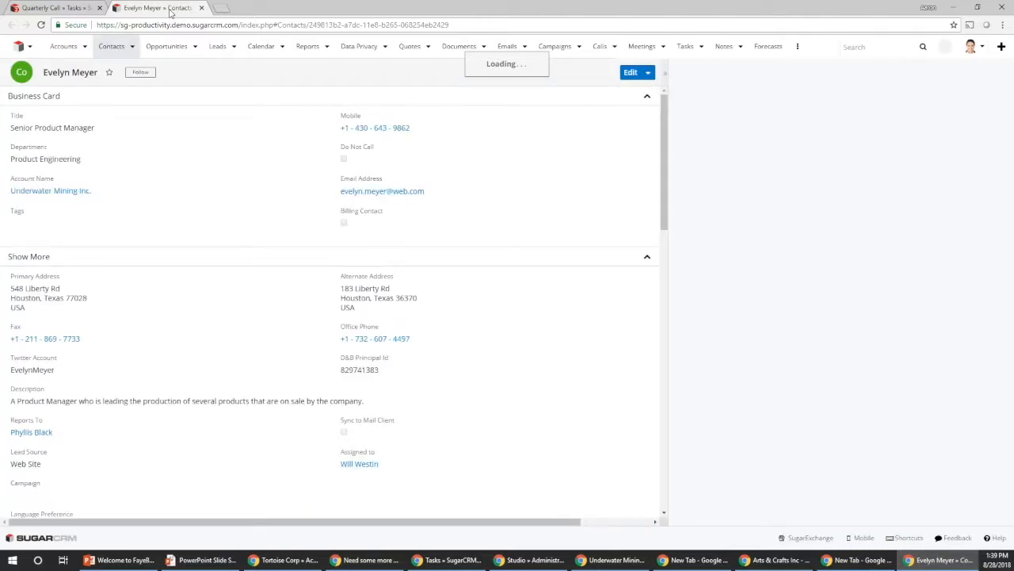
{"action": "left_click_drag", "start_coordinate": [663, 222], "coordinate": [660, 296]}
{"action": "scroll", "coordinate": [658, 297], "scroll_direction": "down", "scroll_amount": 8}
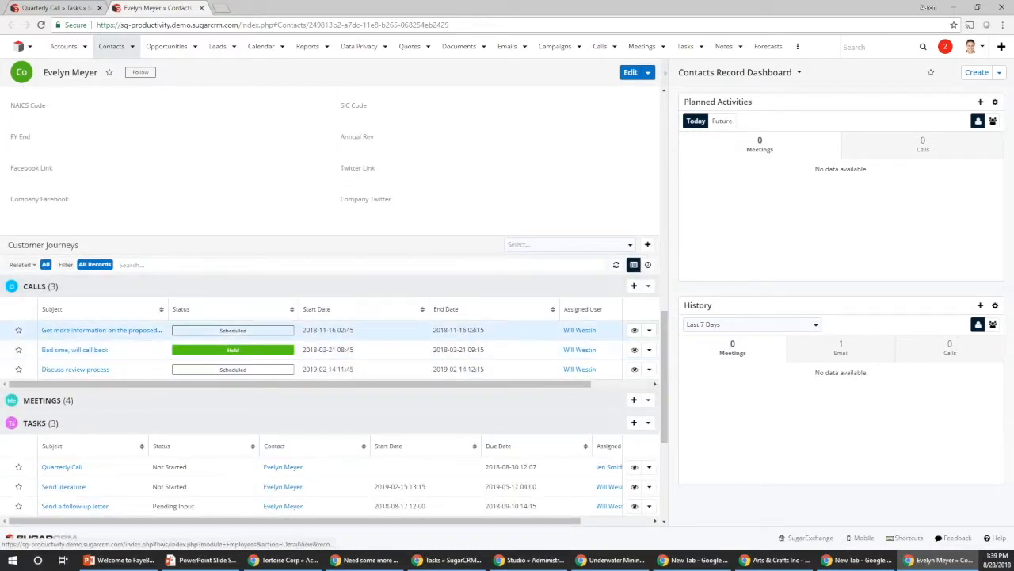
{"action": "scroll", "coordinate": [666, 329], "scroll_direction": "up", "scroll_amount": 10}
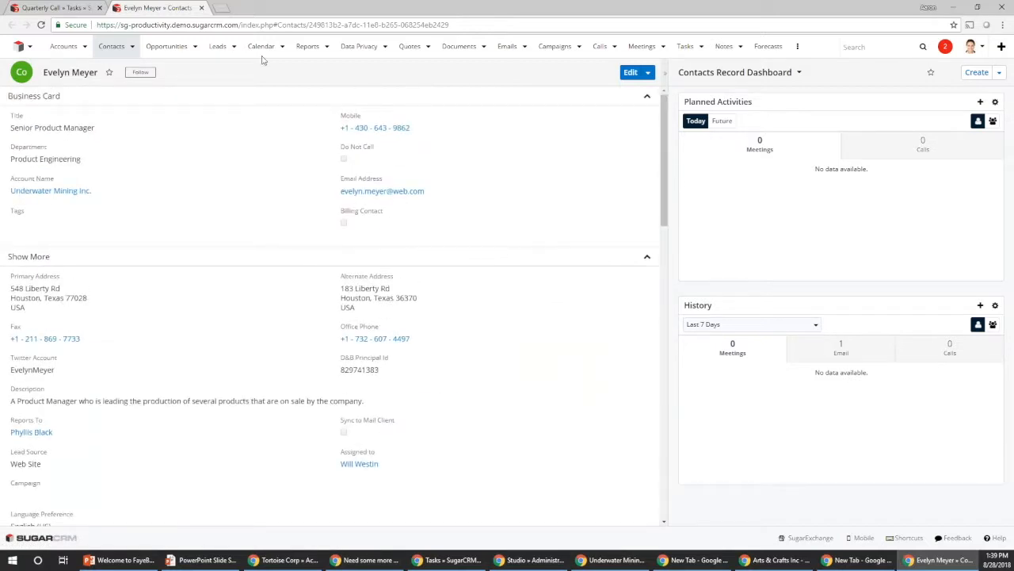
- Set the Underwater Mining Inc. quarterly call's due date to 2018-11-14 and save the task
{"action": "left_click", "coordinate": [75, 11]}
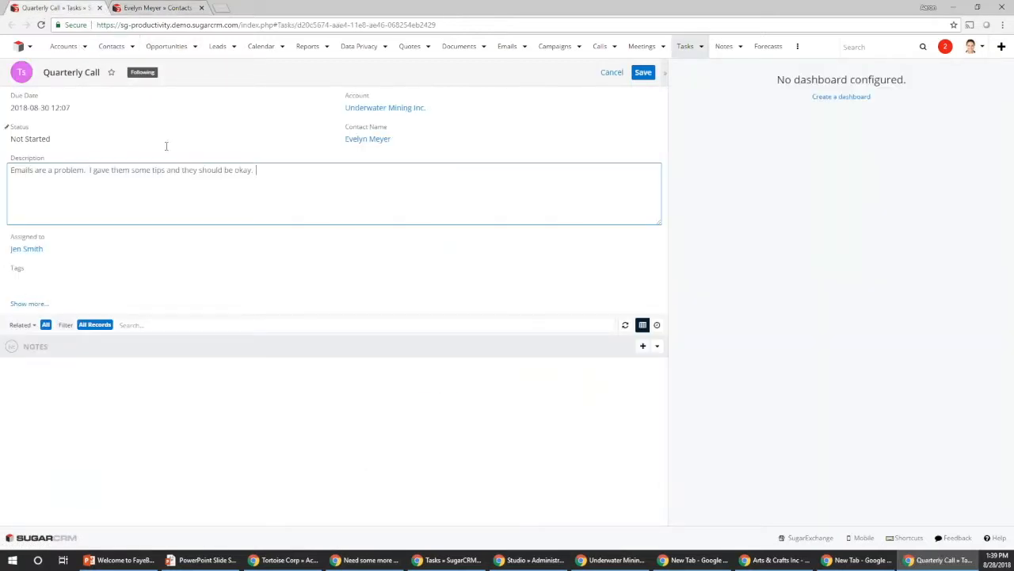
{"action": "left_click", "coordinate": [73, 107]}
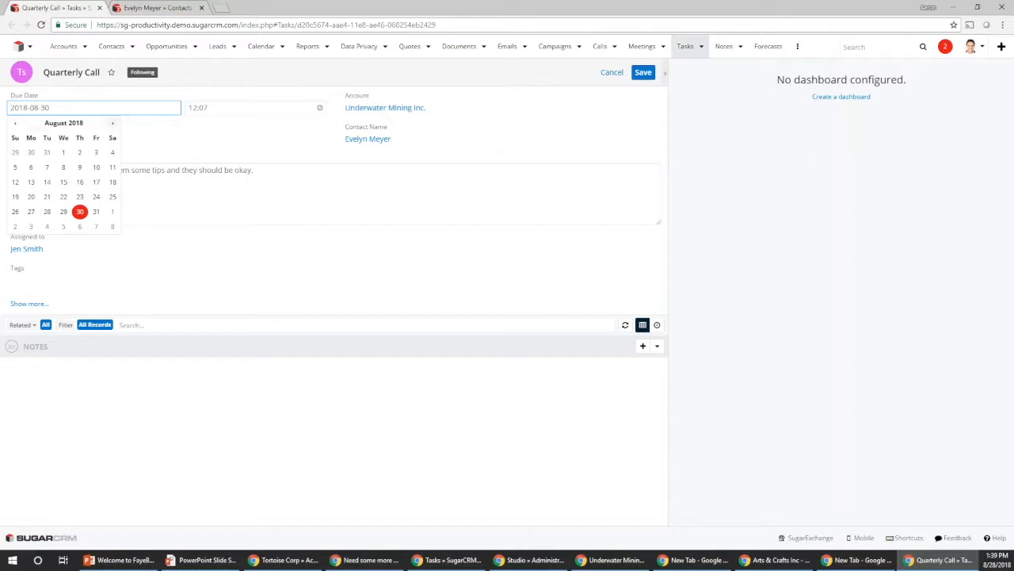
{"action": "left_click", "coordinate": [114, 125]}
{"action": "left_click", "coordinate": [114, 125]}
{"action": "left_click", "coordinate": [114, 126]}
{"action": "left_click", "coordinate": [64, 183]}
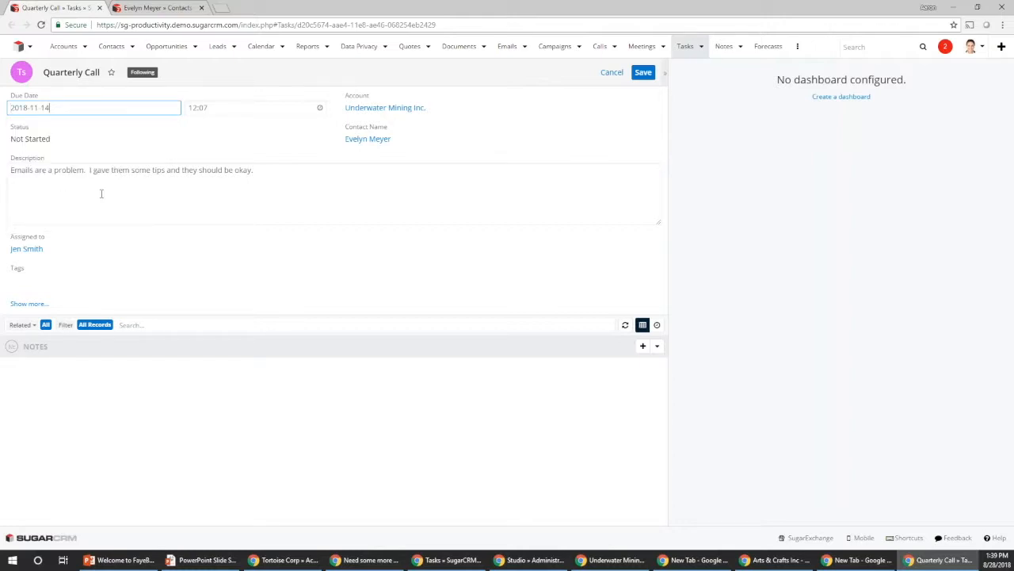
{"action": "left_click", "coordinate": [282, 169]}
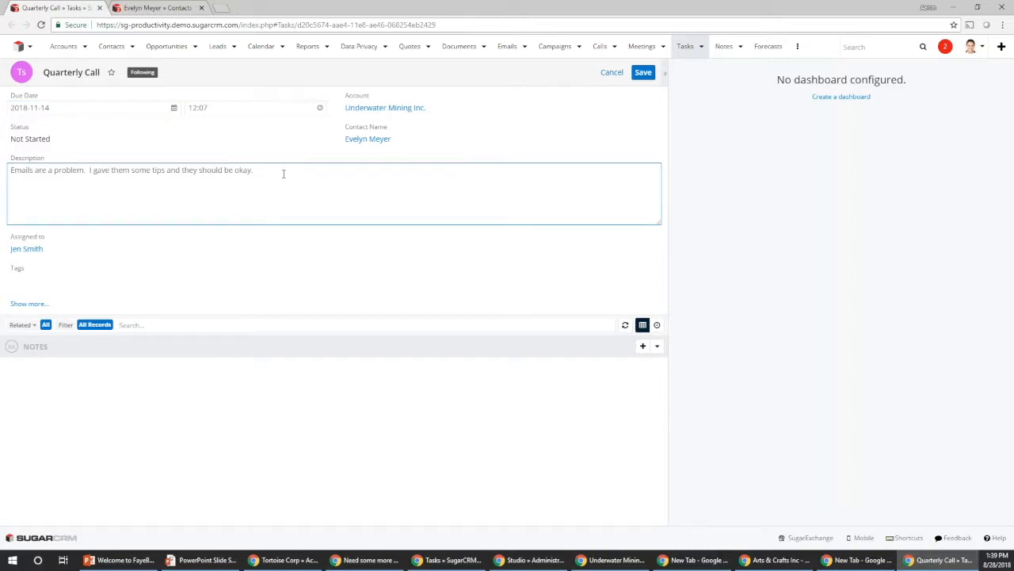
{"action": "left_click", "coordinate": [642, 72]}
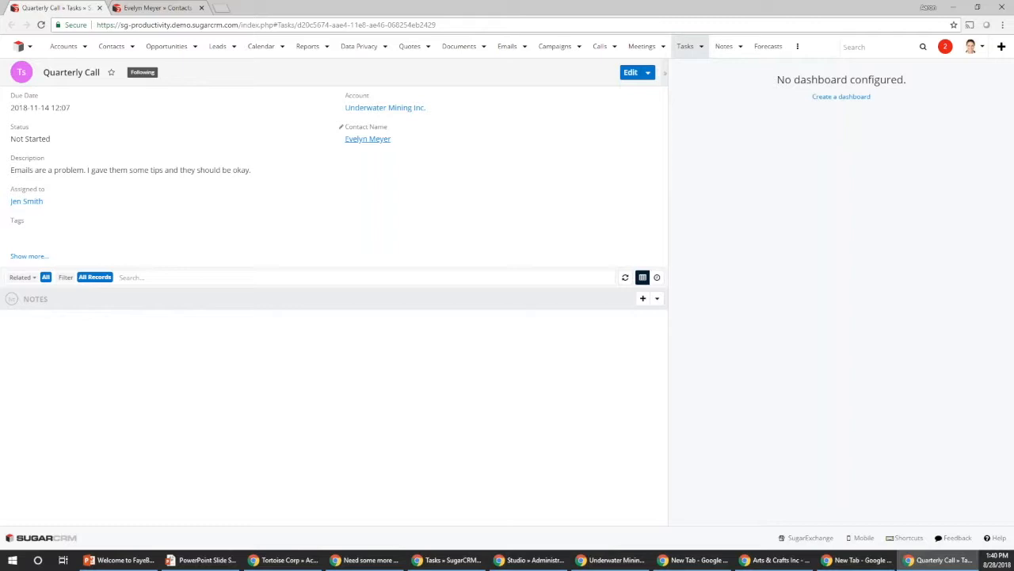
- Close the finished quarterly call and contact pages and return to the filtered Tasks list
{"action": "left_click", "coordinate": [117, 8]}
{"action": "left_click", "coordinate": [101, 8]}
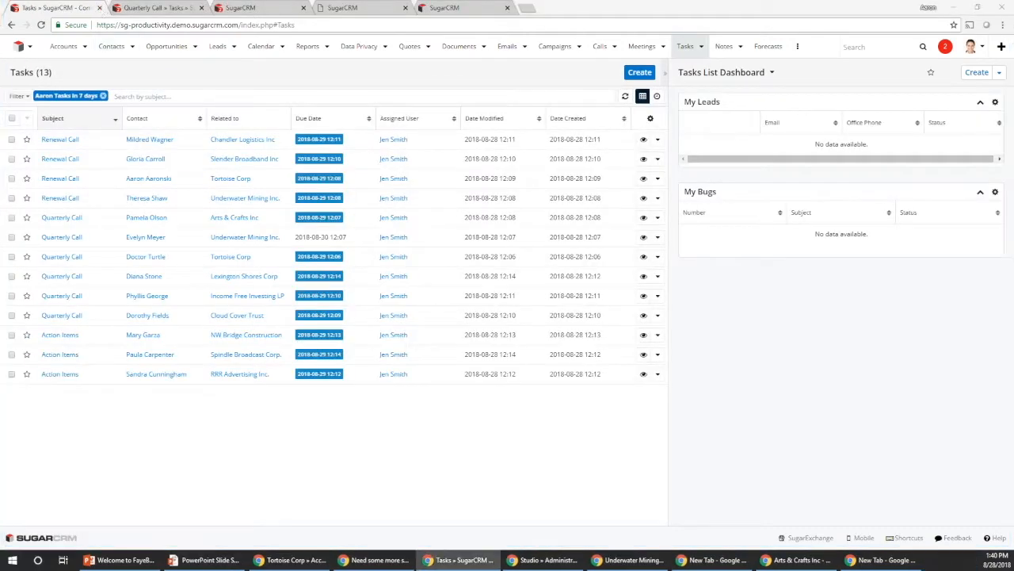
{"action": "left_click", "coordinate": [159, 8]}
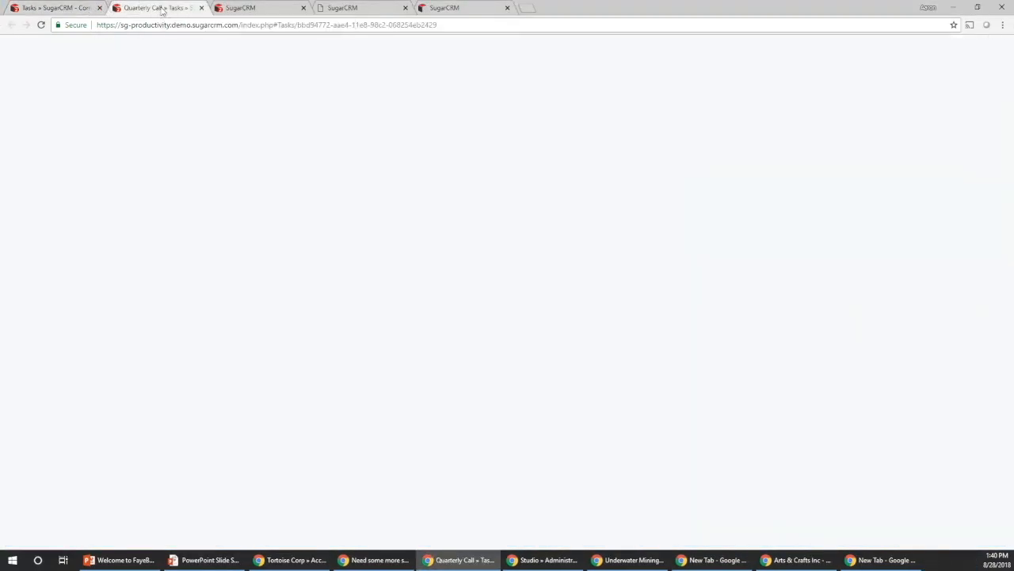
{"action": "left_click", "coordinate": [67, 8]}
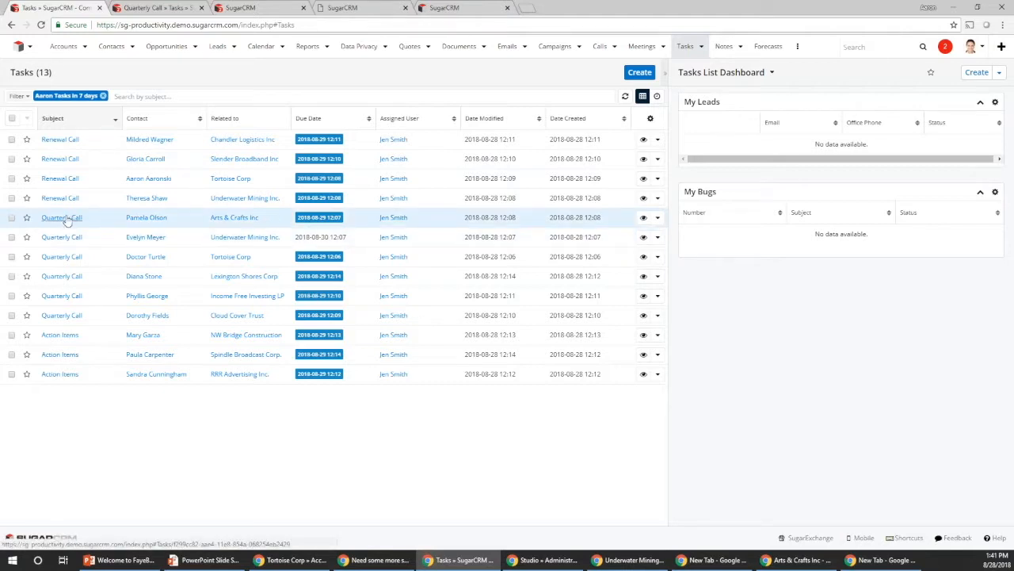
- Open the NW Bridge Construction Action Items task and draft a description listing a report needed by 8/30 and a dev team data upload with an 8/31 response check
{"action": "left_click", "coordinate": [59, 335]}
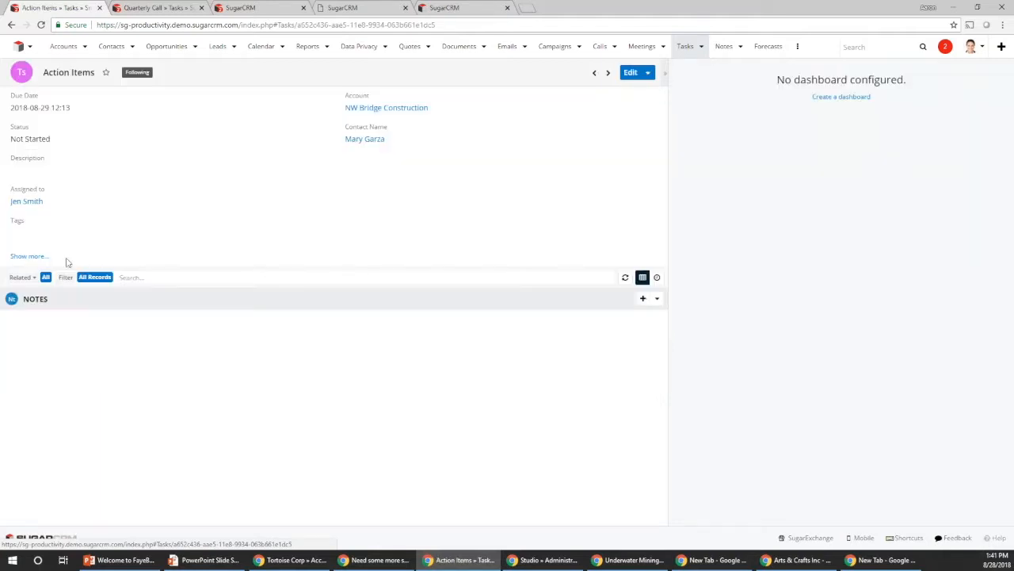
{"action": "left_click", "coordinate": [59, 172]}
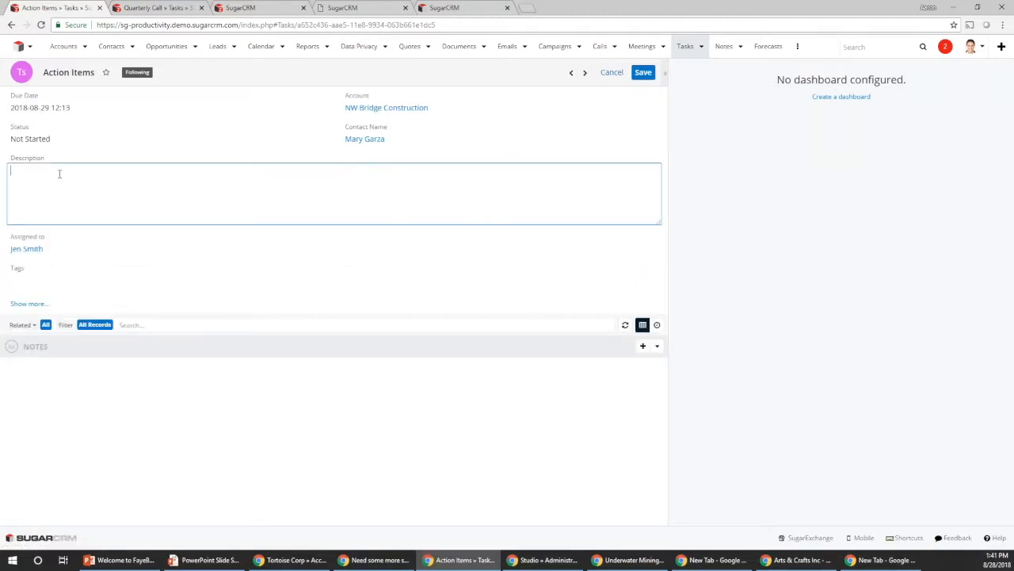
{"action": "type", "text": "1) Run reop"}
{"action": "key", "text": "BackSpace"}
{"action": "key", "text": "BackSpace"}
{"action": "type", "text": "port need this by 8/30"}
{"action": "key", "text": "Return"}
{"action": "type", "text": "2) Upload data from dev team. "}
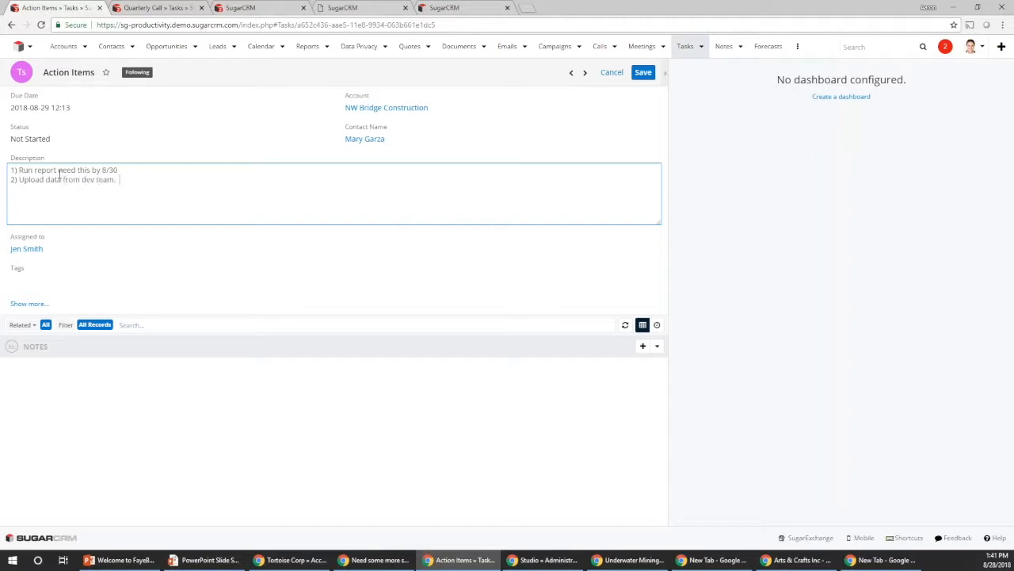
{"action": "type", "text": "Jesse will get this to us by Friday.  8/3"}
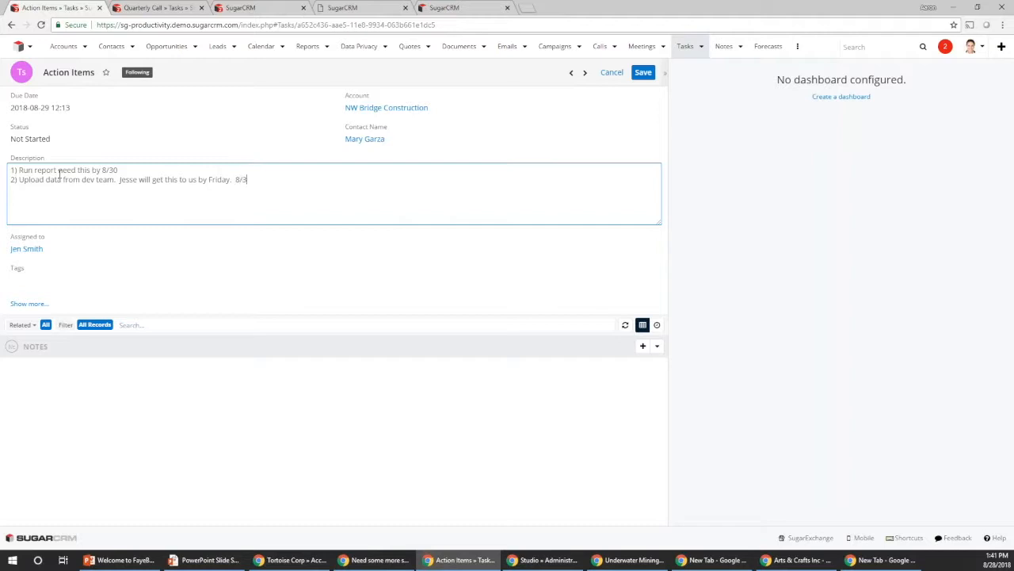
{"action": "type", "text": "1 did we get"}
{"action": "type", "text": " i"}
{"action": "type", "text": " response?"}
- Discard the unsaved description of the Action Items task and go back to the Tasks list
{"action": "left_click", "coordinate": [151, 9]}
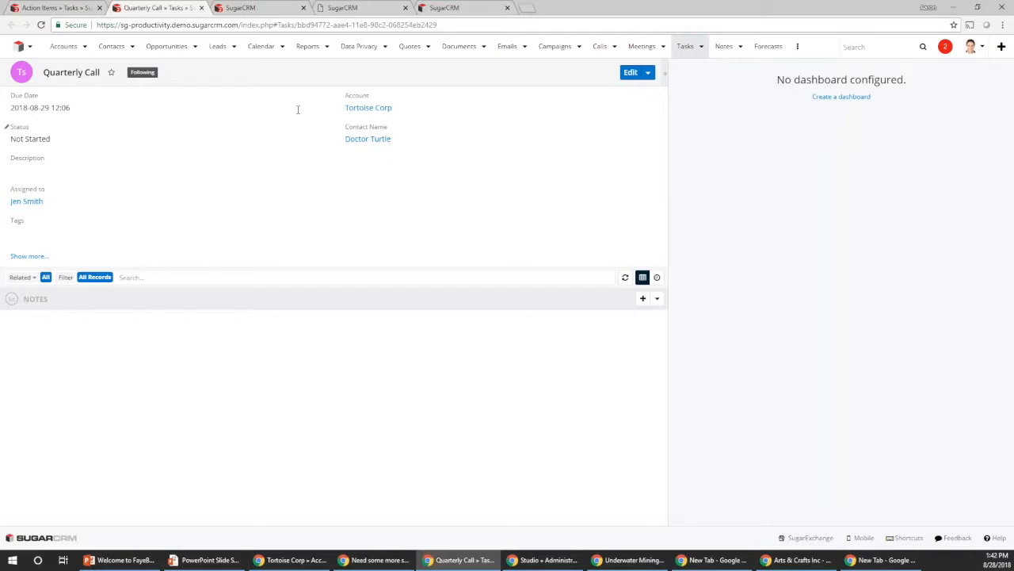
{"action": "left_click", "coordinate": [68, 8]}
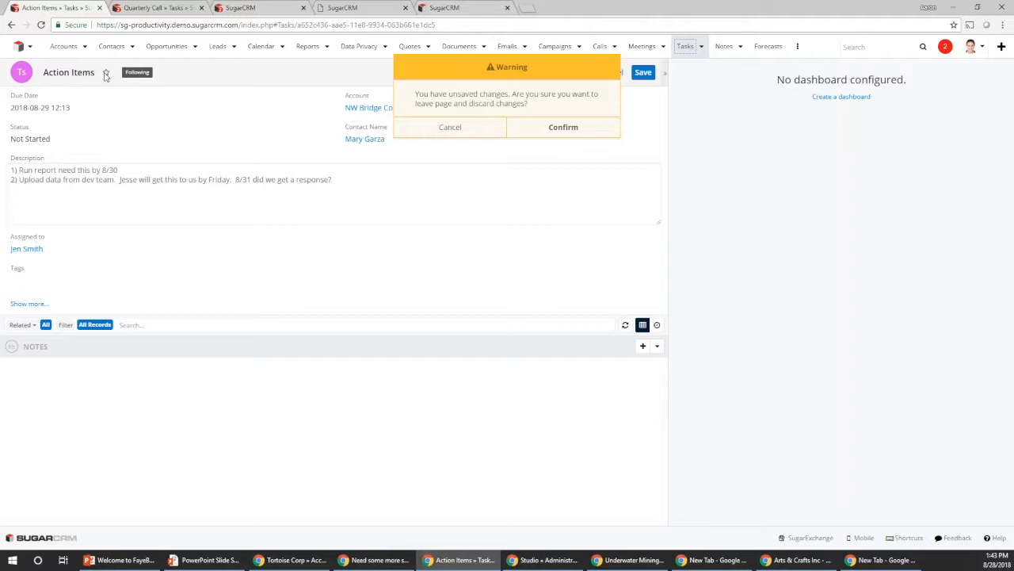
{"action": "left_click", "coordinate": [566, 130]}
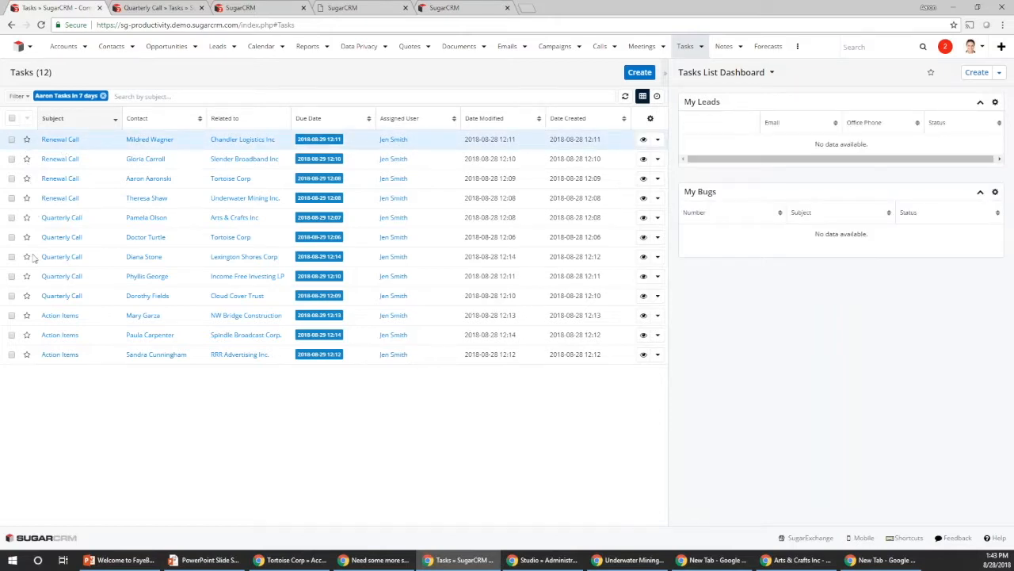
- Mark the NW Bridge Construction Action Items task as a favorite and filter the list by My Favorites
{"action": "left_click", "coordinate": [27, 315]}
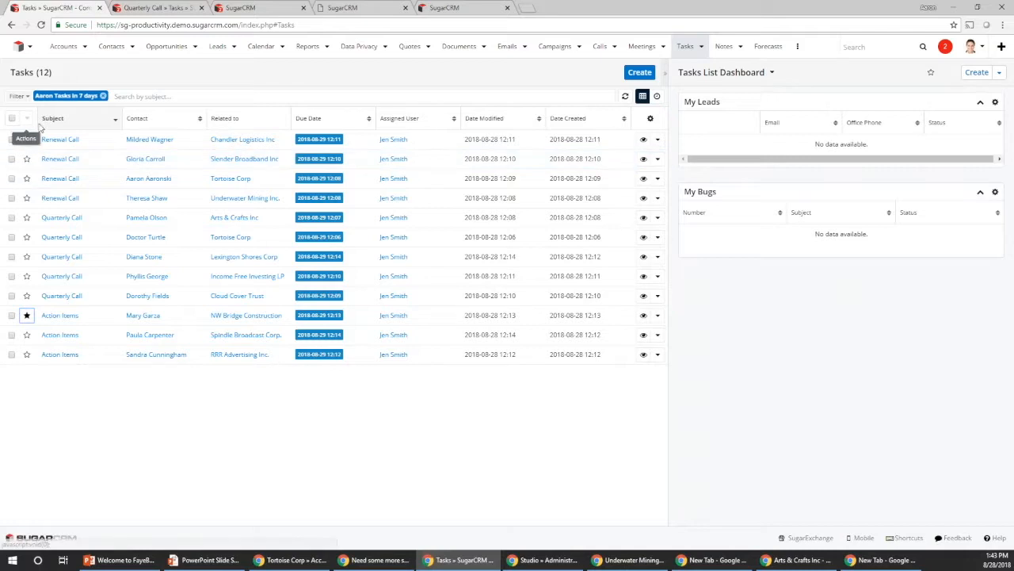
{"action": "left_click", "coordinate": [29, 96]}
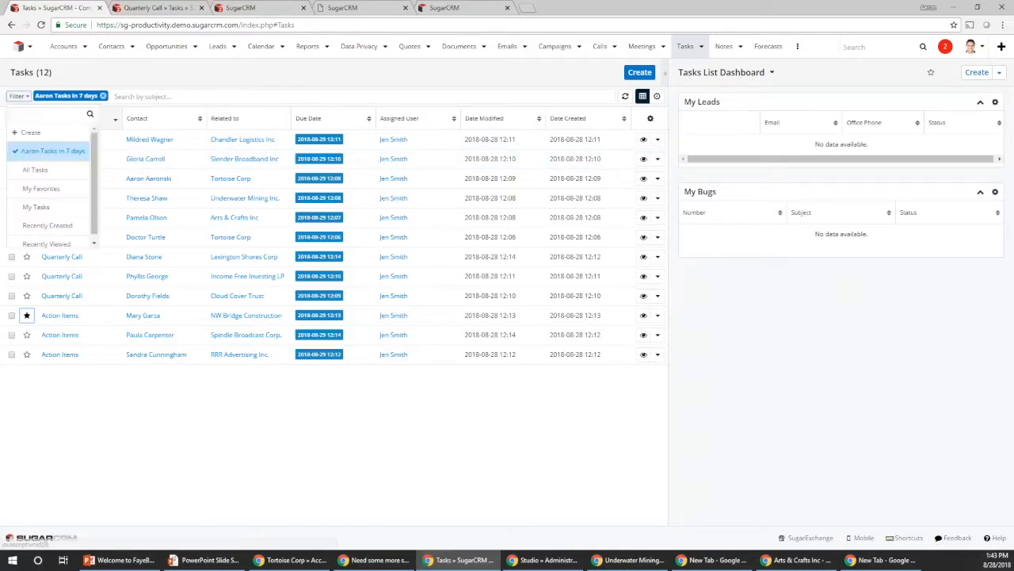
{"action": "left_click", "coordinate": [43, 189]}
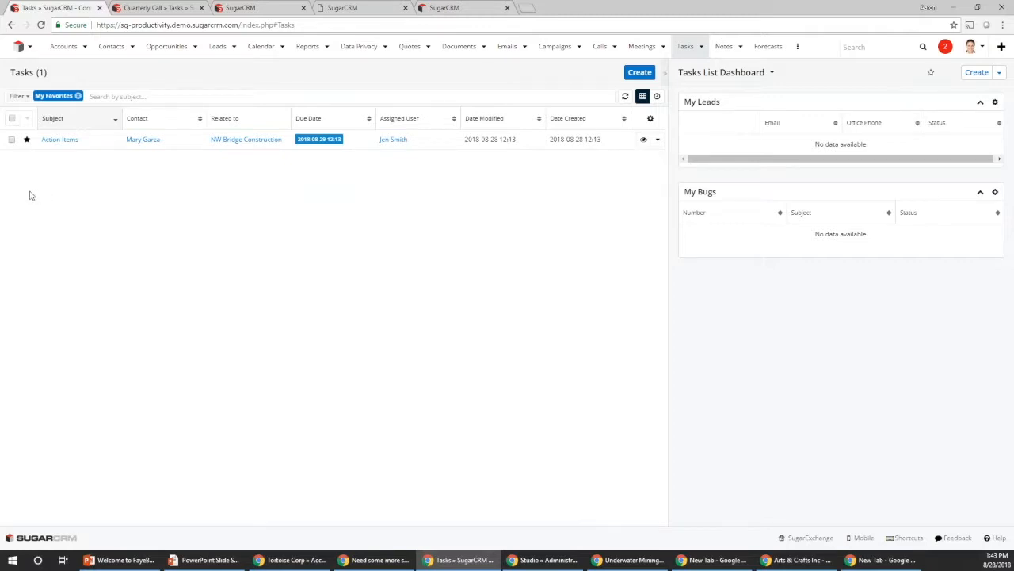
- Reapply the saved "Tasks in 7 days" filter to the Tasks list
{"action": "left_click", "coordinate": [28, 99]}
{"action": "left_click", "coordinate": [39, 150]}
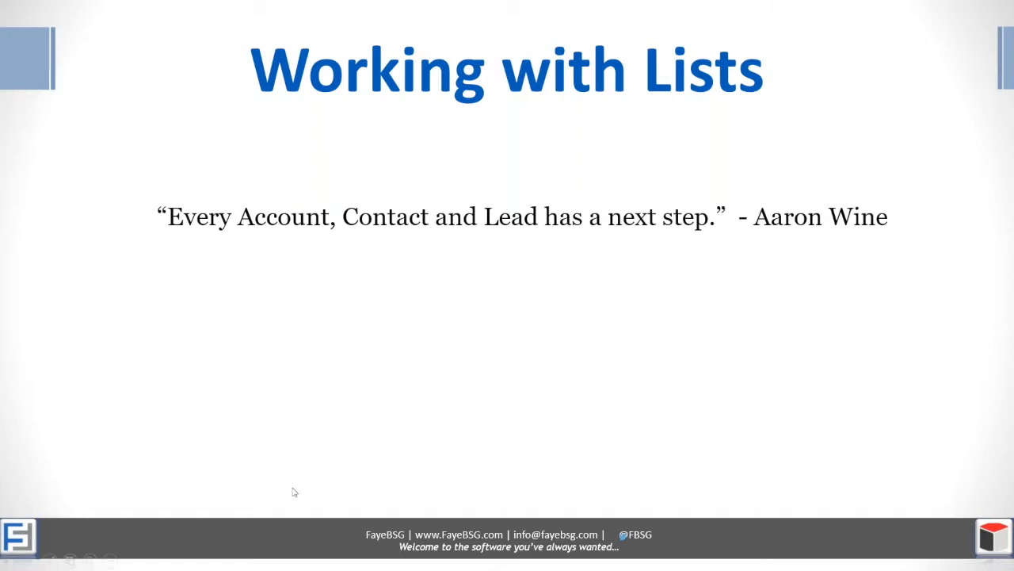
{"action": "left_click", "coordinate": [0, 381]}
{"action": "left_click_drag", "start_coordinate": [0, 266], "coordinate": [10, 313]}
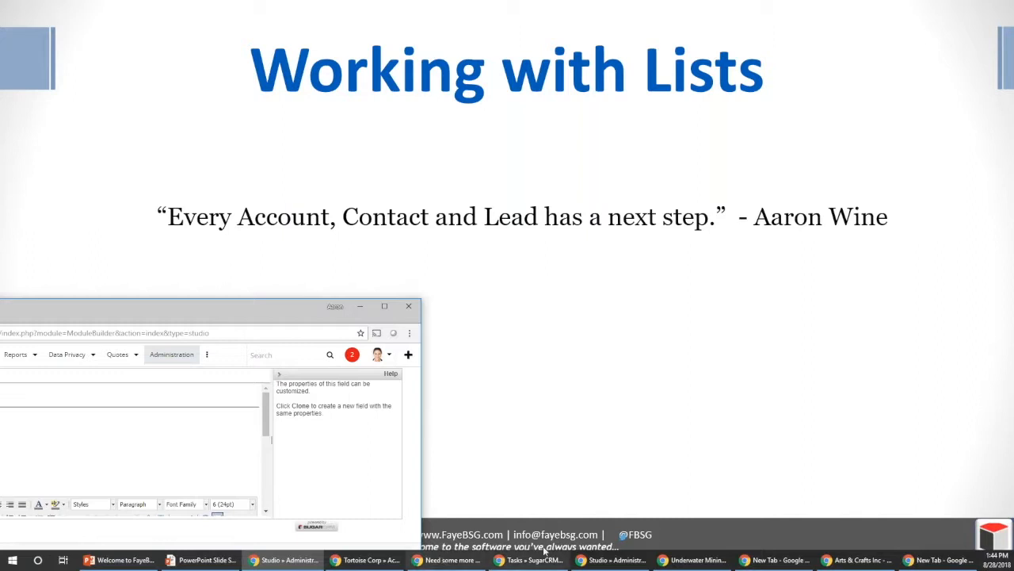
- Switch to the Tasks list and hide its Date Created, Date Modified and Assigned User columns
{"action": "mouse_move", "coordinate": [365, 559]}
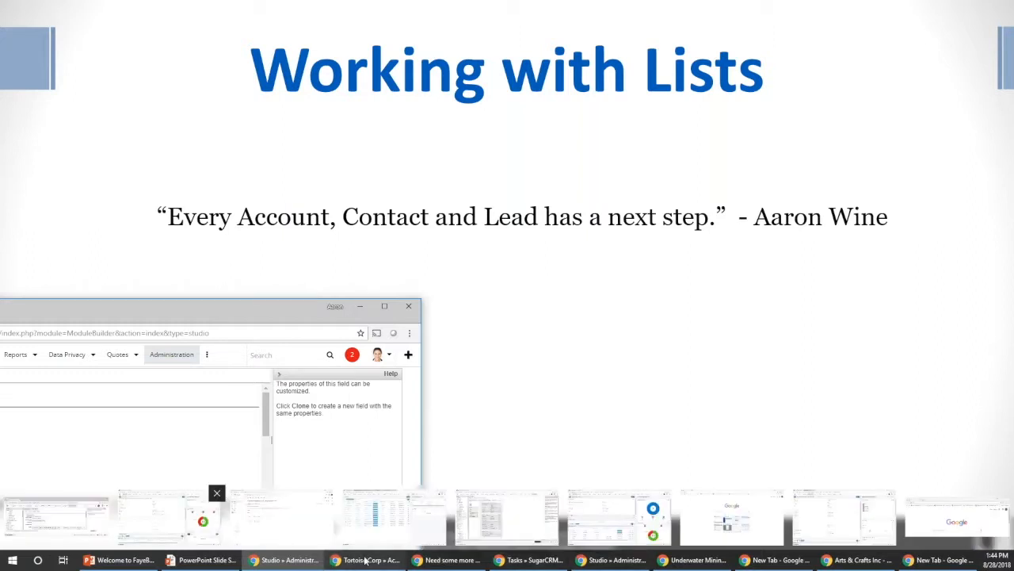
{"action": "left_click", "coordinate": [366, 560]}
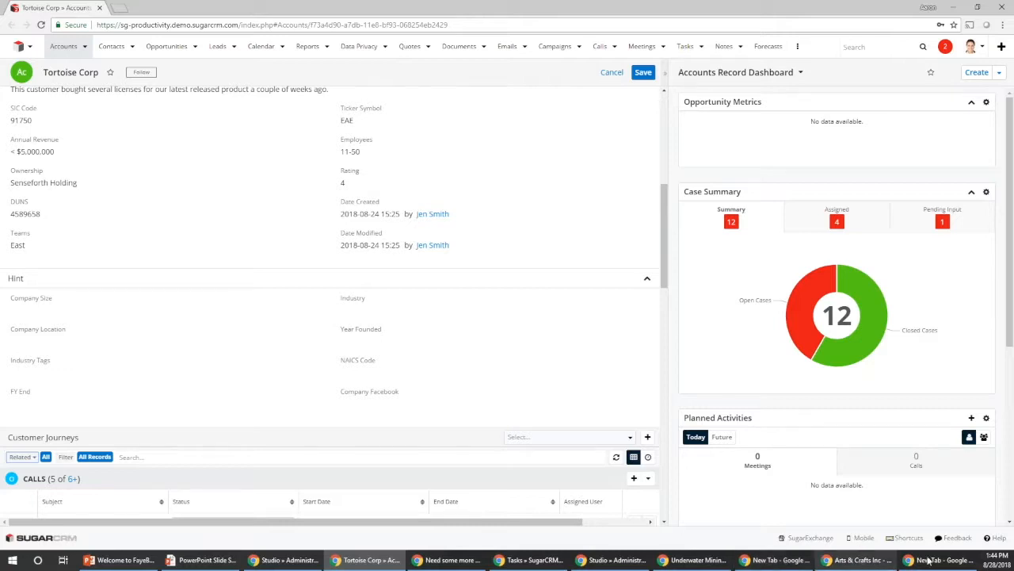
{"action": "left_click", "coordinate": [531, 560]}
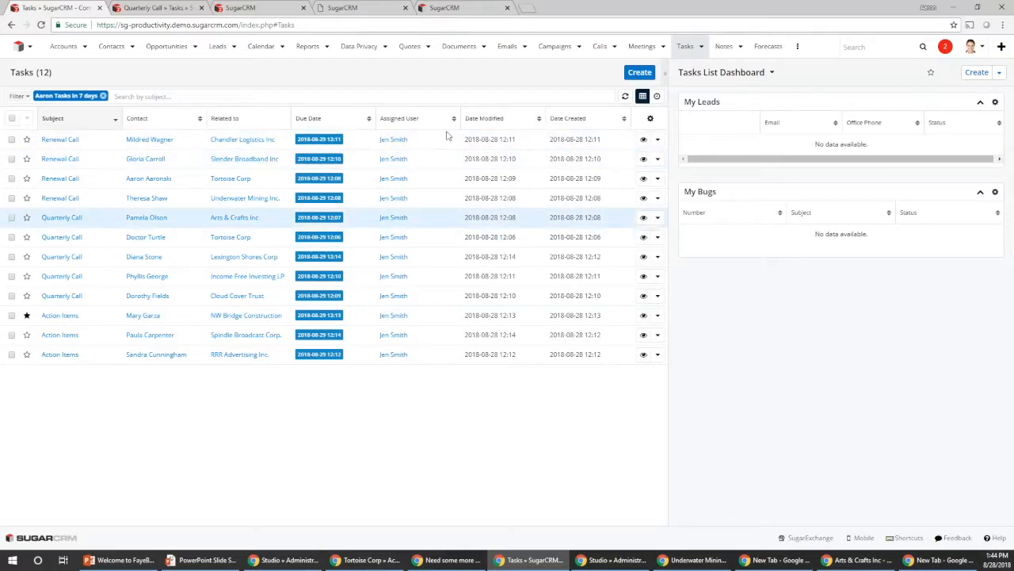
{"action": "left_click", "coordinate": [649, 120]}
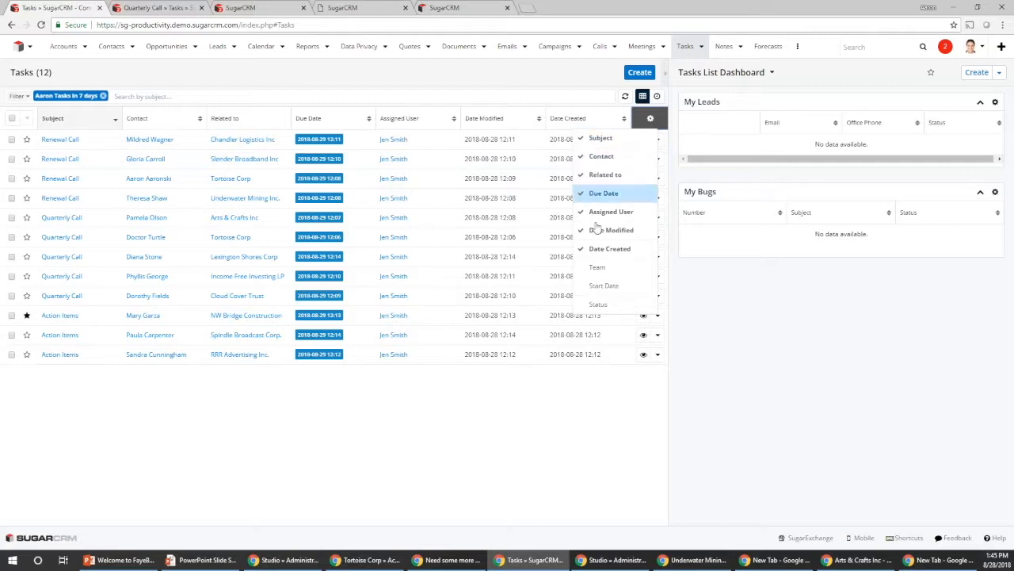
{"action": "left_click", "coordinate": [603, 248]}
{"action": "left_click", "coordinate": [590, 230]}
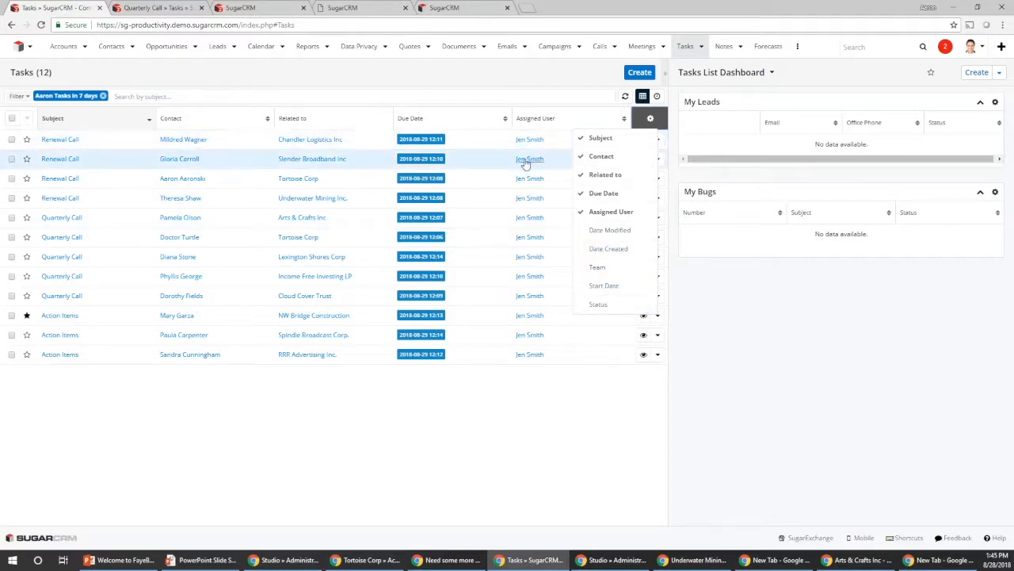
{"action": "left_click", "coordinate": [603, 213]}
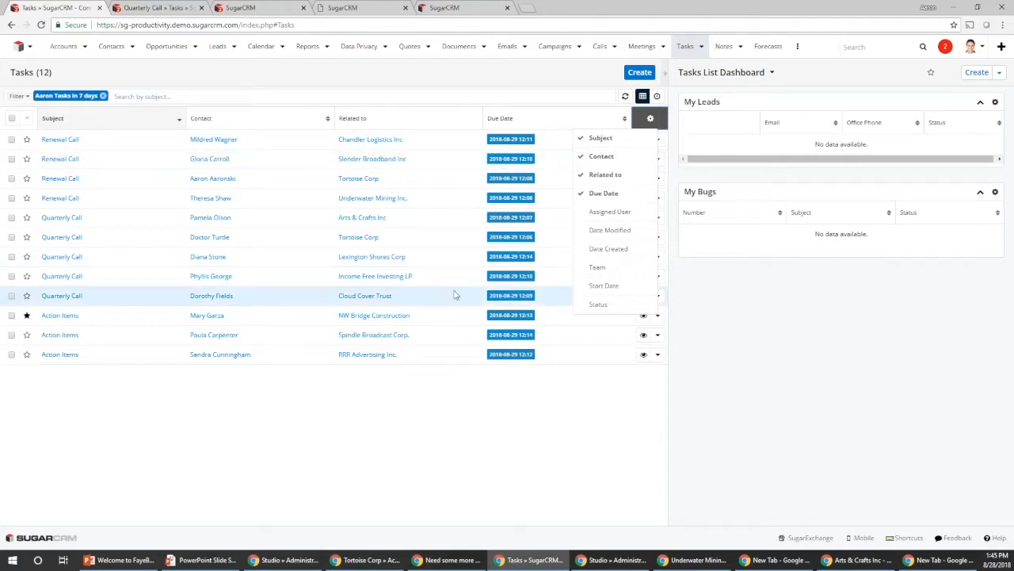
{"action": "left_click", "coordinate": [26, 314]}
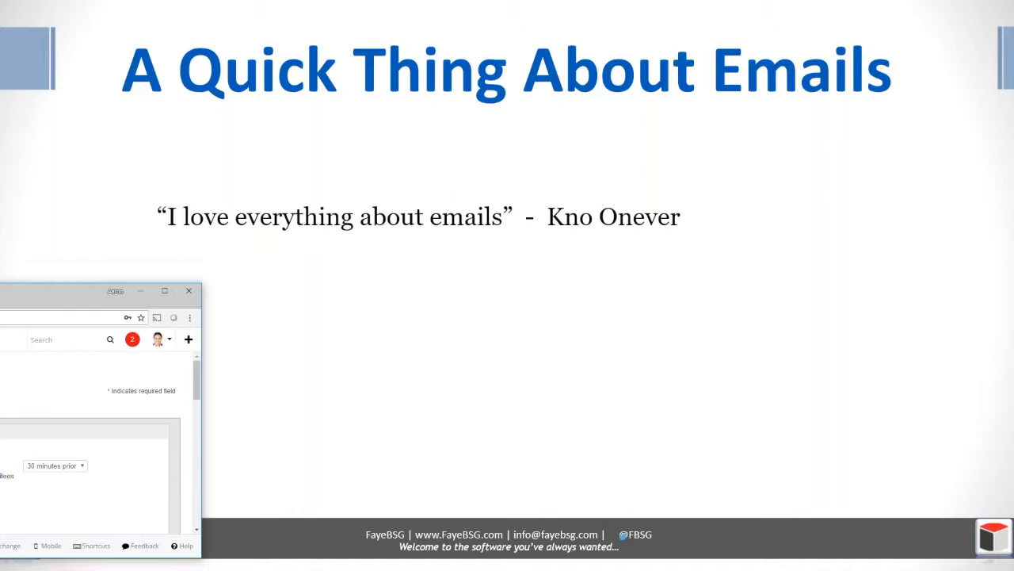
- Bring up the user's profile edit page and view the available Sugar plug-in downloads
{"action": "left_click_drag", "start_coordinate": [0, 291], "coordinate": [444, 2]}
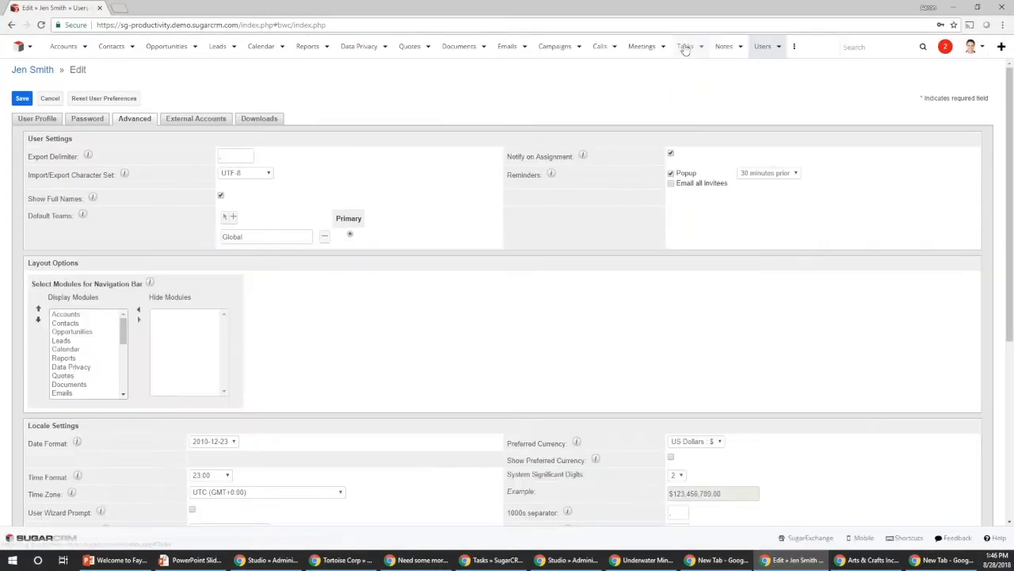
{"action": "left_click", "coordinate": [977, 49]}
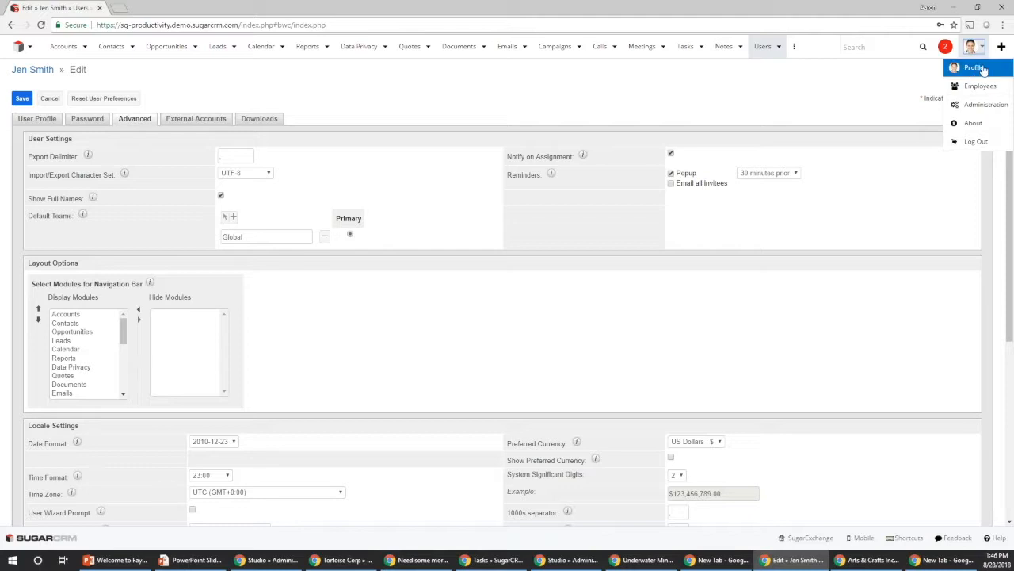
{"action": "left_click", "coordinate": [263, 75]}
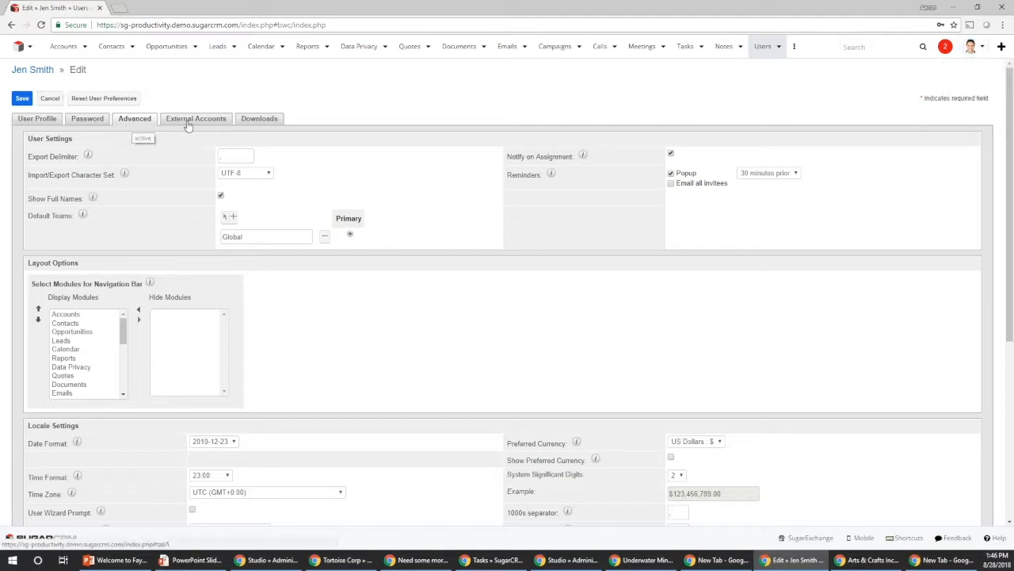
{"action": "left_click", "coordinate": [270, 124]}
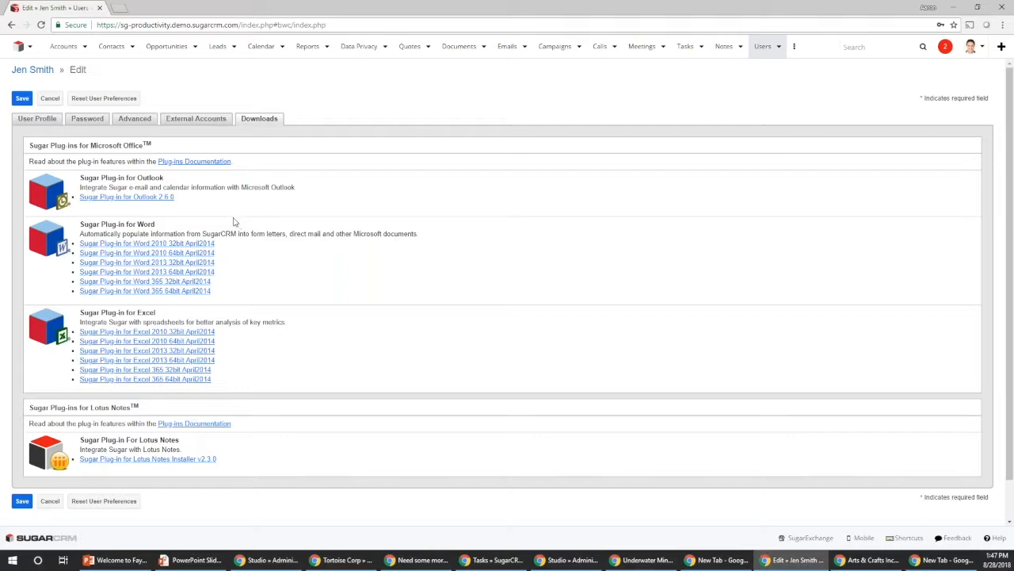
- Examine the Email Client options in the Email Settings of the user profile
{"action": "left_click", "coordinate": [44, 121]}
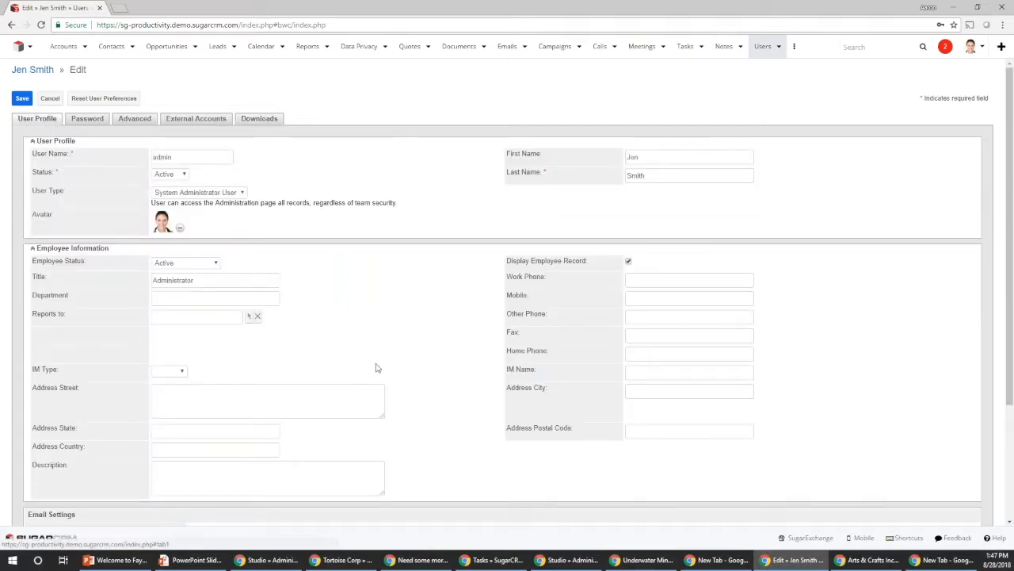
{"action": "scroll", "coordinate": [379, 366], "scroll_direction": "down", "scroll_amount": 2}
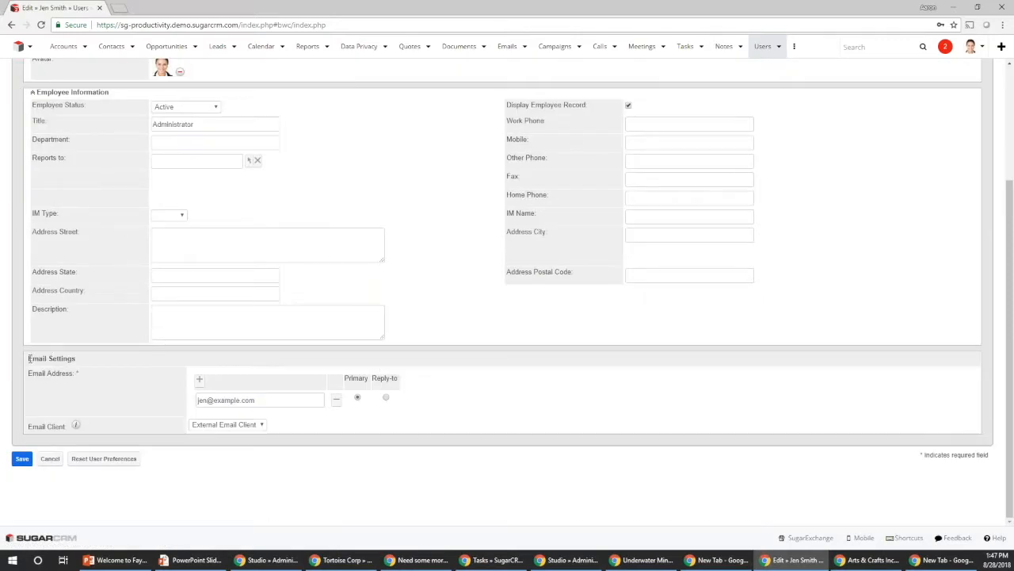
{"action": "left_click_drag", "start_coordinate": [30, 358], "coordinate": [94, 369]}
{"action": "left_click", "coordinate": [263, 425]}
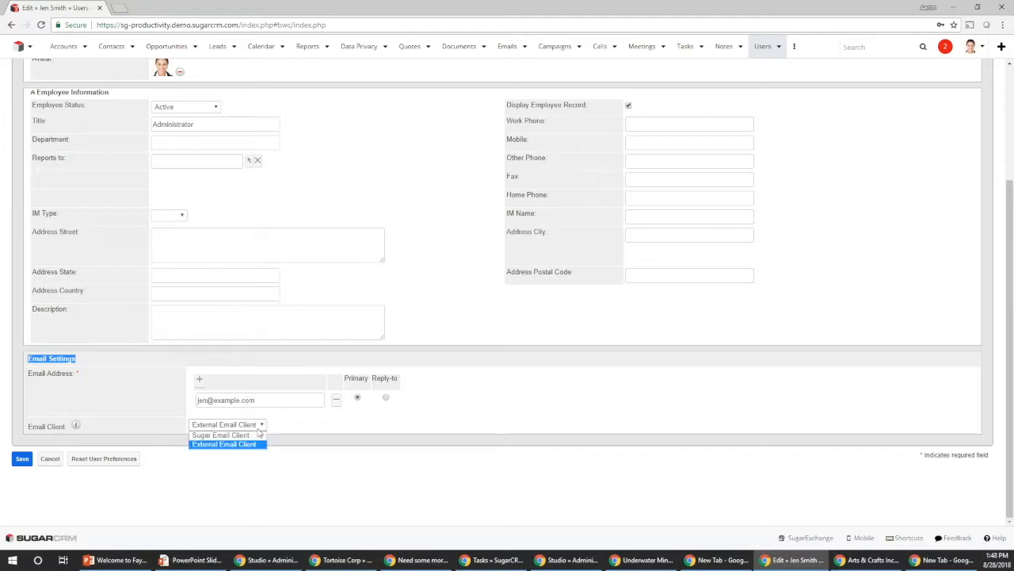
{"action": "left_click", "coordinate": [314, 466]}
{"action": "left_click", "coordinate": [314, 466]}
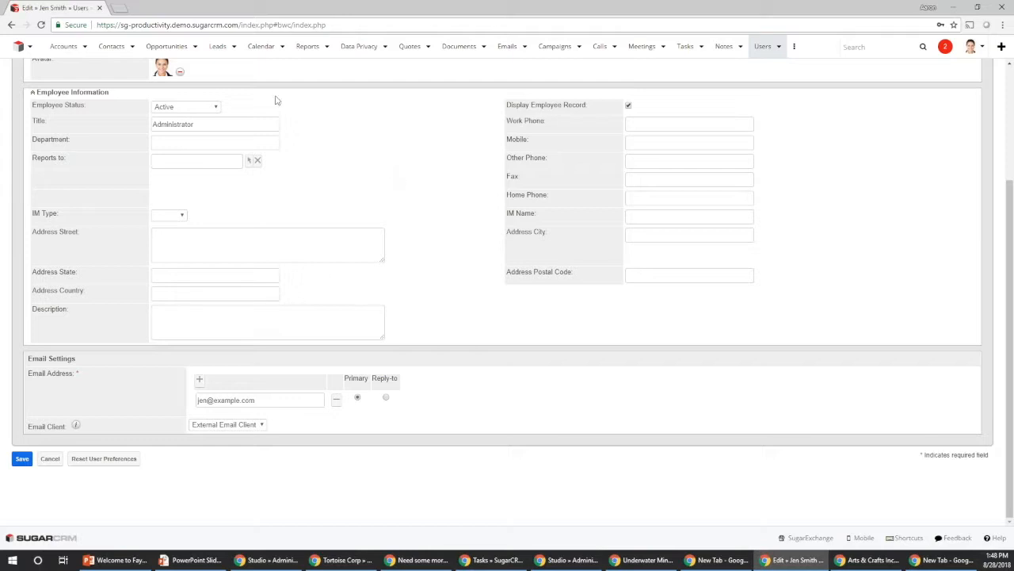
{"action": "scroll", "coordinate": [546, 174], "scroll_direction": "up", "scroll_amount": 2}
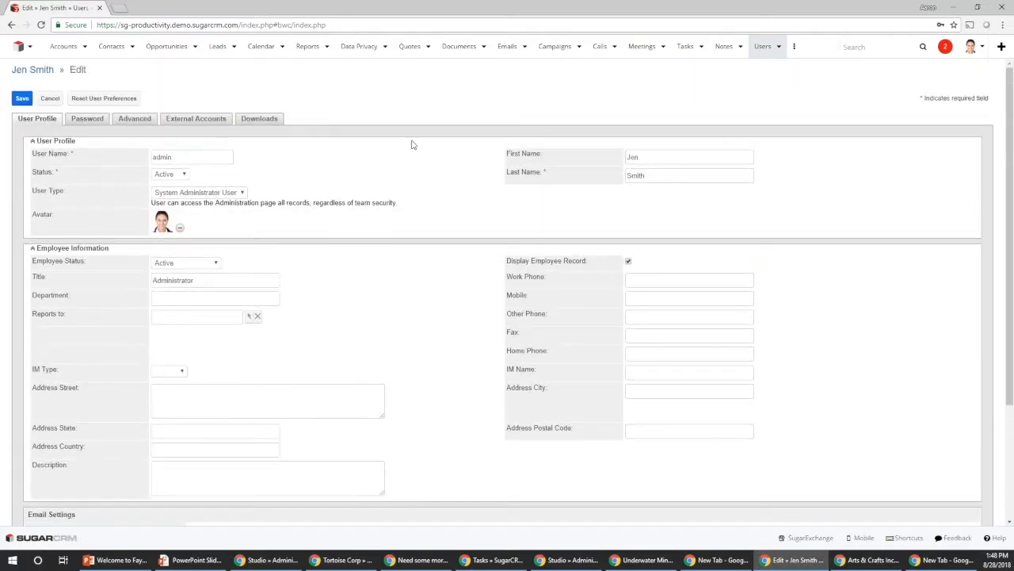
- Start an email to the second listed contact of the Tortoise Corp account from its email link, and discard the draft
{"action": "left_click", "coordinate": [357, 562]}
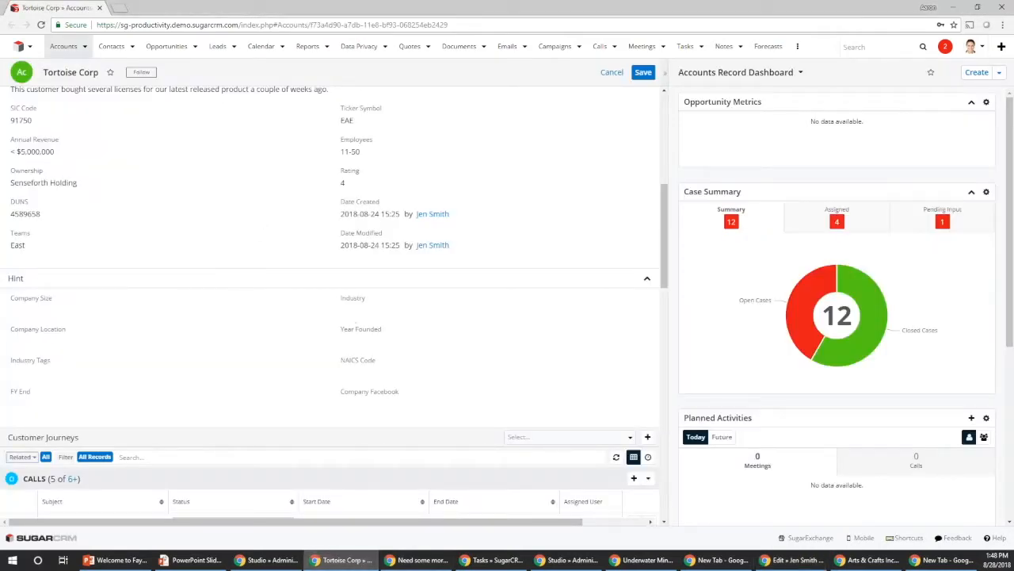
{"action": "scroll", "coordinate": [277, 355], "scroll_direction": "down", "scroll_amount": 4}
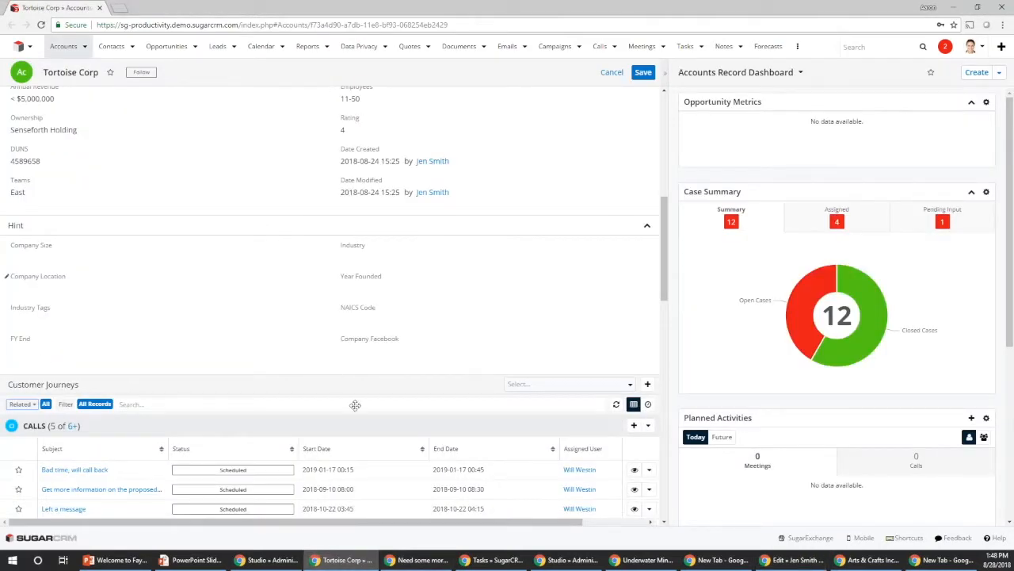
{"action": "scroll", "coordinate": [349, 396], "scroll_direction": "down", "scroll_amount": 5}
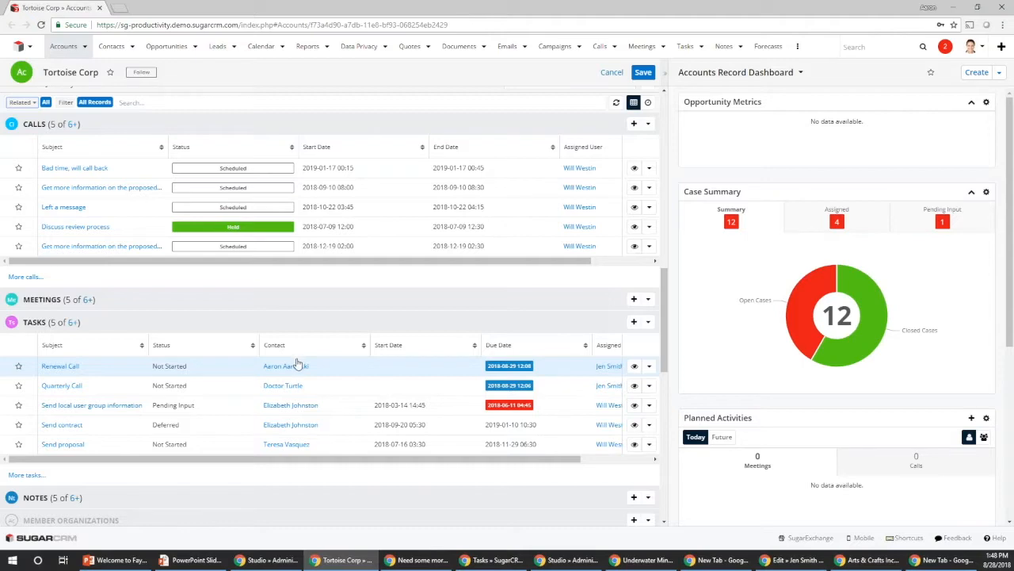
{"action": "scroll", "coordinate": [298, 365], "scroll_direction": "down", "scroll_amount": 3}
{"action": "scroll", "coordinate": [298, 366], "scroll_direction": "down", "scroll_amount": 6}
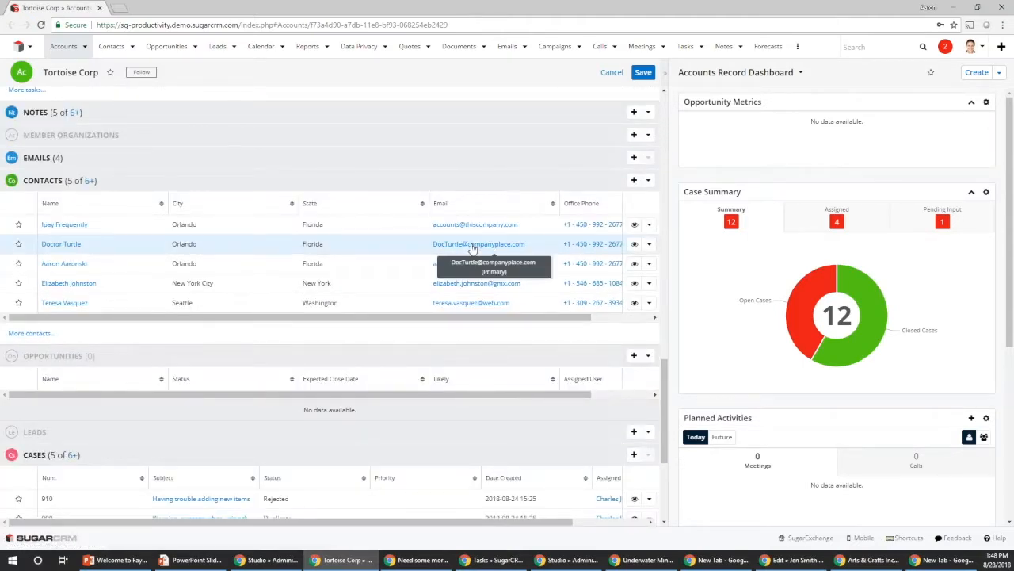
{"action": "left_click", "coordinate": [481, 248]}
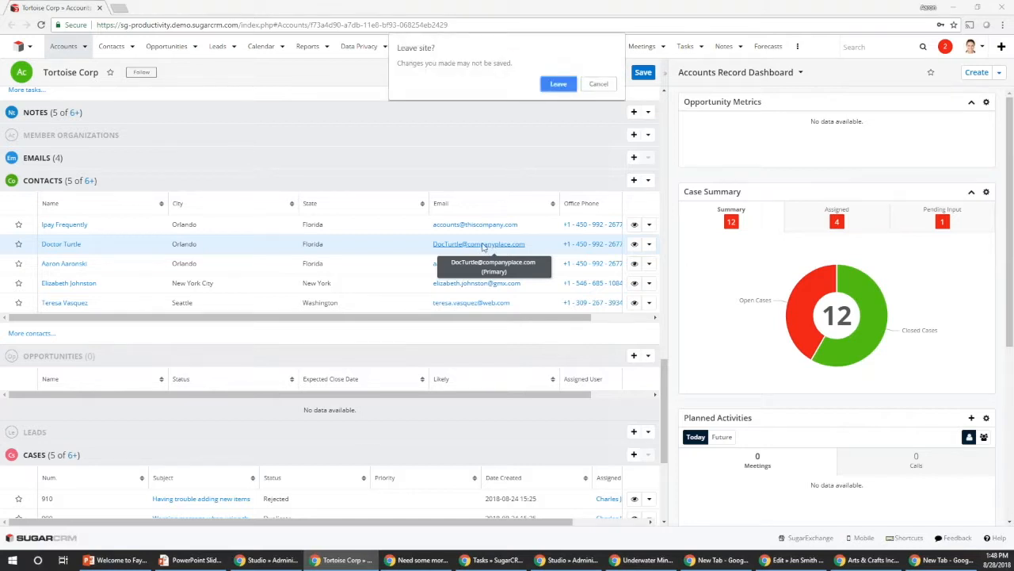
{"action": "left_click", "coordinate": [553, 85]}
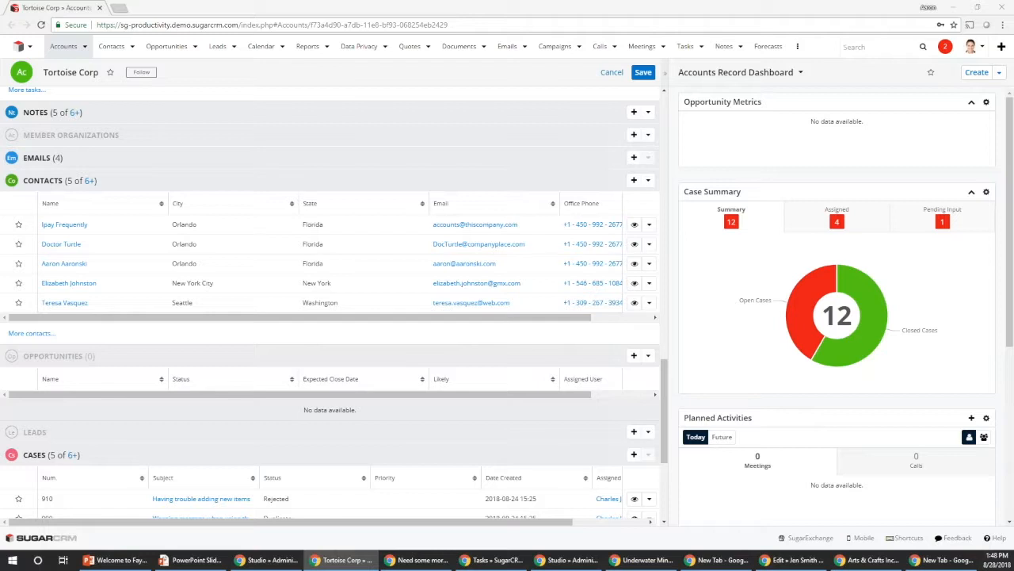
{"action": "left_click_drag", "start_coordinate": [0, 137], "coordinate": [16, 136]}
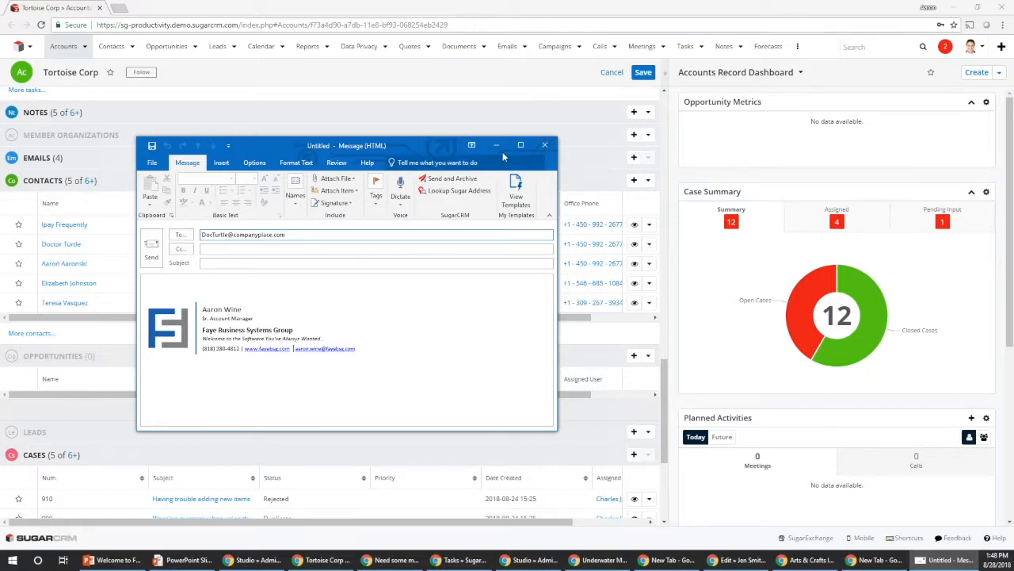
{"action": "left_click", "coordinate": [543, 146]}
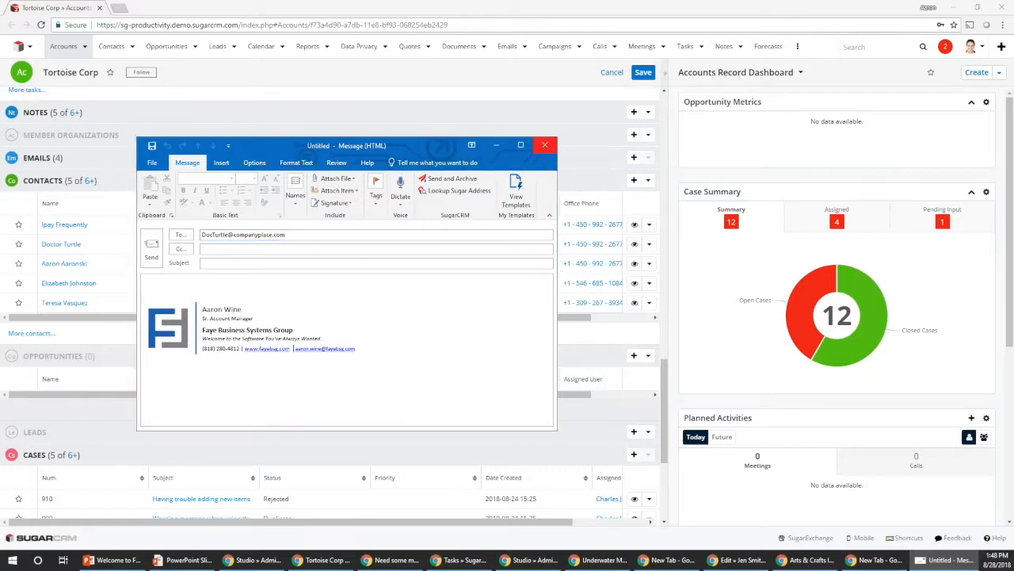
{"action": "left_click", "coordinate": [507, 309]}
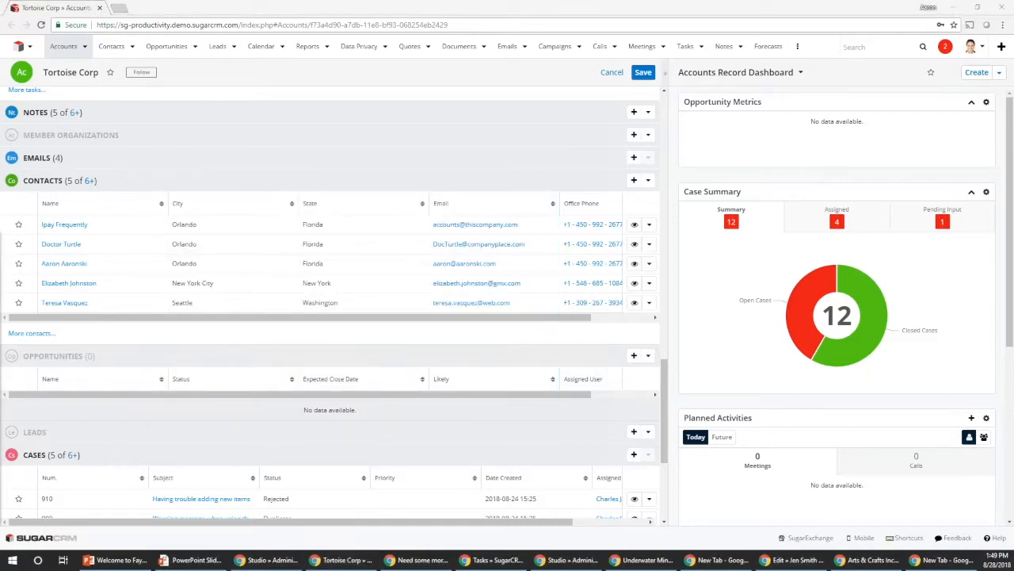
- Address a blank Outlook message with the same contact's email link, remove the "mailto:" prefix and discard the message
{"action": "left_click_drag", "start_coordinate": [396, 265], "coordinate": [99, 154]}
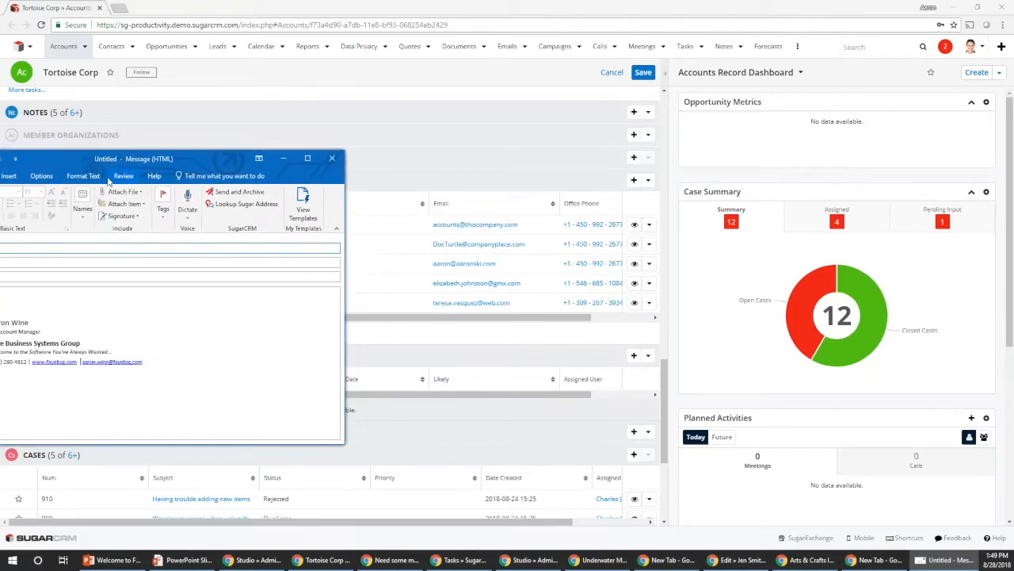
{"action": "left_click", "coordinate": [472, 246]}
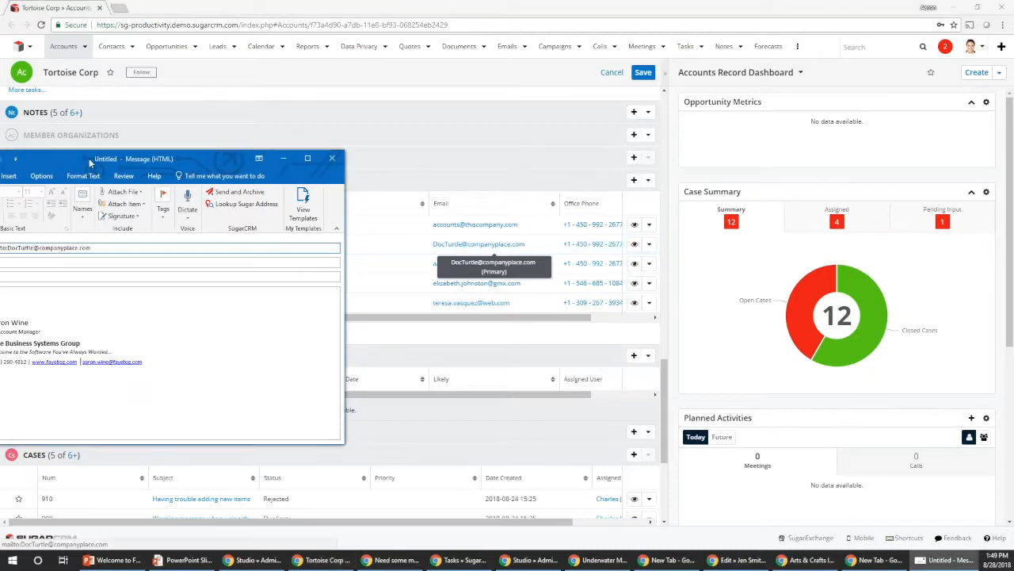
{"action": "left_click_drag", "start_coordinate": [190, 158], "coordinate": [408, 158]}
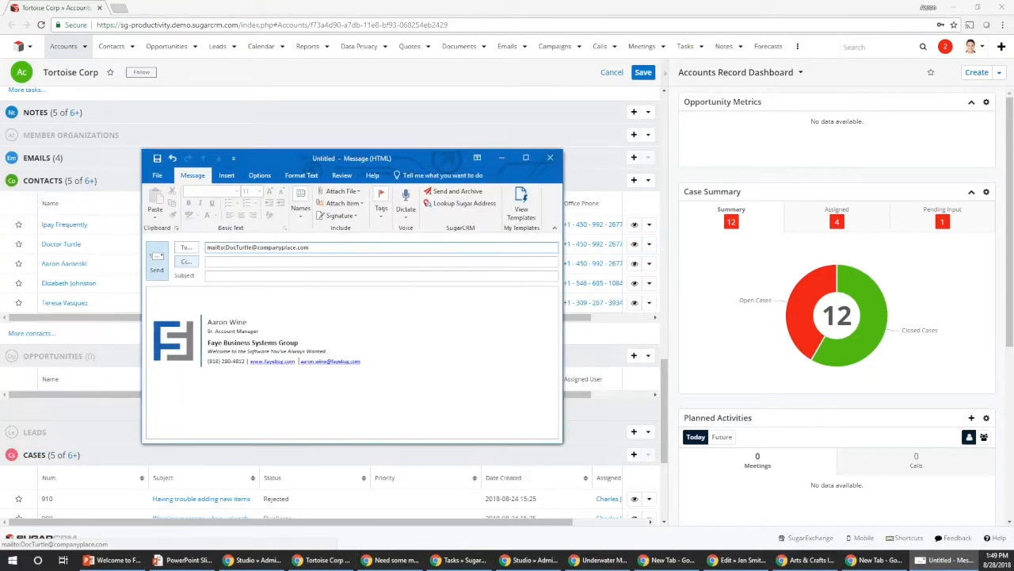
{"action": "left_click_drag", "start_coordinate": [228, 247], "coordinate": [206, 247]}
{"action": "key", "text": "BackSpace"}
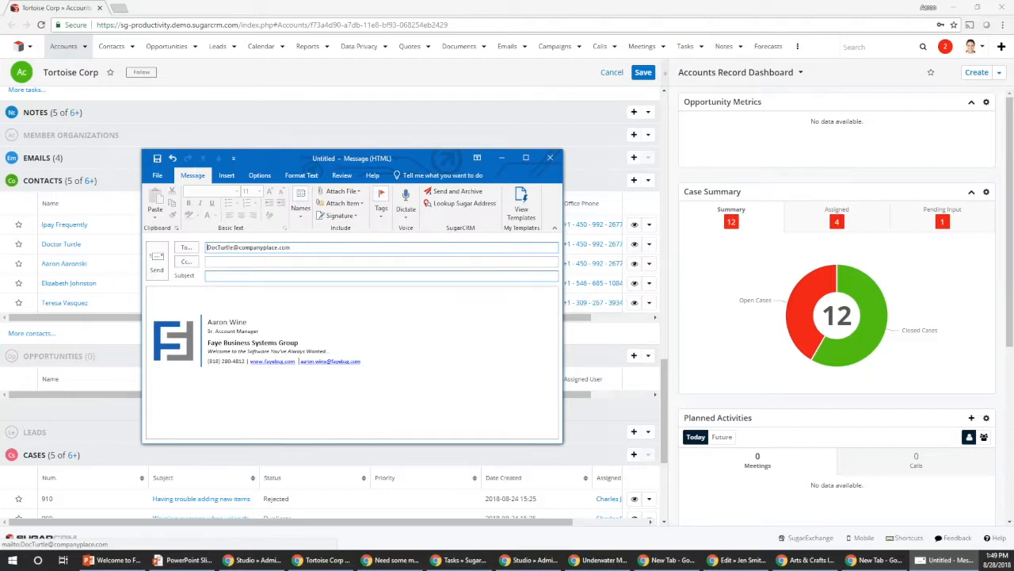
{"action": "left_click", "coordinate": [246, 277]}
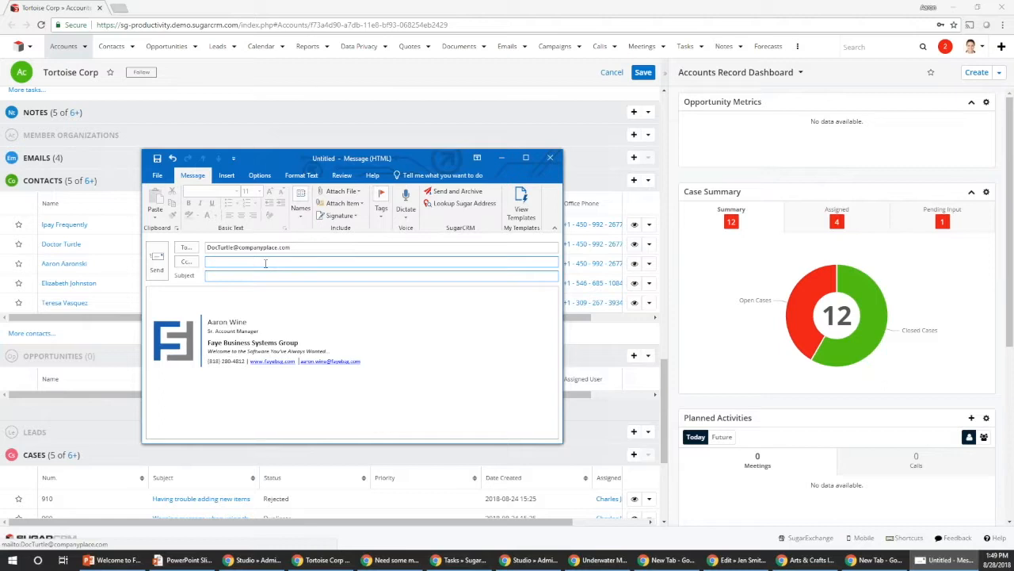
{"action": "left_click", "coordinate": [550, 159]}
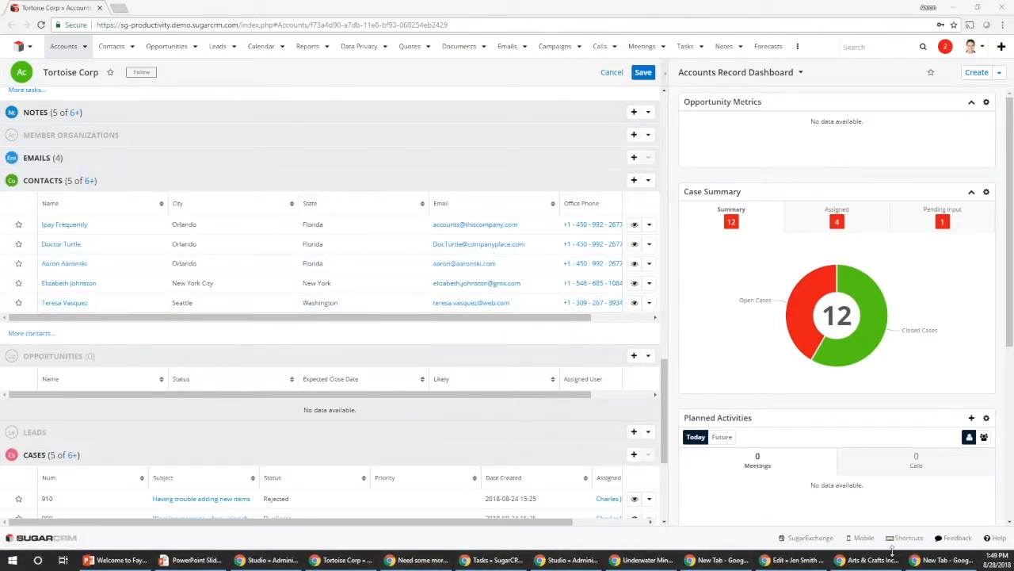
- Return to the user's profile edit page and view its Email Settings
{"action": "left_click", "coordinate": [785, 560]}
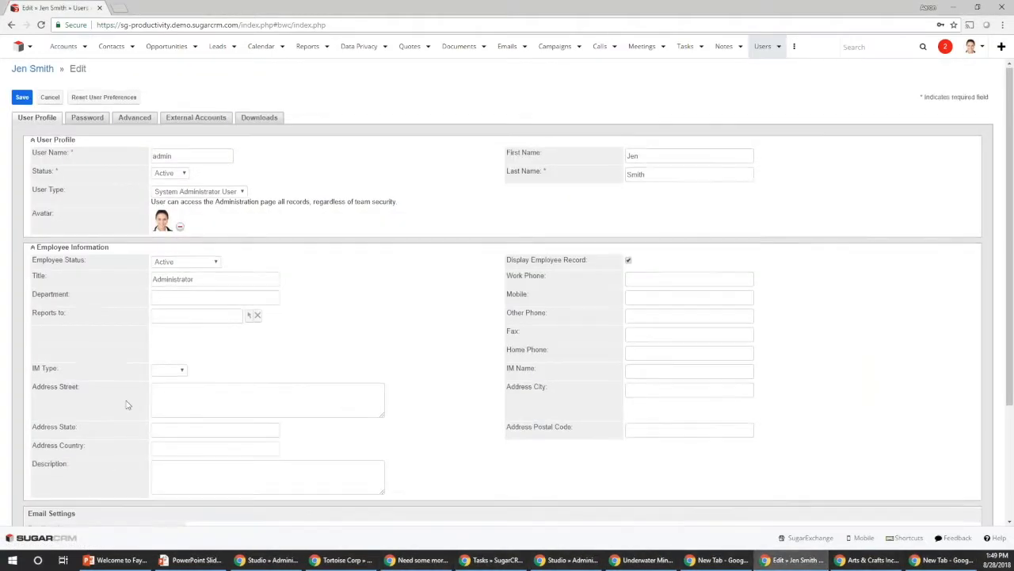
{"action": "scroll", "coordinate": [127, 405], "scroll_direction": "down", "scroll_amount": 3}
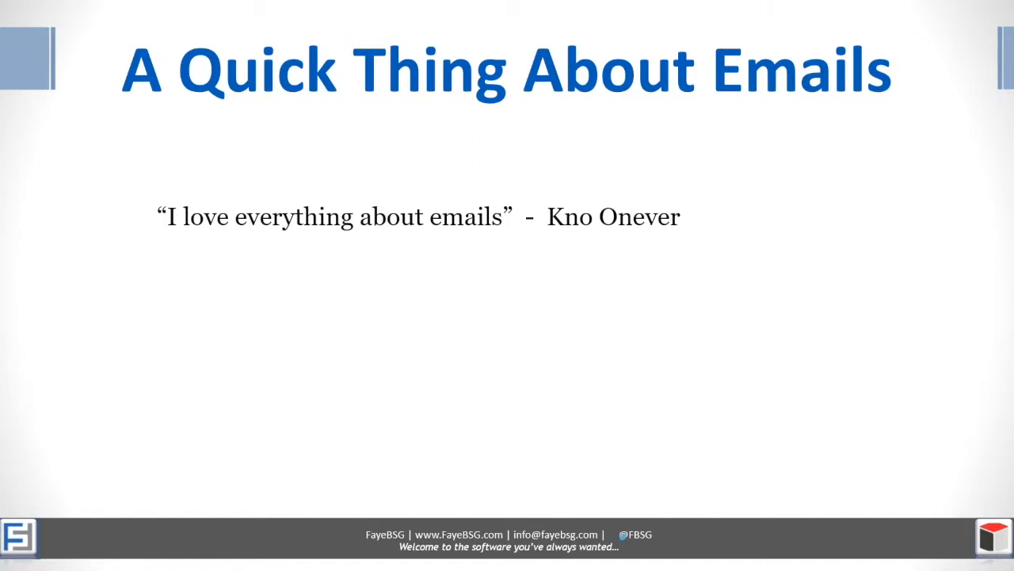
{"action": "key", "text": "Right"}
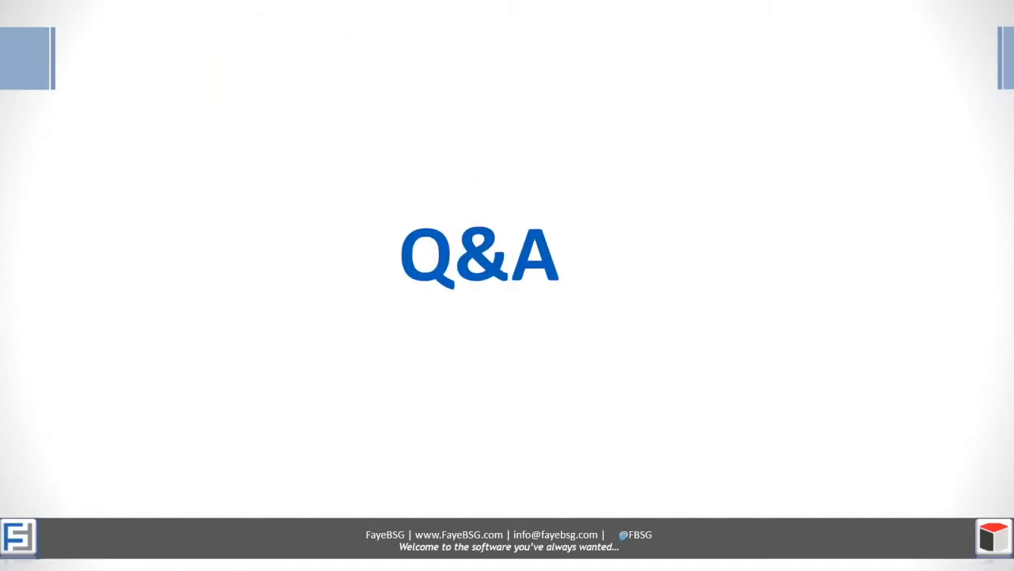
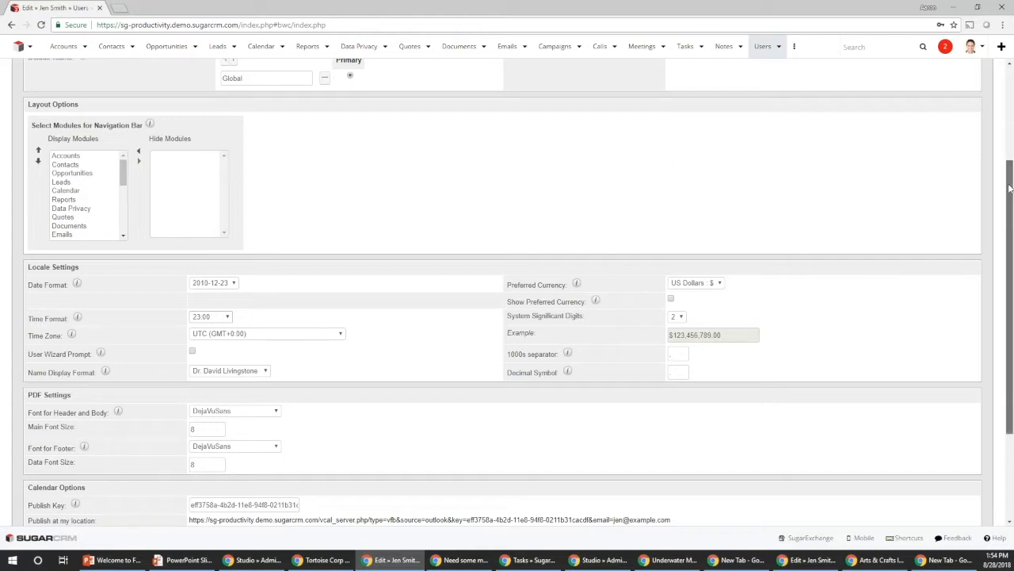
- Close the user's profile edit page and switch to the Tortoise Corp account record
{"action": "scroll", "coordinate": [1010, 188], "scroll_direction": "up", "scroll_amount": 2}
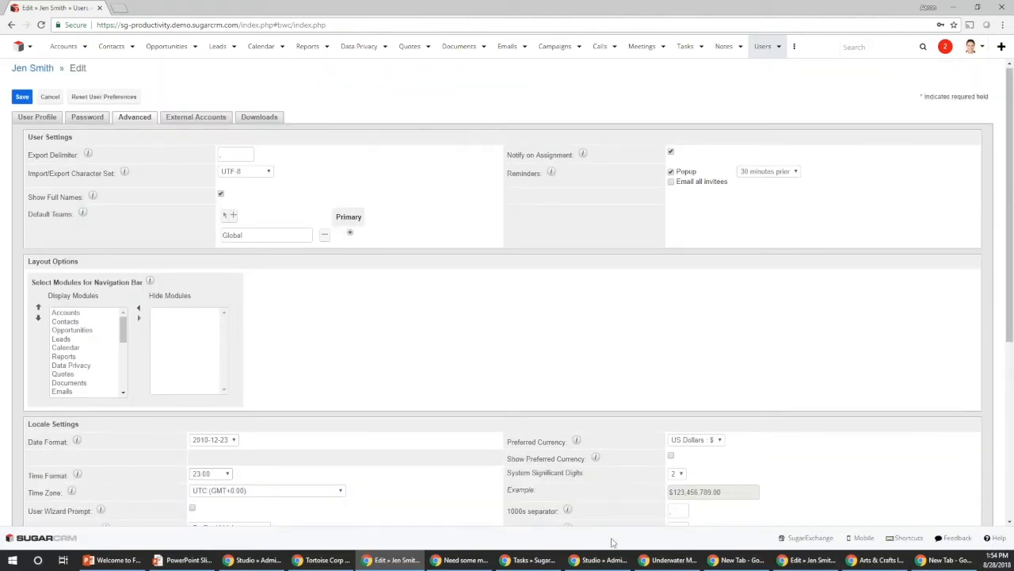
{"action": "left_click", "coordinate": [100, 9]}
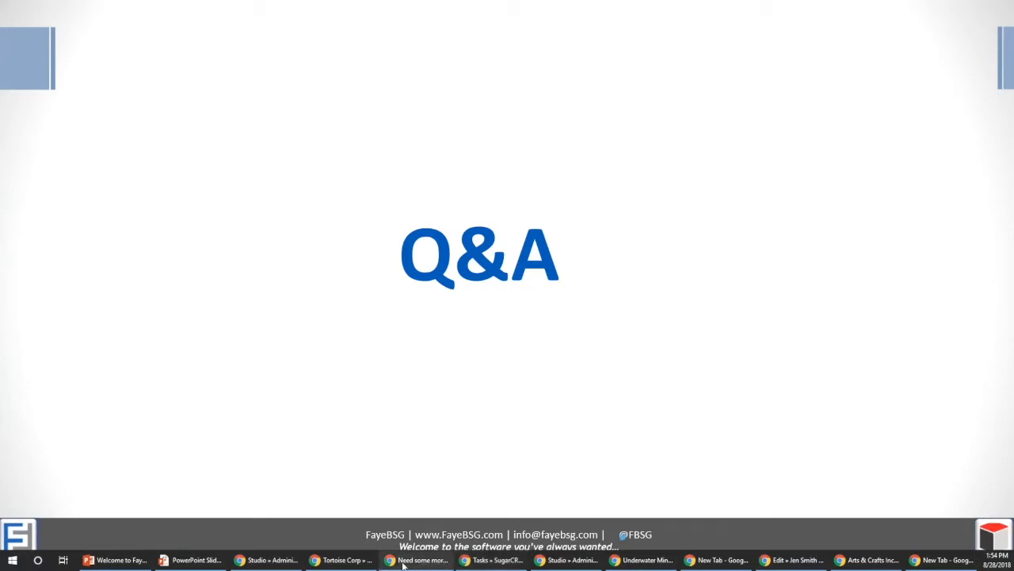
{"action": "left_click", "coordinate": [337, 561]}
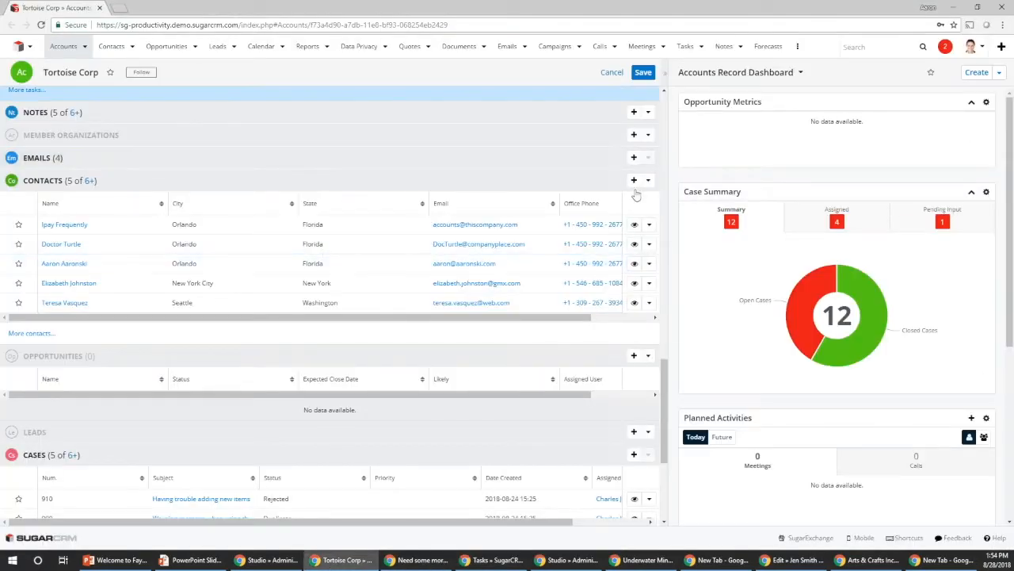
- Collapse the Show More and Hint sections of the Tortoise Corp record, and leave the record's edit mode without saving
{"action": "left_click_drag", "start_coordinate": [666, 372], "coordinate": [666, 100]}
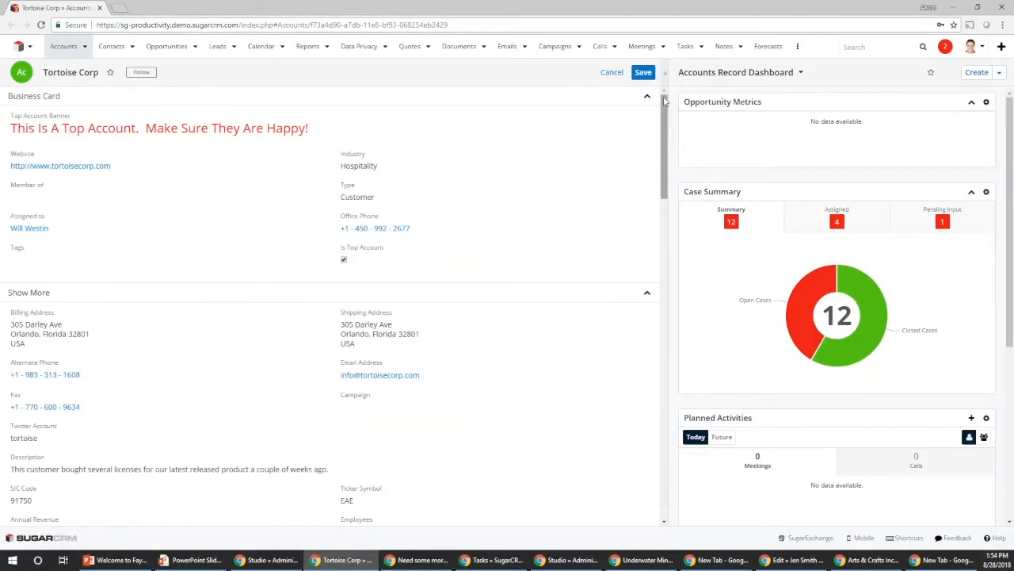
{"action": "left_click", "coordinate": [648, 295]}
{"action": "left_click", "coordinate": [647, 311]}
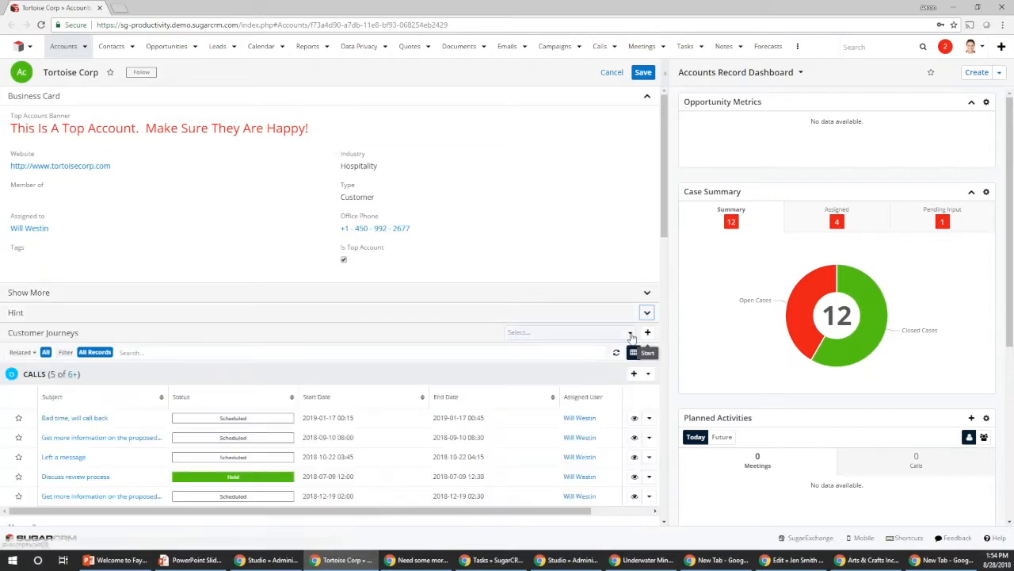
{"action": "scroll", "coordinate": [554, 372], "scroll_direction": "down", "scroll_amount": 3}
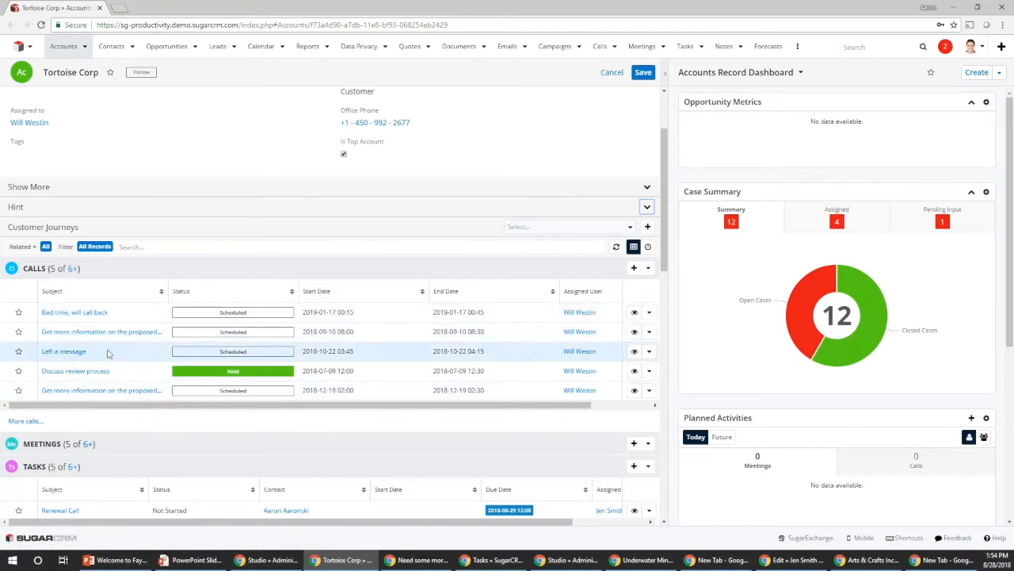
{"action": "scroll", "coordinate": [109, 353], "scroll_direction": "down", "scroll_amount": 1}
{"action": "scroll", "coordinate": [111, 348], "scroll_direction": "down", "scroll_amount": 1}
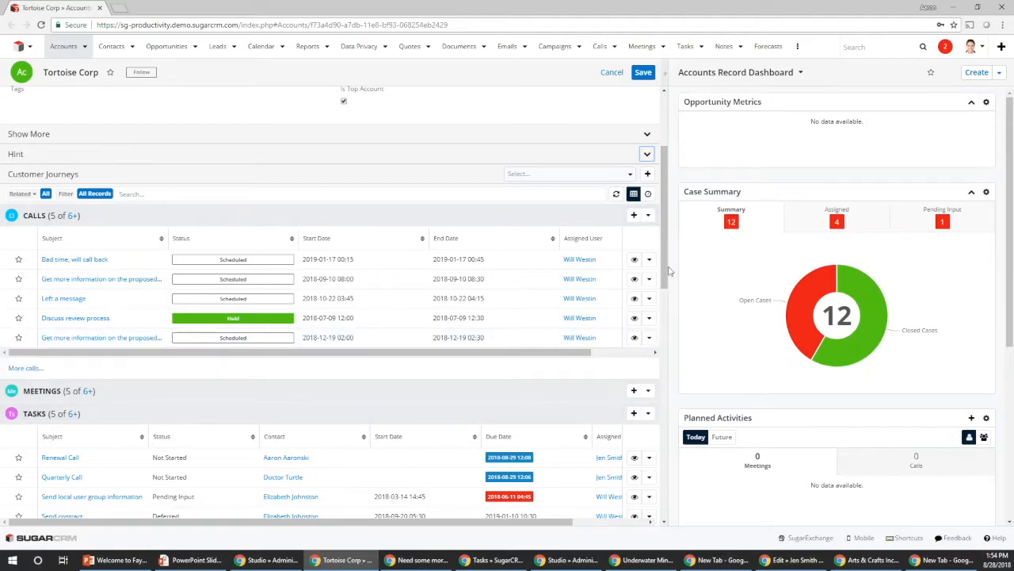
{"action": "left_click_drag", "start_coordinate": [664, 264], "coordinate": [668, 136]}
{"action": "left_click", "coordinate": [610, 73]}
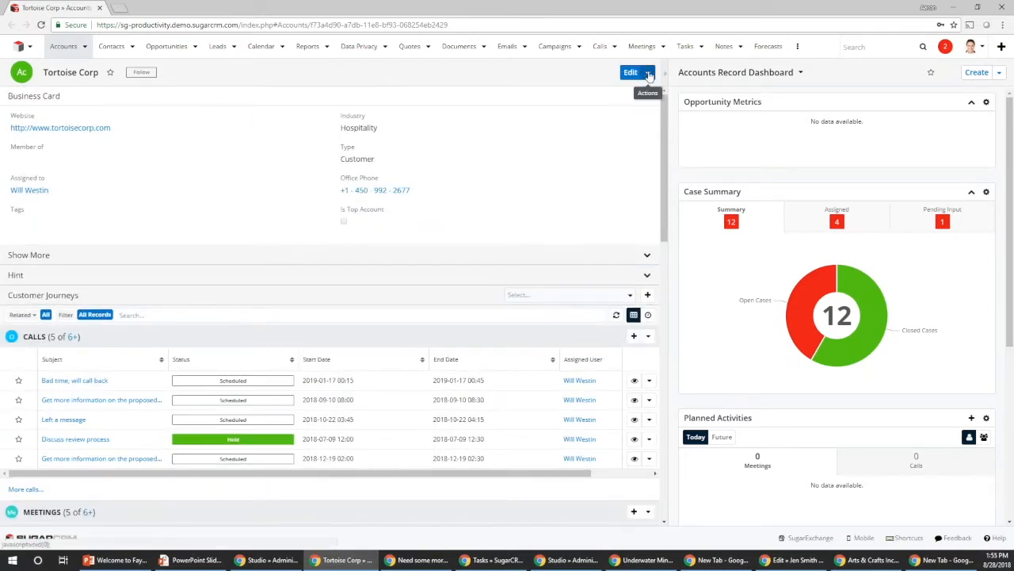
- Examine the Historical Summary of the Tortoise Corp account and close it
{"action": "left_click", "coordinate": [649, 73]}
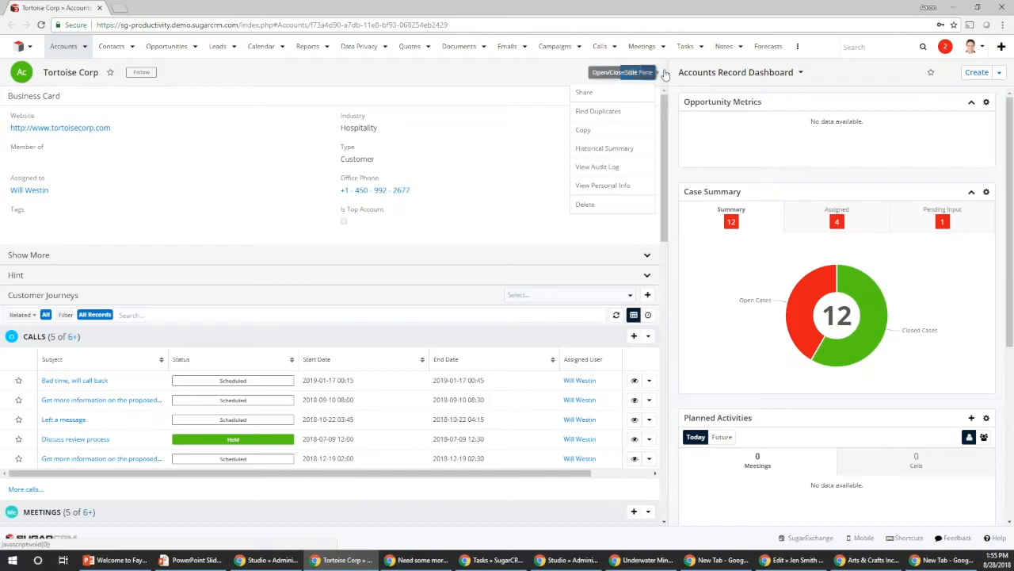
{"action": "left_click", "coordinate": [622, 150]}
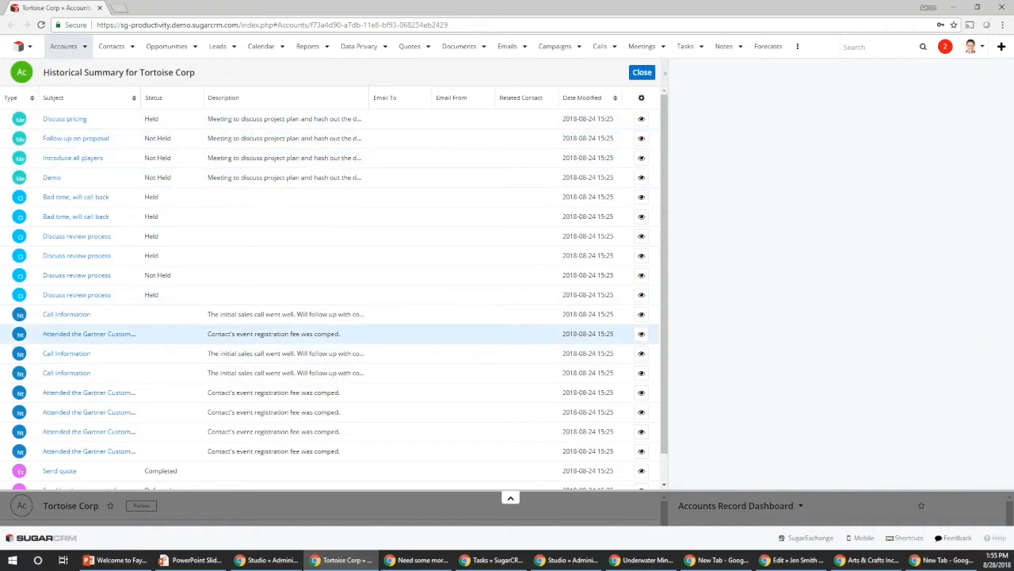
{"action": "scroll", "coordinate": [275, 412], "scroll_direction": "down", "scroll_amount": 1}
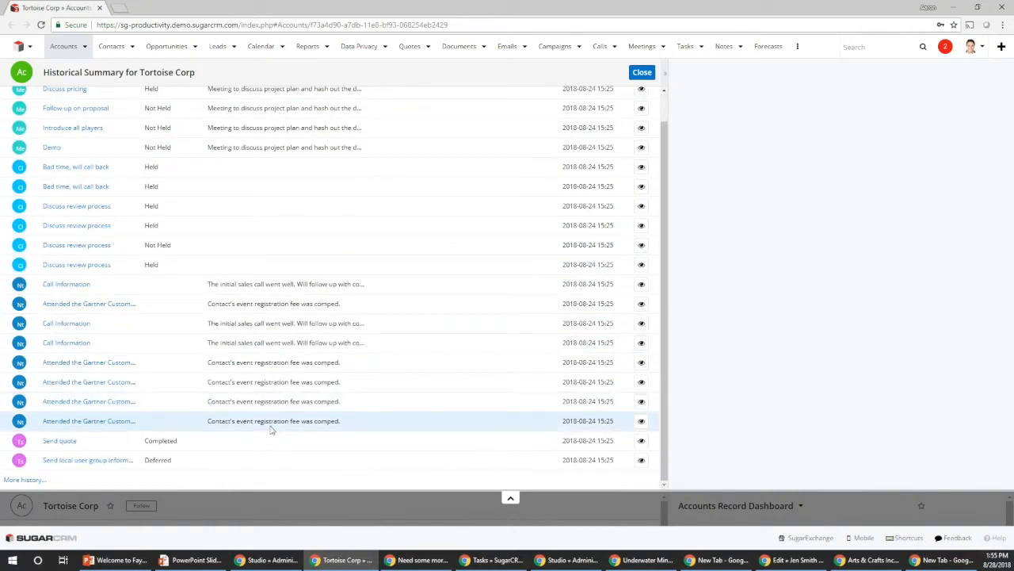
{"action": "scroll", "coordinate": [277, 380], "scroll_direction": "up", "scroll_amount": 1}
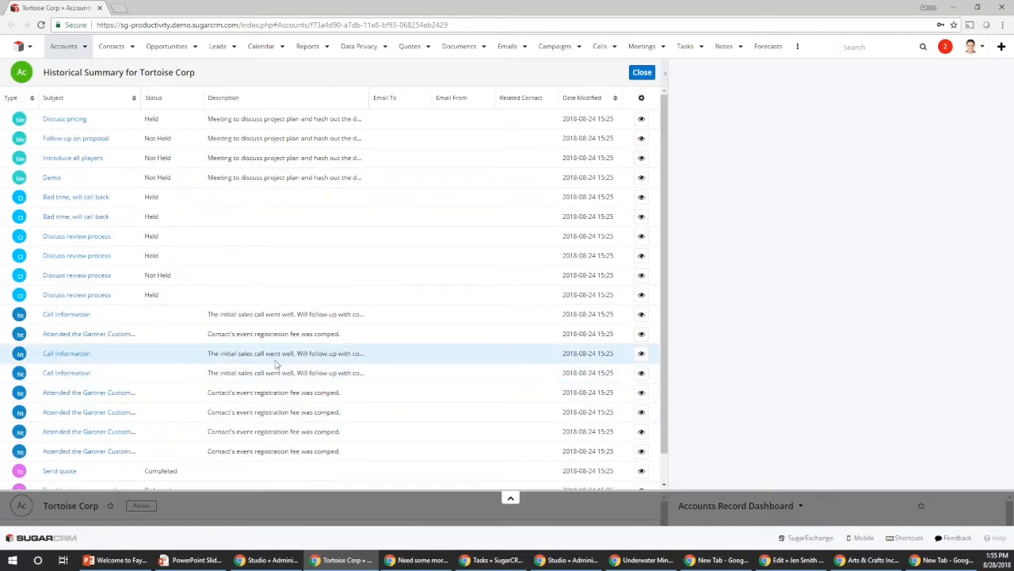
{"action": "left_click", "coordinate": [510, 498]}
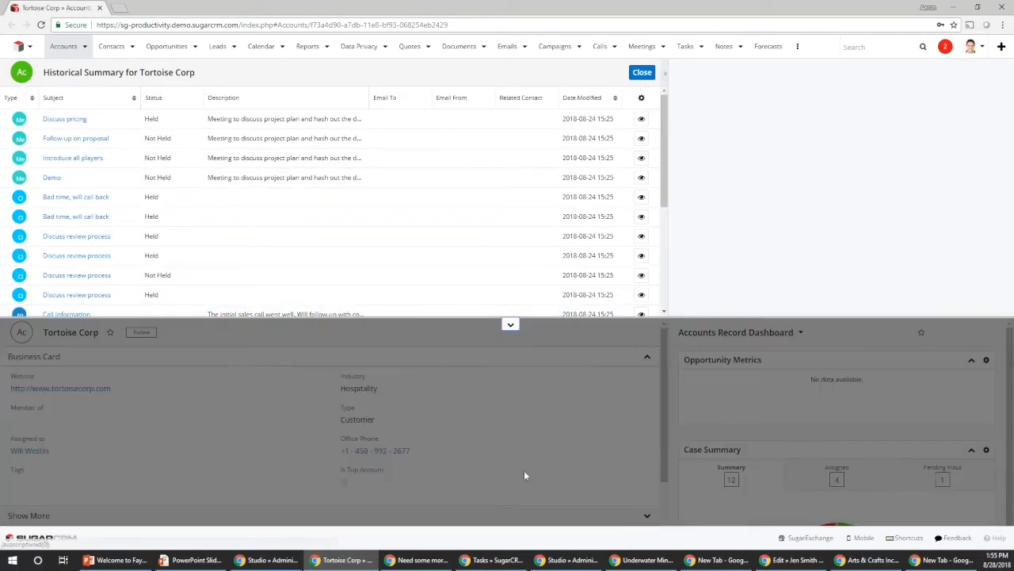
{"action": "left_click", "coordinate": [641, 72]}
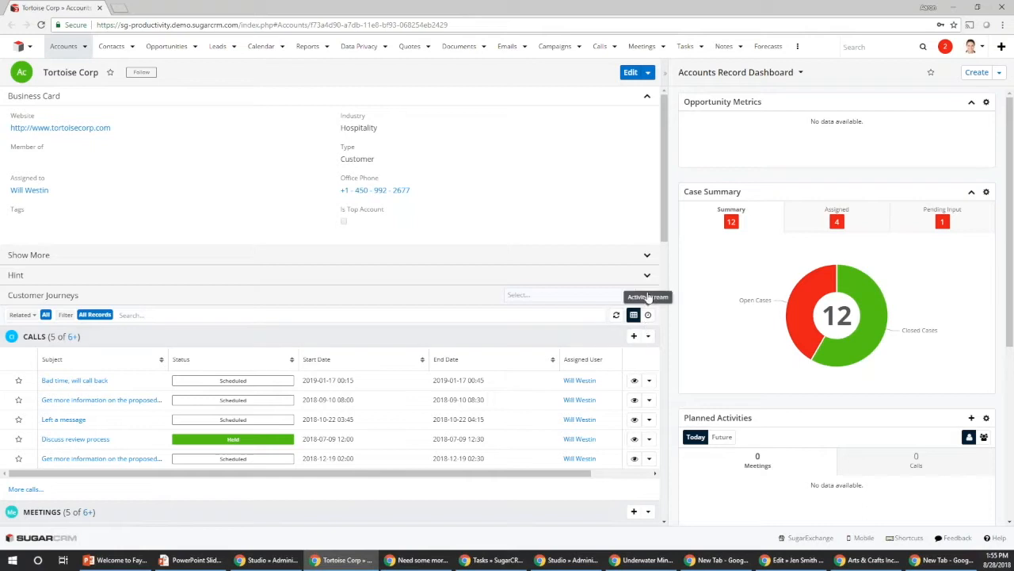
- View the related-module choices and the search filter above the Tortoise Corp related lists
{"action": "left_click_drag", "start_coordinate": [665, 229], "coordinate": [654, 258]}
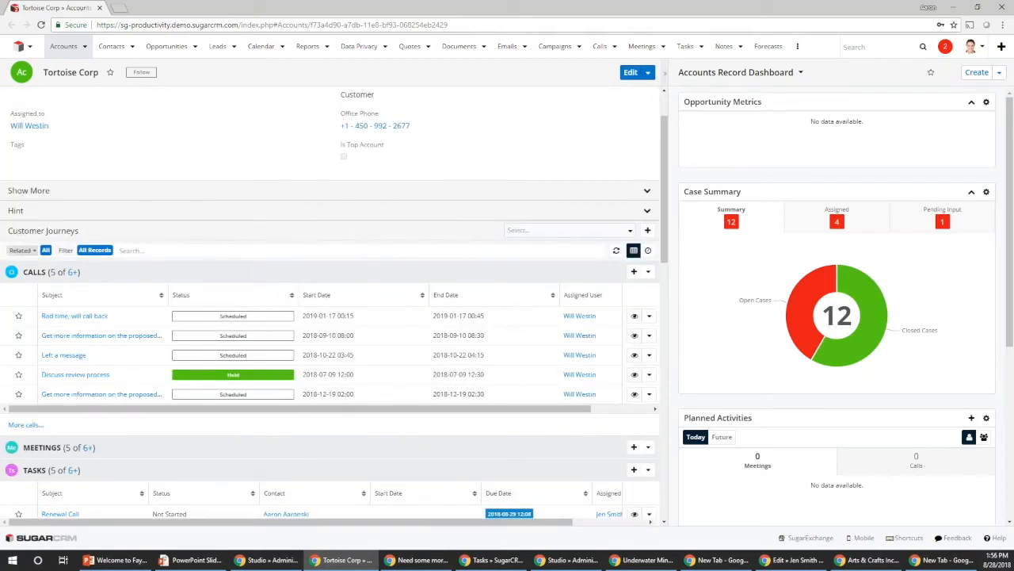
{"action": "left_click", "coordinate": [23, 251]}
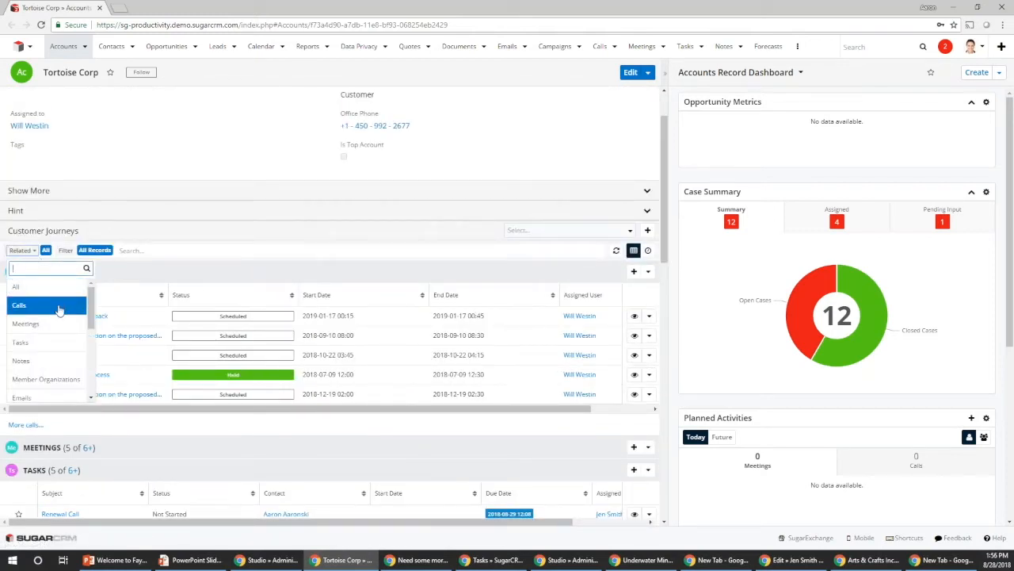
{"action": "left_click_drag", "start_coordinate": [91, 309], "coordinate": [61, 252]}
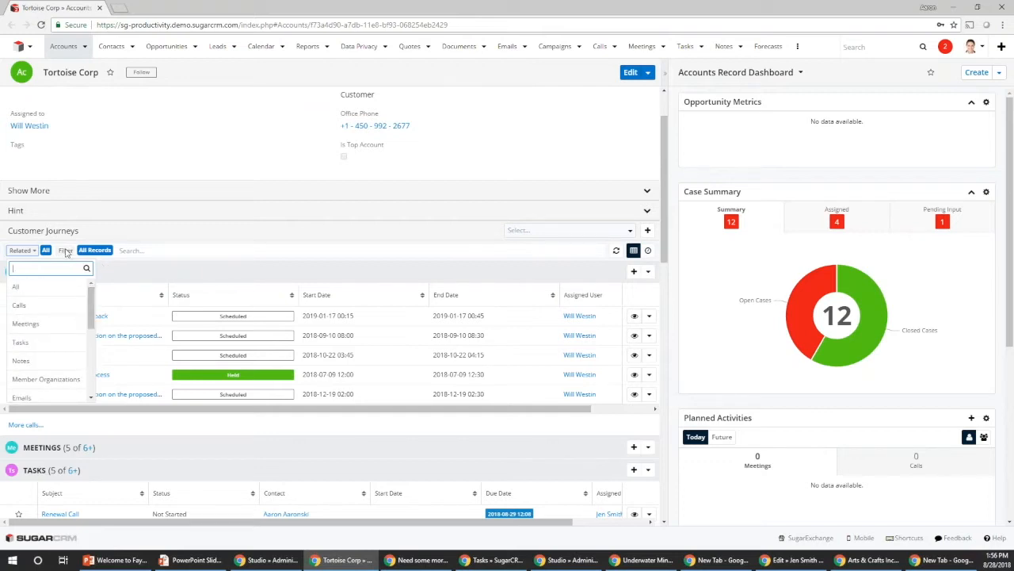
{"action": "left_click", "coordinate": [147, 252]}
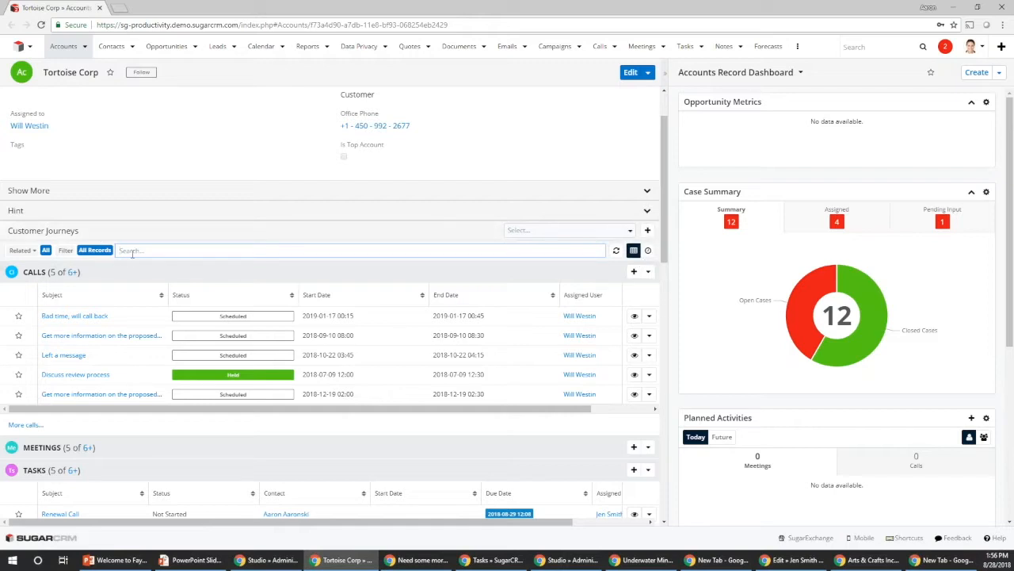
{"action": "left_click", "coordinate": [83, 250]}
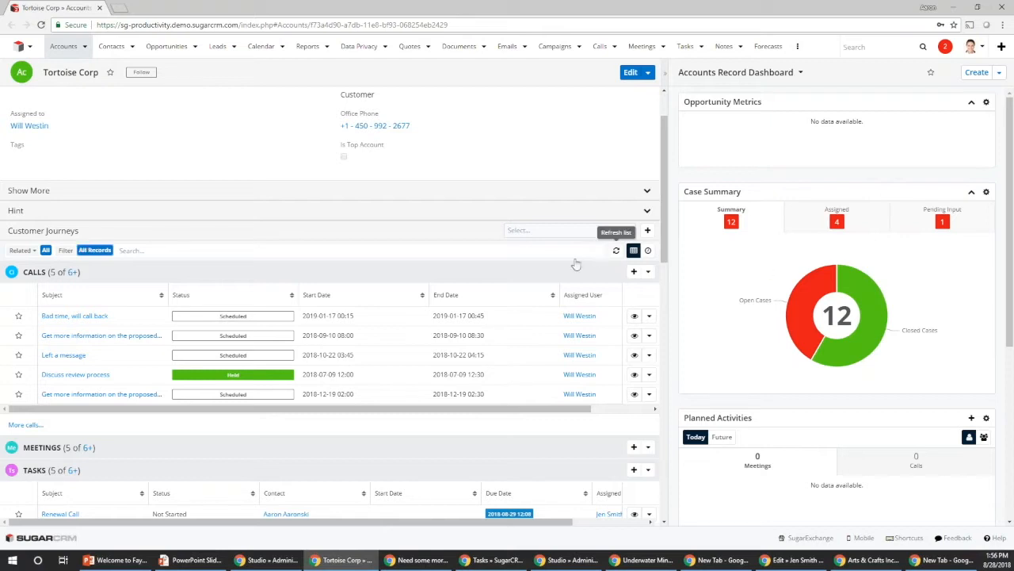
- View the dashboards available for the Tortoise Corp account record
{"action": "left_click", "coordinate": [800, 73]}
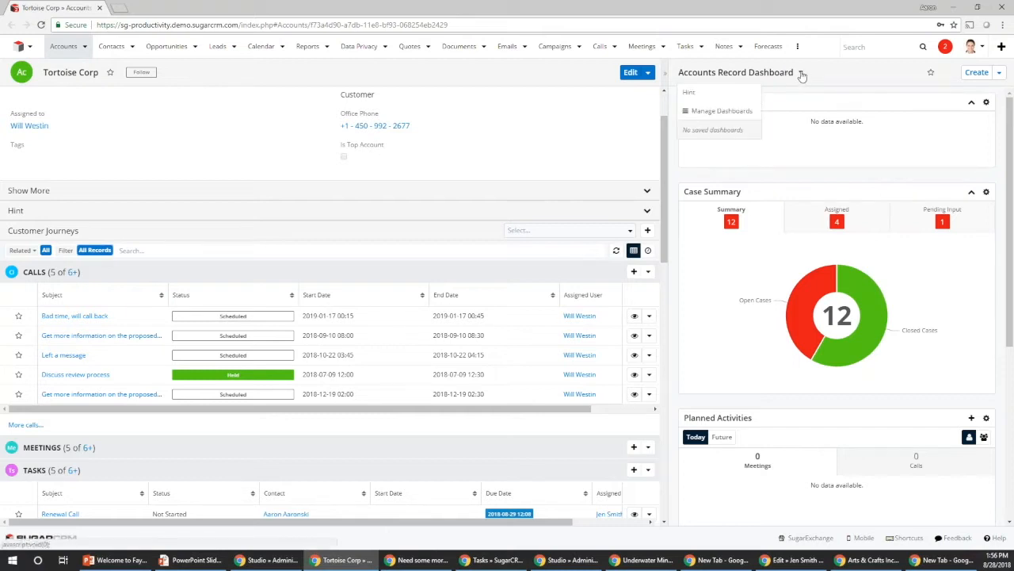
{"action": "left_click", "coordinate": [829, 73]}
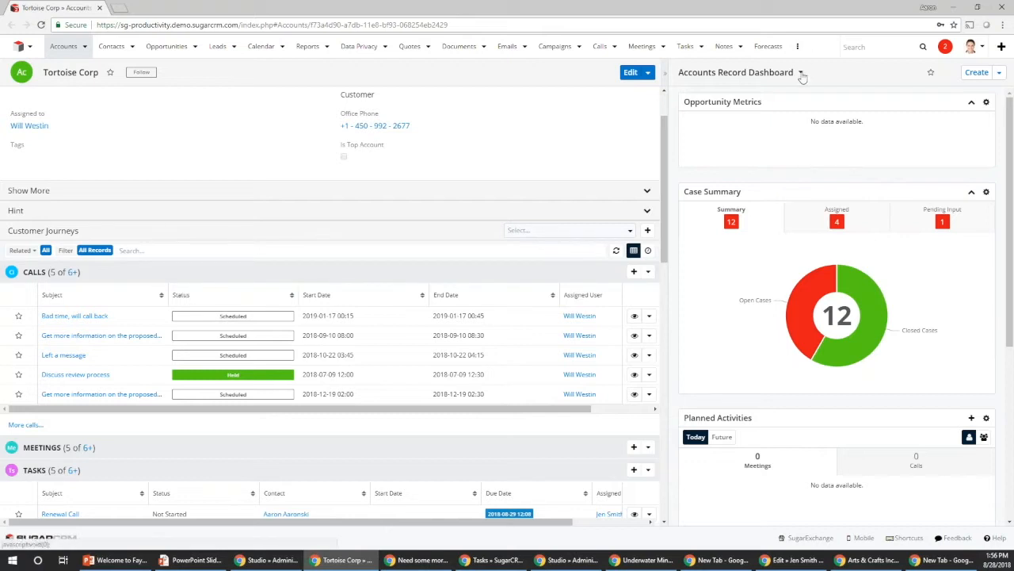
{"action": "left_click_drag", "start_coordinate": [664, 142], "coordinate": [664, 121]}
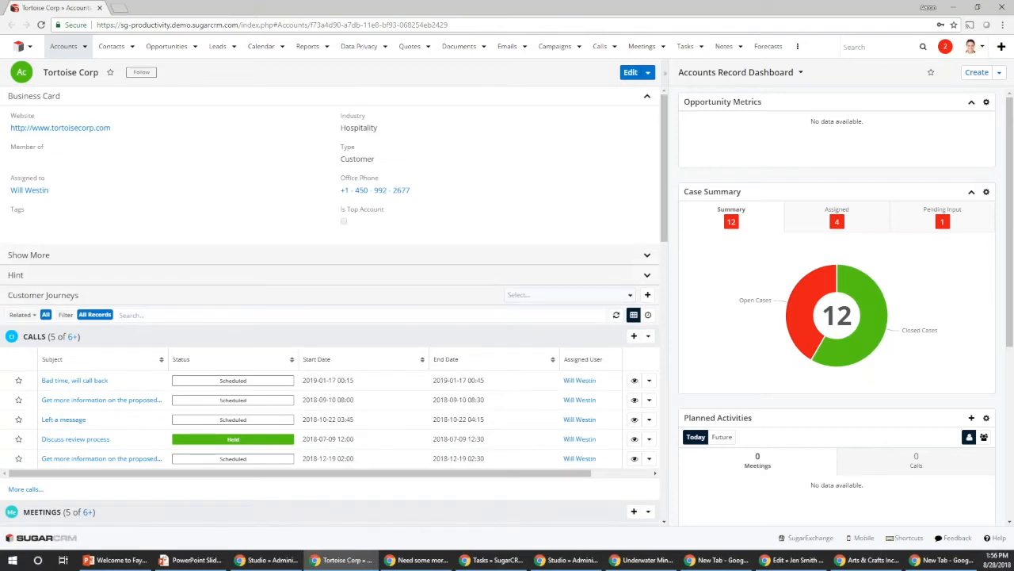
{"action": "left_click", "coordinate": [802, 74]}
{"action": "left_click", "coordinate": [802, 74]}
- Start a new account record dashboard with a one-column row holding a List View dashlet
{"action": "left_click", "coordinate": [979, 73]}
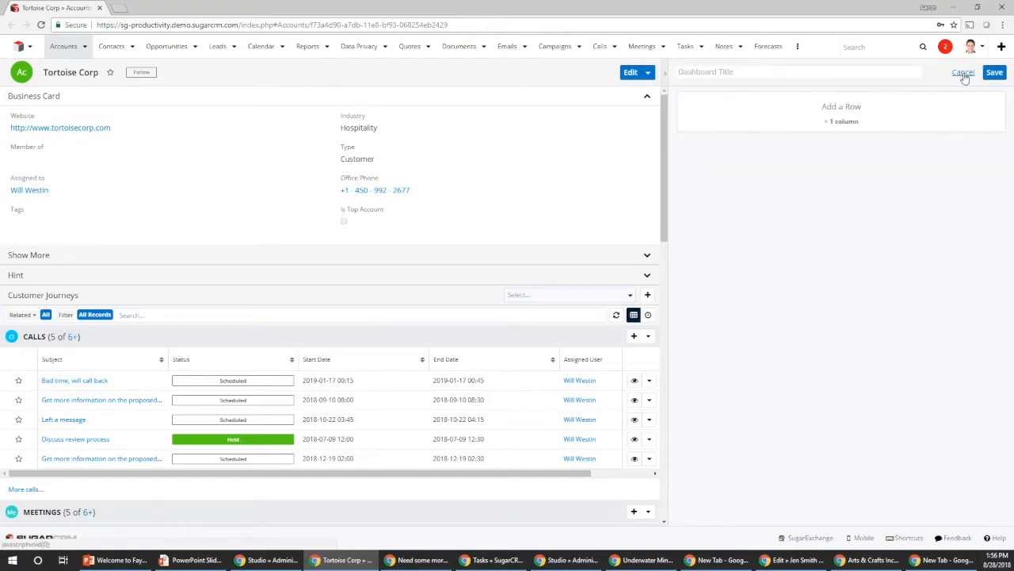
{"action": "left_click", "coordinate": [843, 110]}
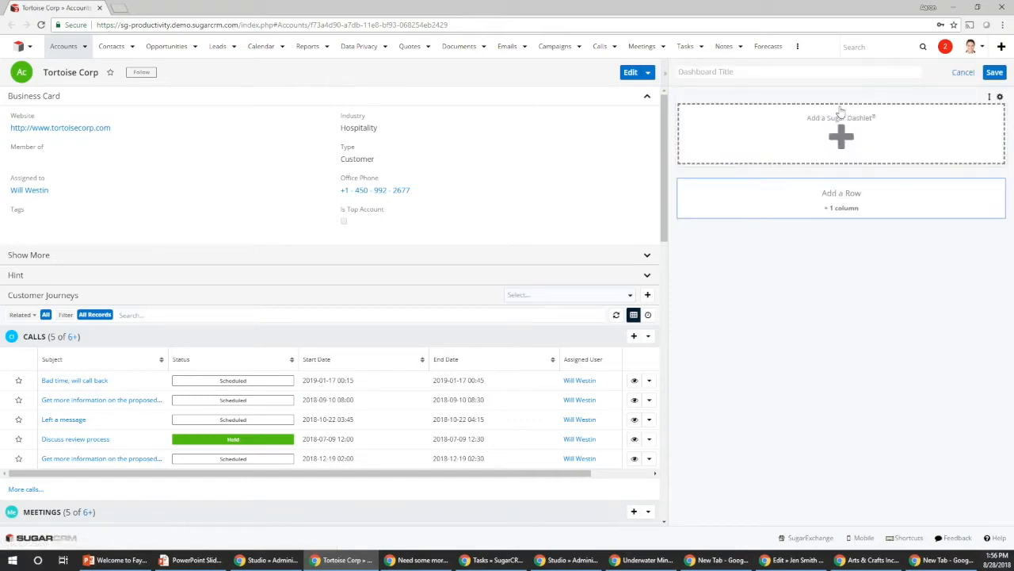
{"action": "left_click", "coordinate": [842, 139]}
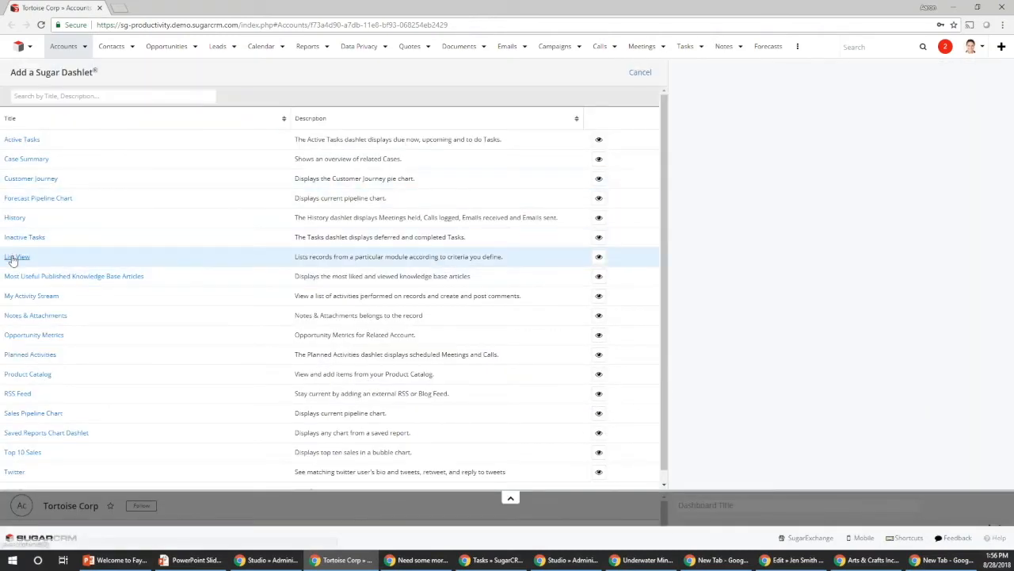
{"action": "left_click", "coordinate": [14, 258]}
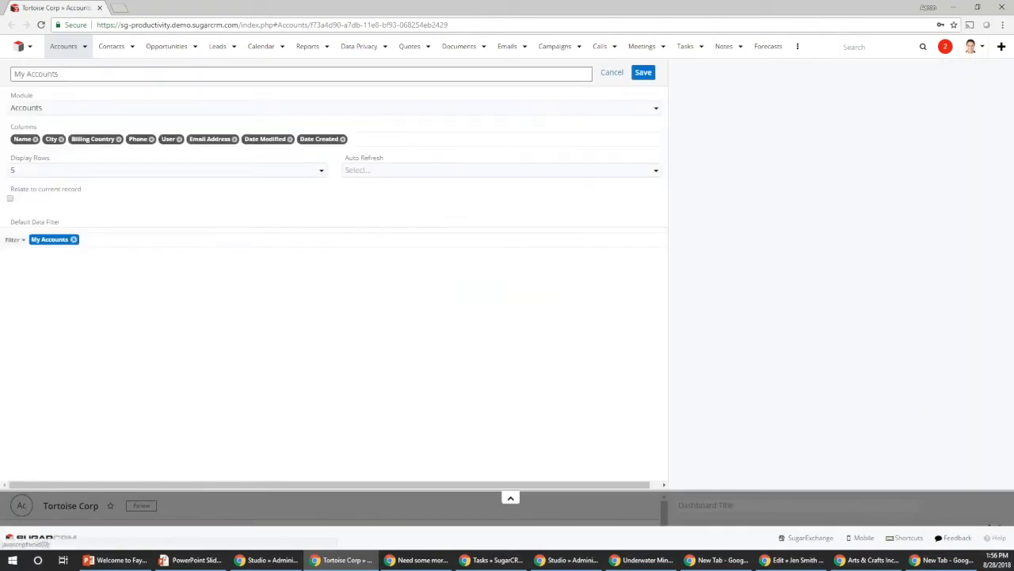
- Set the List View dashlet's module to Calls, and change it to Contacts
{"action": "left_click", "coordinate": [106, 109]}
{"action": "left_click", "coordinate": [58, 179]}
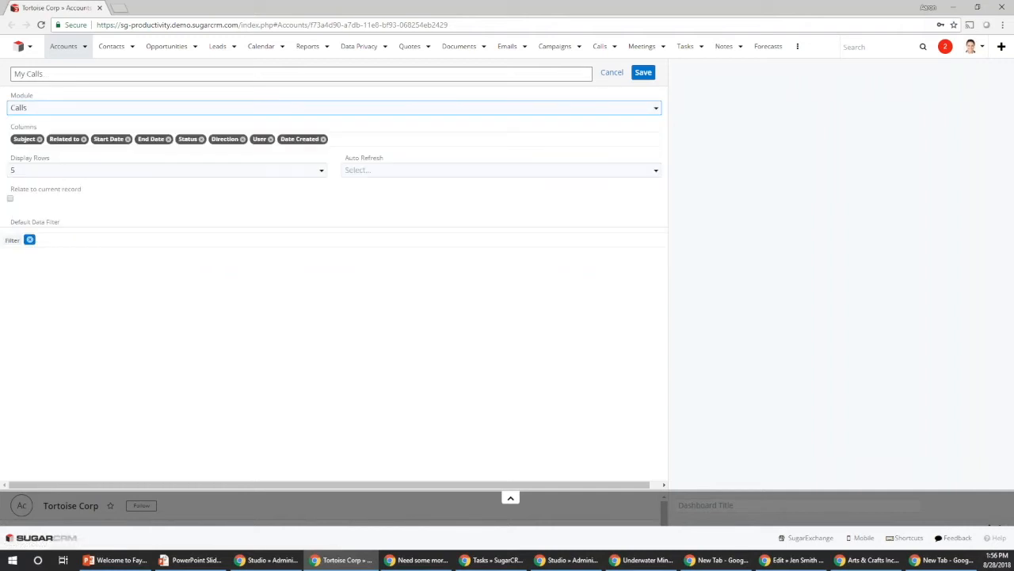
{"action": "left_click", "coordinate": [47, 109]}
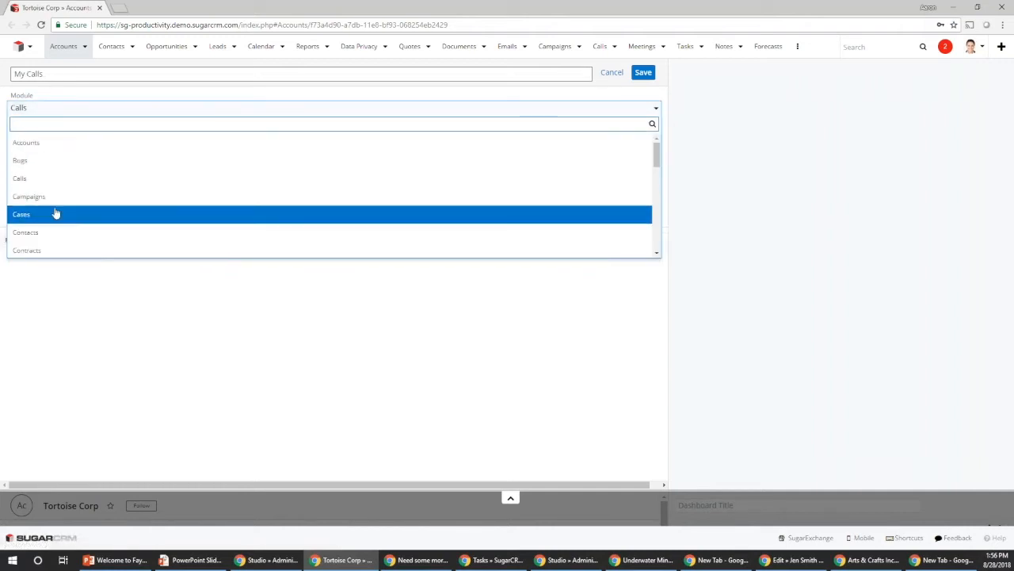
{"action": "left_click", "coordinate": [53, 234]}
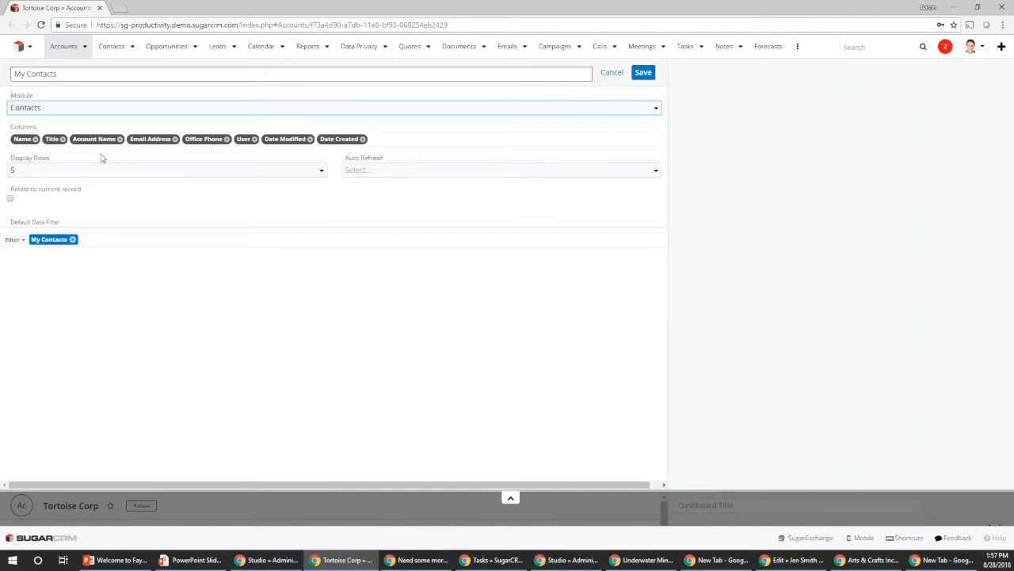
- Start a new default data filter for the Contacts list and examine the fields it can filter on
{"action": "left_click", "coordinate": [15, 239]}
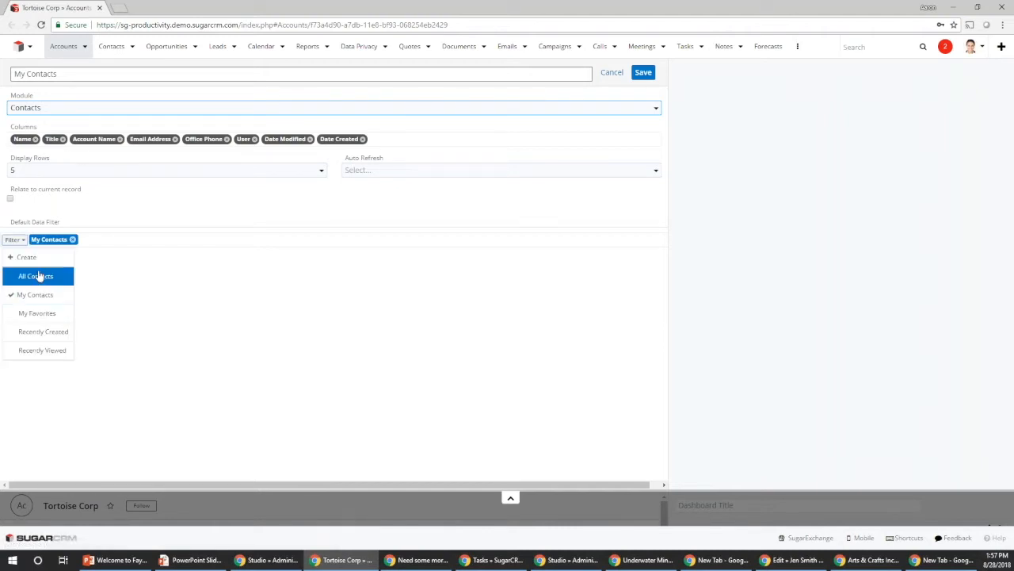
{"action": "left_click", "coordinate": [69, 259]}
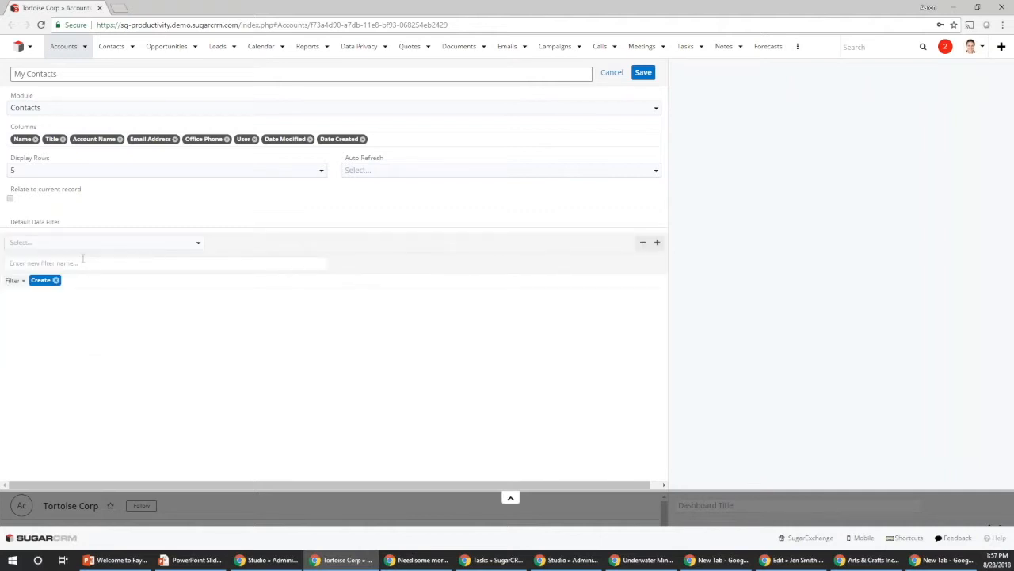
{"action": "left_click", "coordinate": [79, 243]}
{"action": "scroll", "coordinate": [61, 363], "scroll_direction": "down", "scroll_amount": 1}
{"action": "scroll", "coordinate": [61, 363], "scroll_direction": "down", "scroll_amount": 3}
{"action": "scroll", "coordinate": [68, 370], "scroll_direction": "up", "scroll_amount": 3}
{"action": "scroll", "coordinate": [67, 370], "scroll_direction": "up", "scroll_amount": 3}
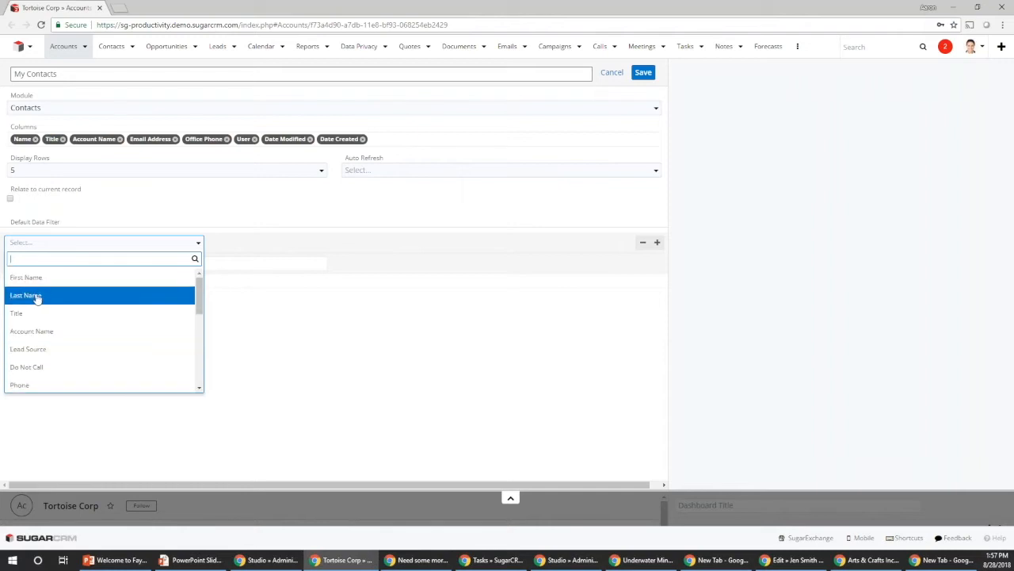
{"action": "left_click", "coordinate": [268, 323]}
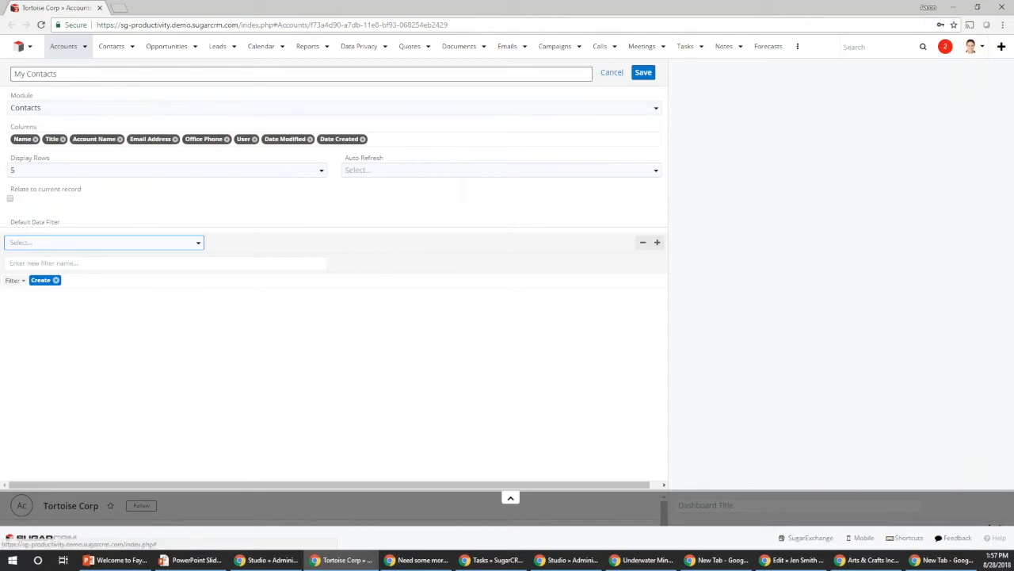
- Switch the List View dashlet's module from Contacts to Calls
{"action": "left_click", "coordinate": [394, 109]}
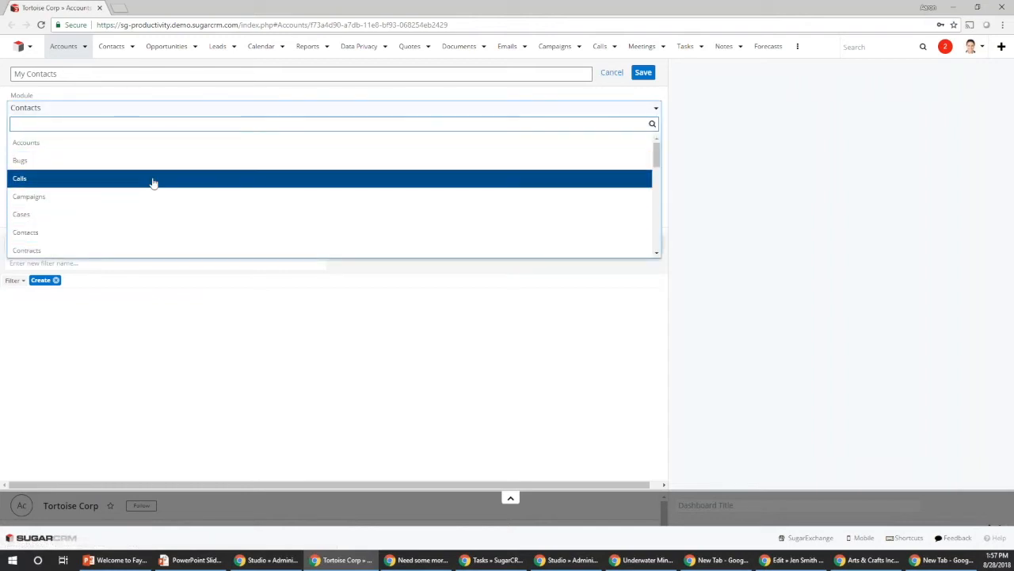
{"action": "left_click", "coordinate": [152, 179]}
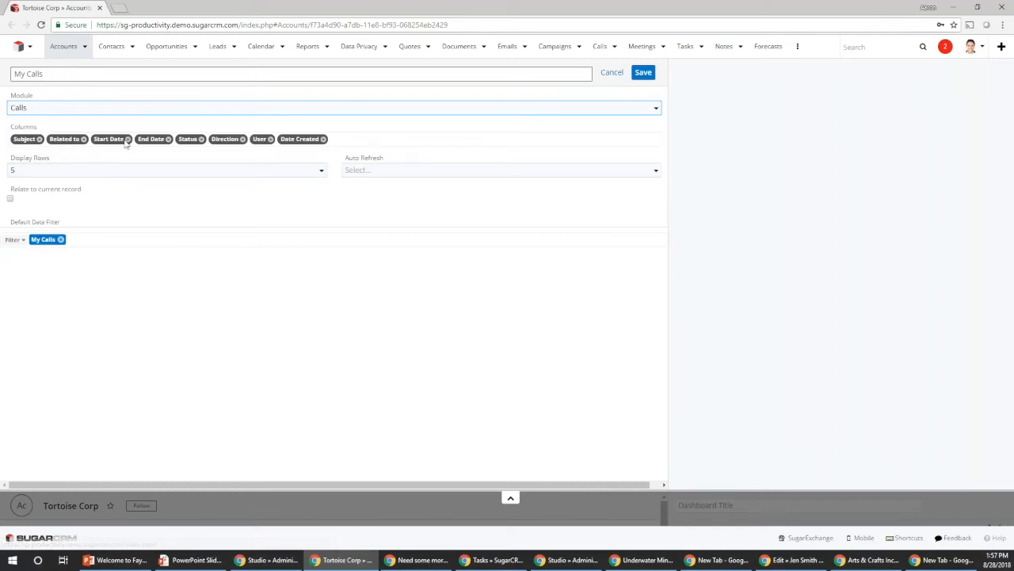
- Remove the End Date, User and Date Created columns from the Calls list dashlet and relate it to the current record
{"action": "left_click", "coordinate": [168, 139]}
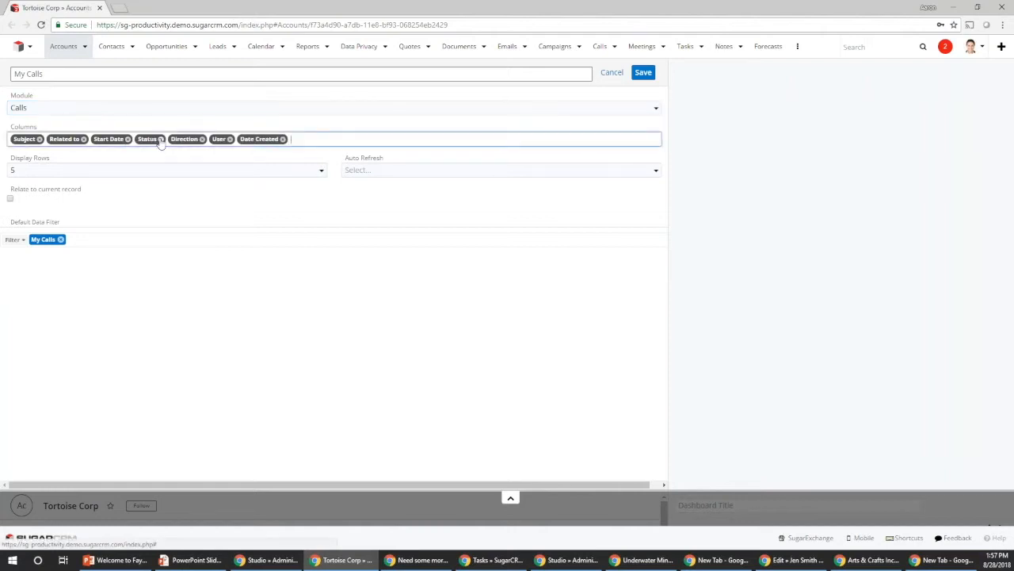
{"action": "left_click", "coordinate": [229, 140]}
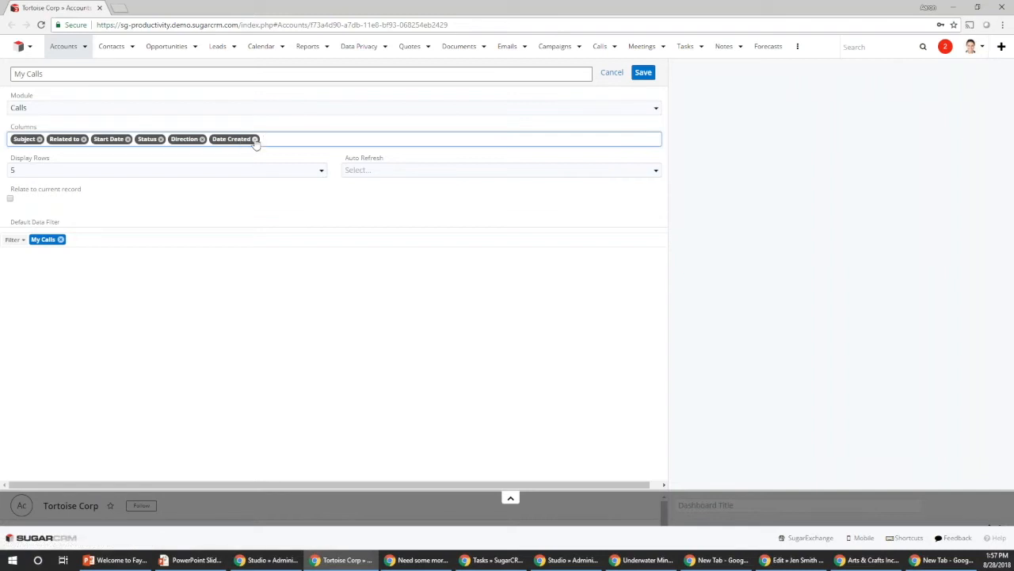
{"action": "left_click", "coordinate": [253, 140]}
{"action": "left_click_drag", "start_coordinate": [10, 189], "coordinate": [85, 190]}
{"action": "left_click", "coordinate": [9, 199]}
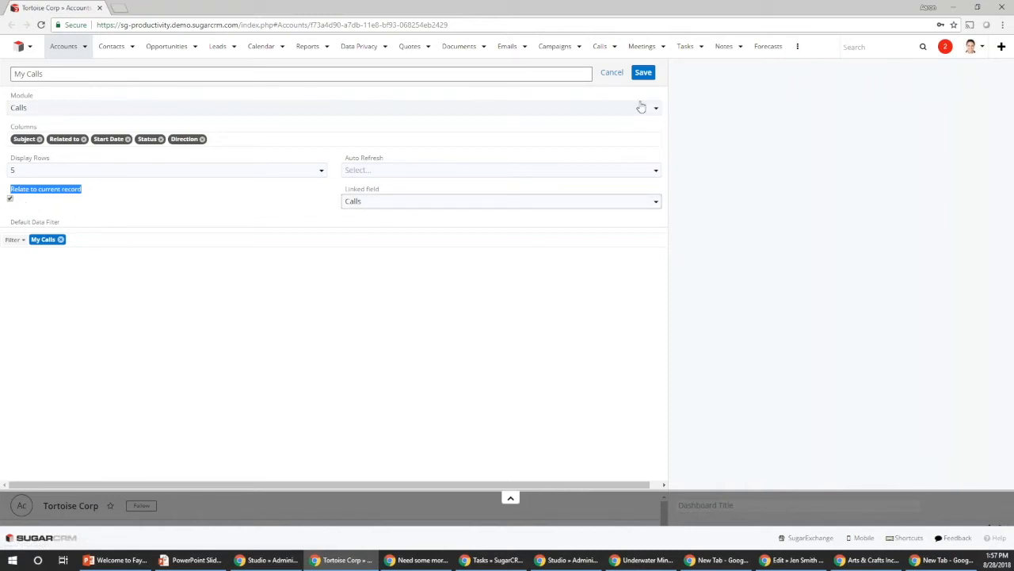
- Create a default data filter for Start Date in the next 7 days and save the My Calls dashlet
{"action": "left_click", "coordinate": [21, 241]}
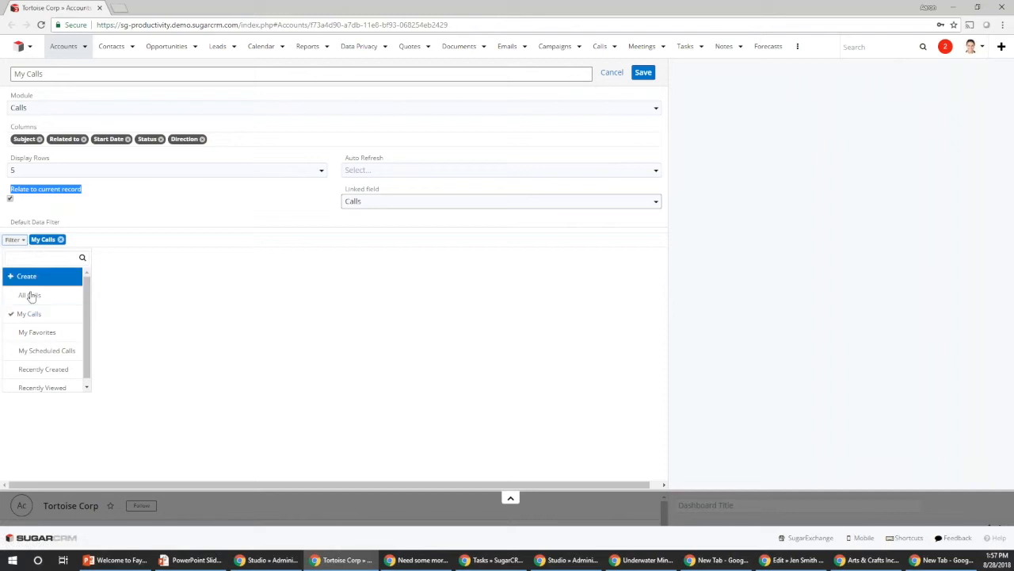
{"action": "left_click", "coordinate": [31, 276]}
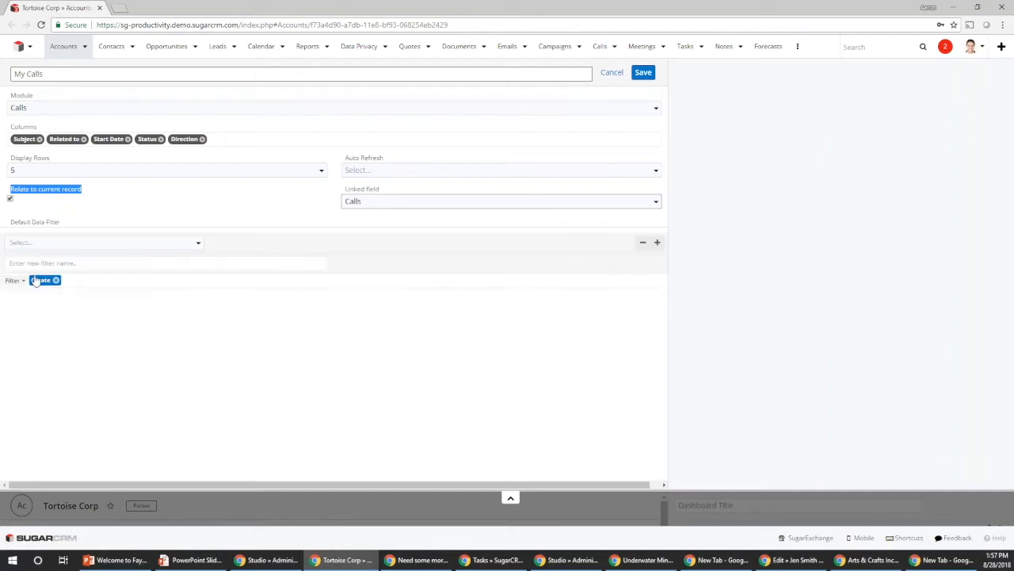
{"action": "left_click", "coordinate": [92, 247]}
{"action": "left_click", "coordinate": [80, 317]}
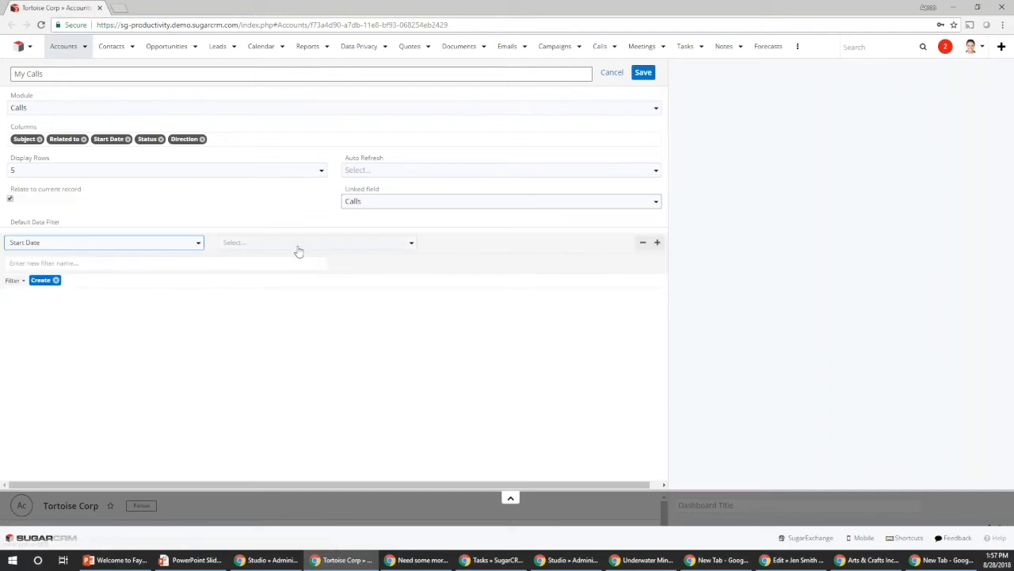
{"action": "left_click", "coordinate": [296, 247]}
{"action": "scroll", "coordinate": [258, 363], "scroll_direction": "down", "scroll_amount": 1}
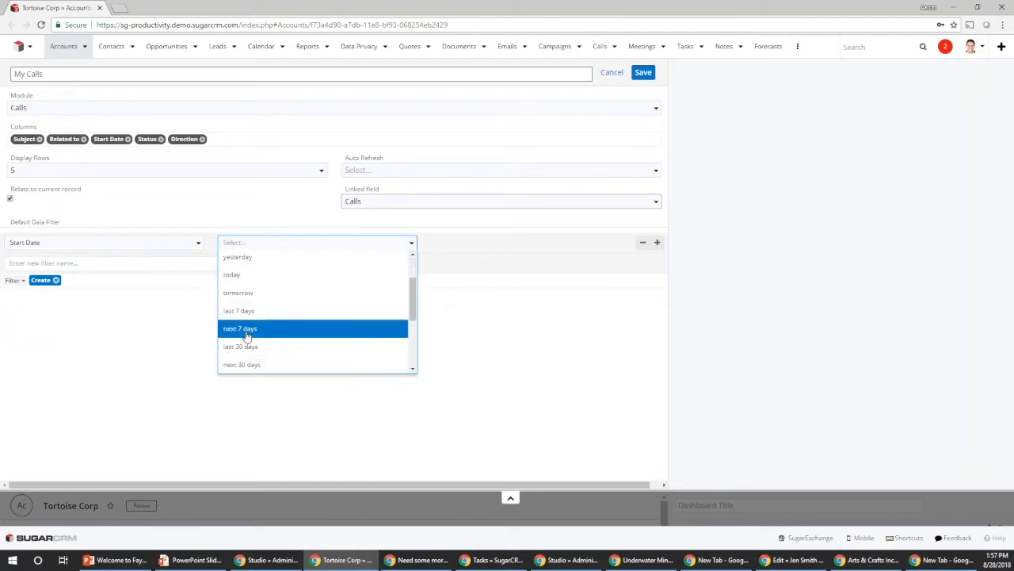
{"action": "left_click", "coordinate": [252, 329]}
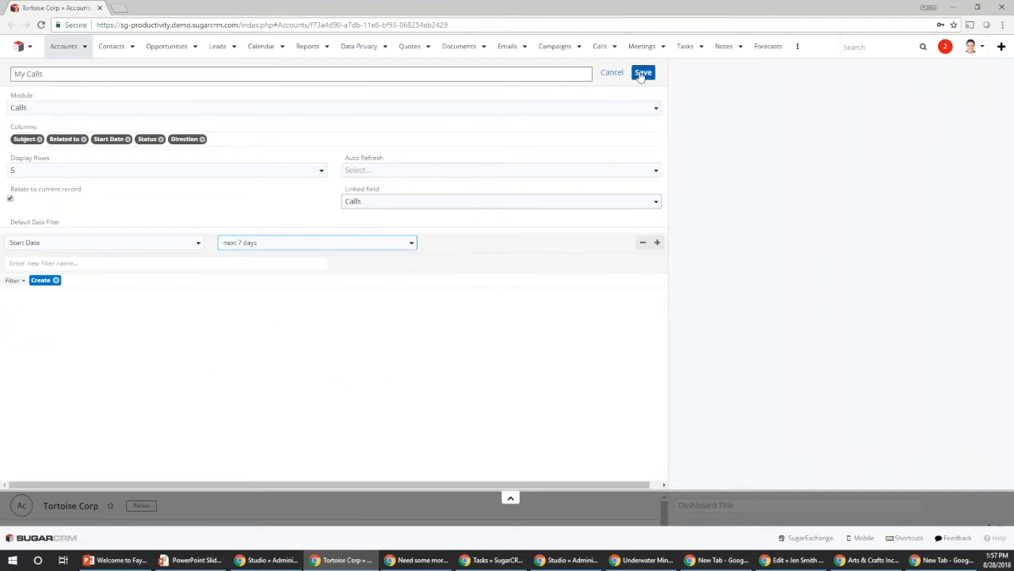
{"action": "left_click", "coordinate": [642, 74]}
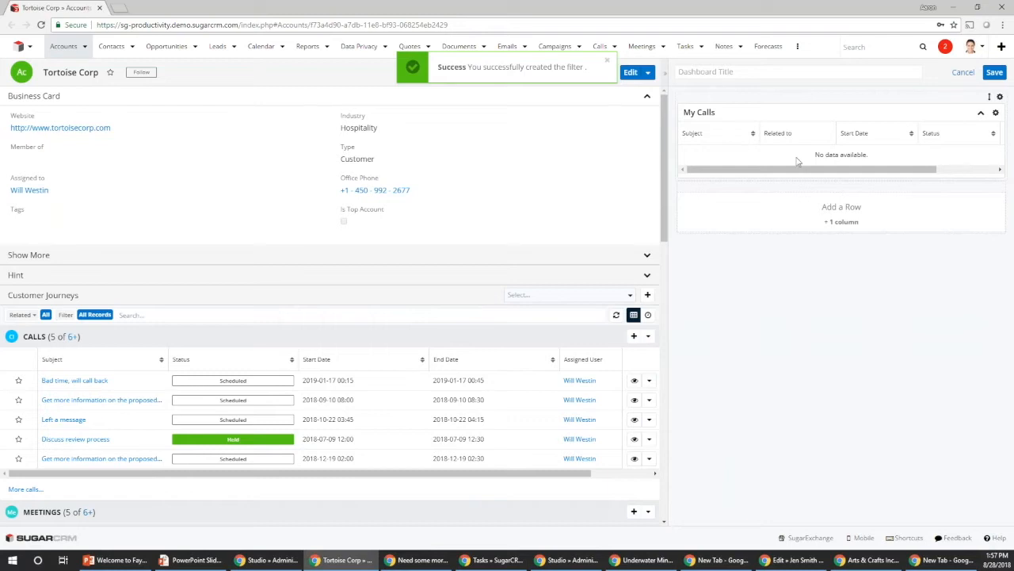
- Title the new dashboard "call dahslet" and save it
{"action": "left_click", "coordinate": [995, 72]}
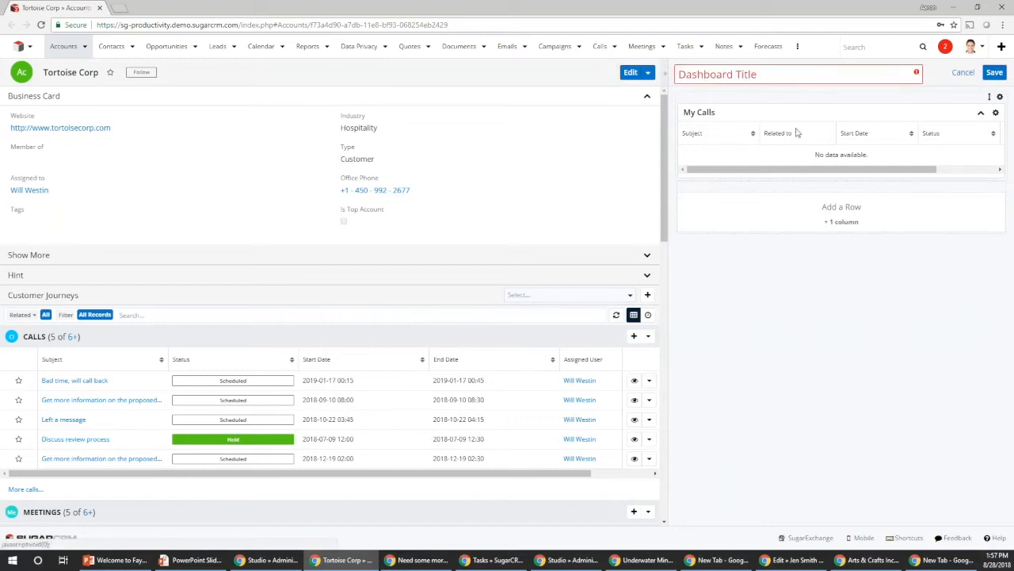
{"action": "left_click", "coordinate": [802, 71]}
{"action": "type", "text": "ca"}
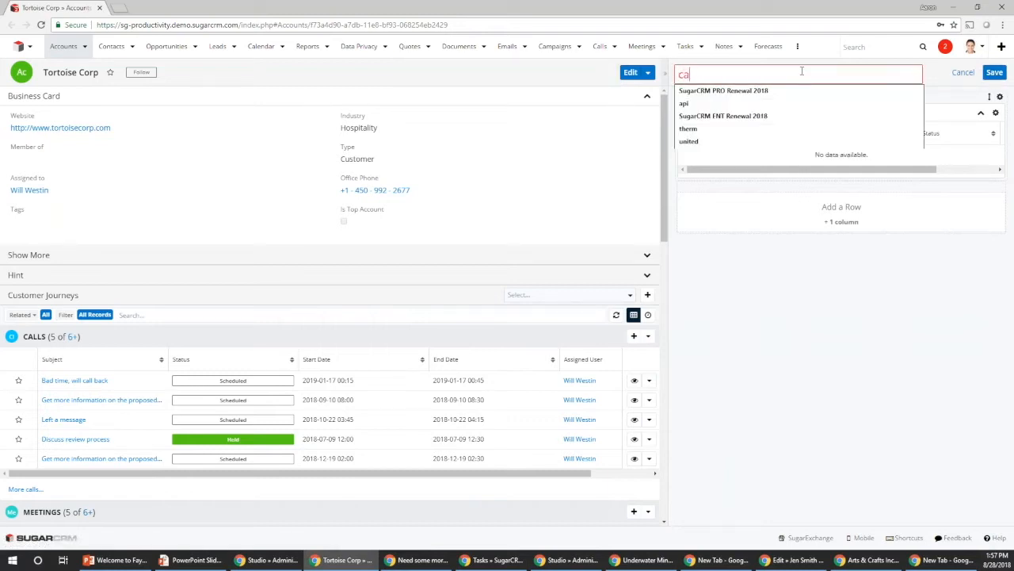
{"action": "type", "text": "ll dahslet"}
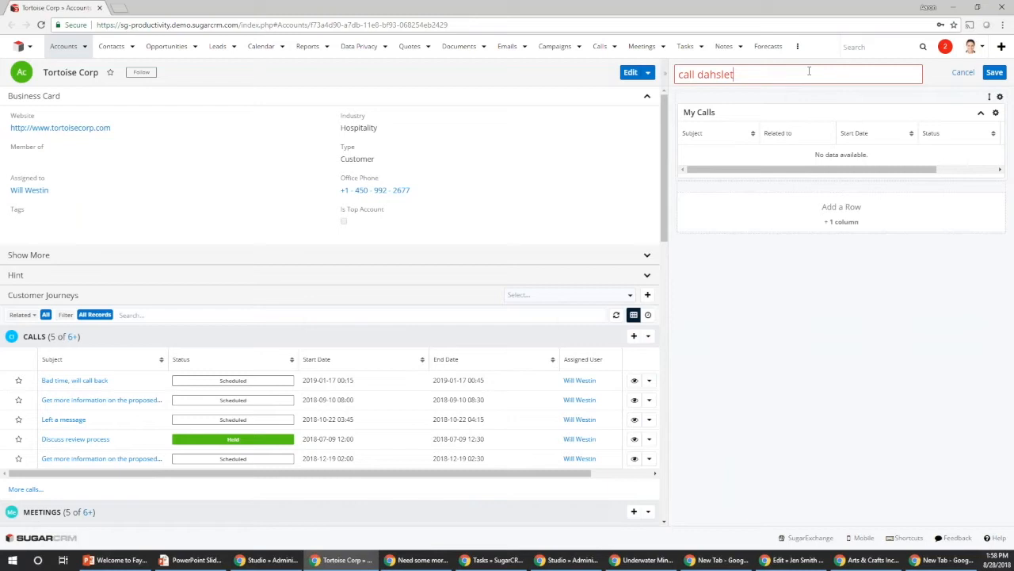
{"action": "left_click", "coordinate": [994, 72]}
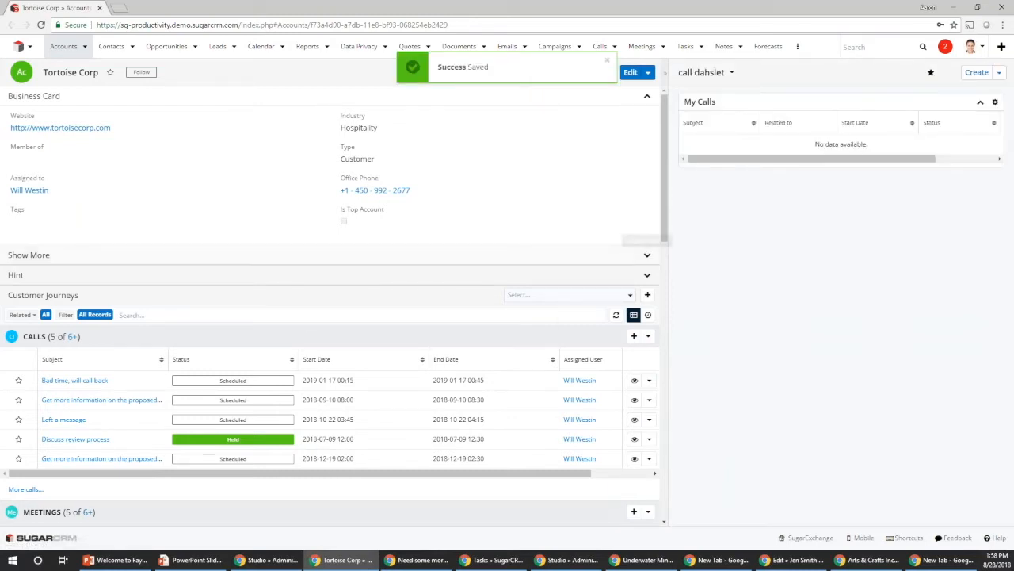
- Move the Meetings related list above Calls and expand the account's Show More section
{"action": "left_click_drag", "start_coordinate": [327, 511], "coordinate": [346, 345]}
{"action": "left_click", "coordinate": [647, 238]}
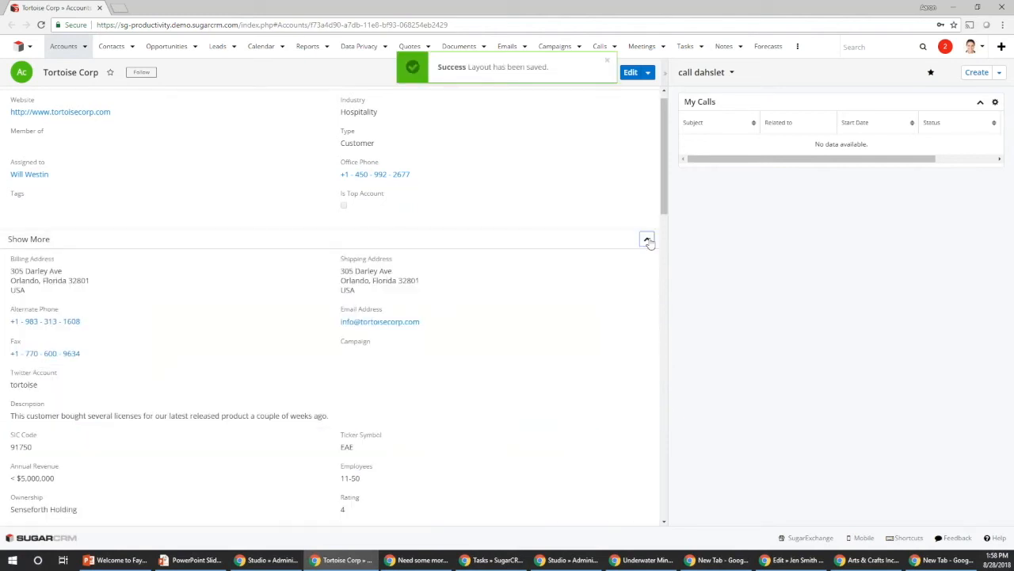
{"action": "left_click", "coordinate": [607, 60]}
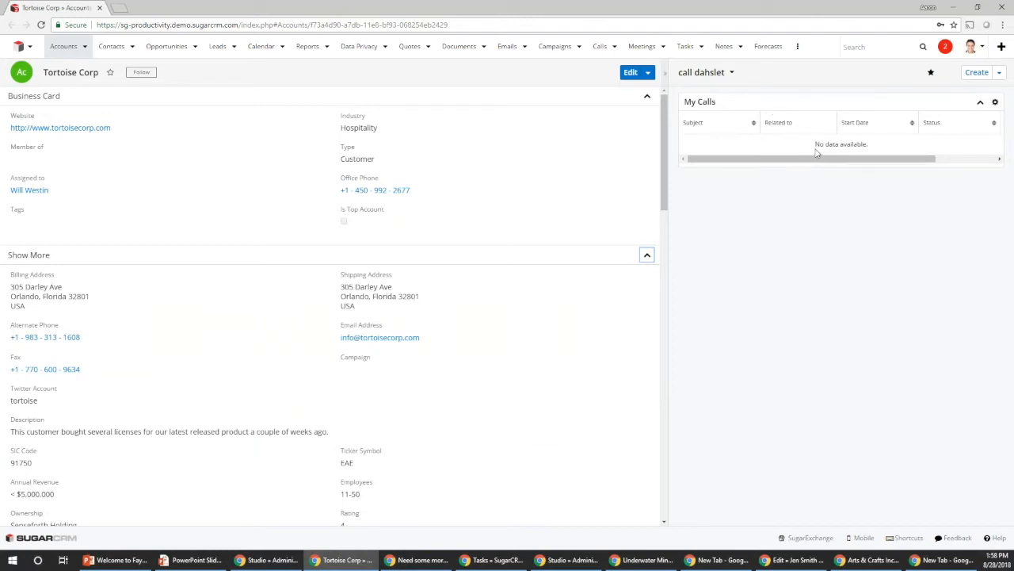
- Edit the dashboard to add a one-column row with an Active Tasks dashlet using its default settings, and save the dashboard
{"action": "left_click", "coordinate": [999, 72]}
{"action": "left_click", "coordinate": [933, 92]}
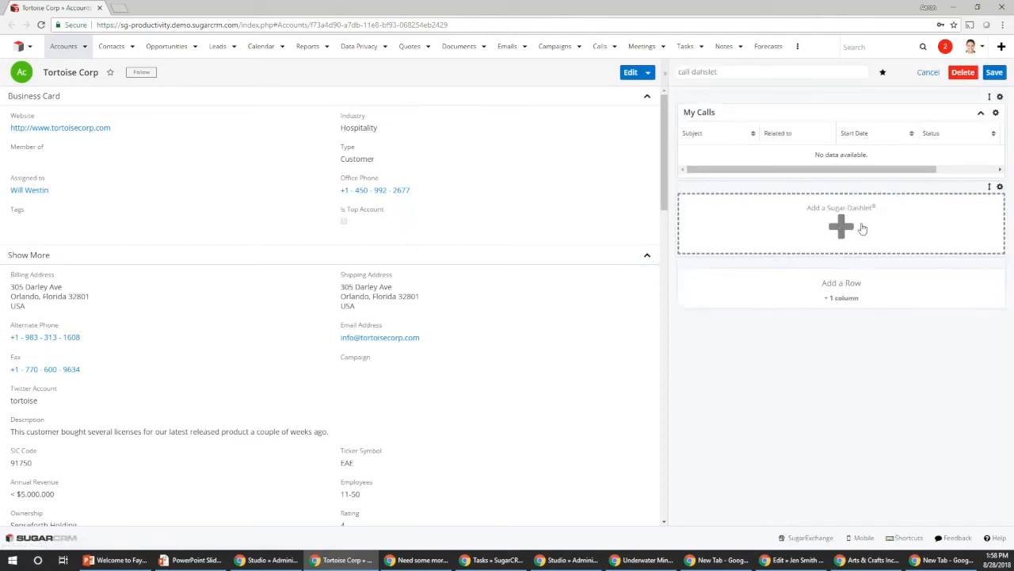
{"action": "left_click", "coordinate": [859, 228]}
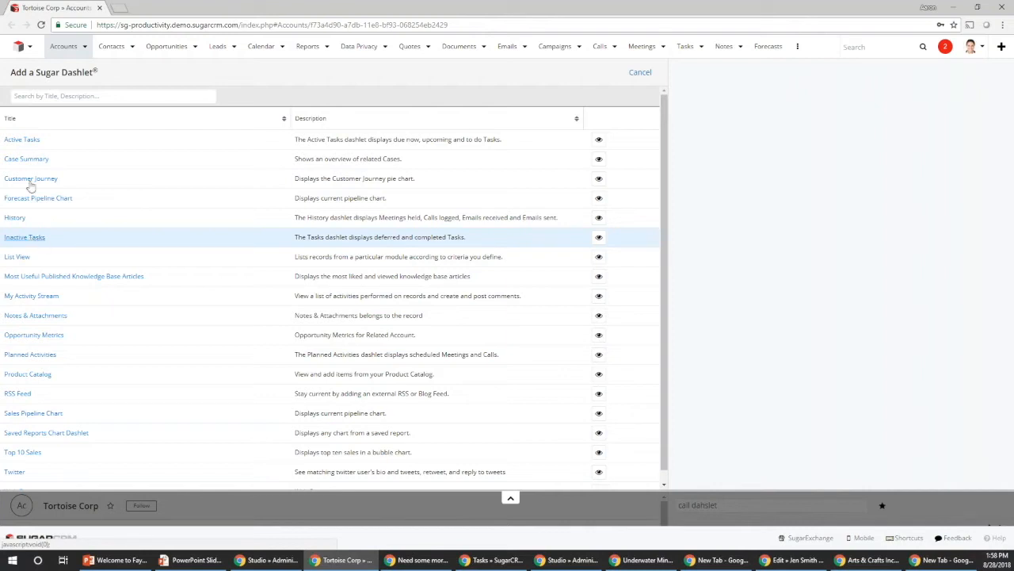
{"action": "left_click", "coordinate": [23, 140]}
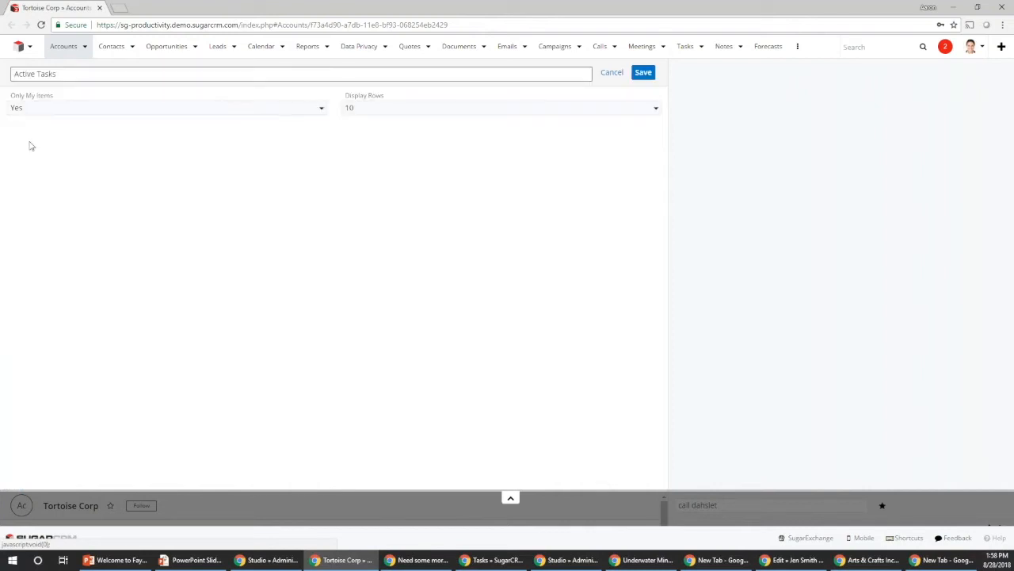
{"action": "left_click", "coordinate": [642, 72]}
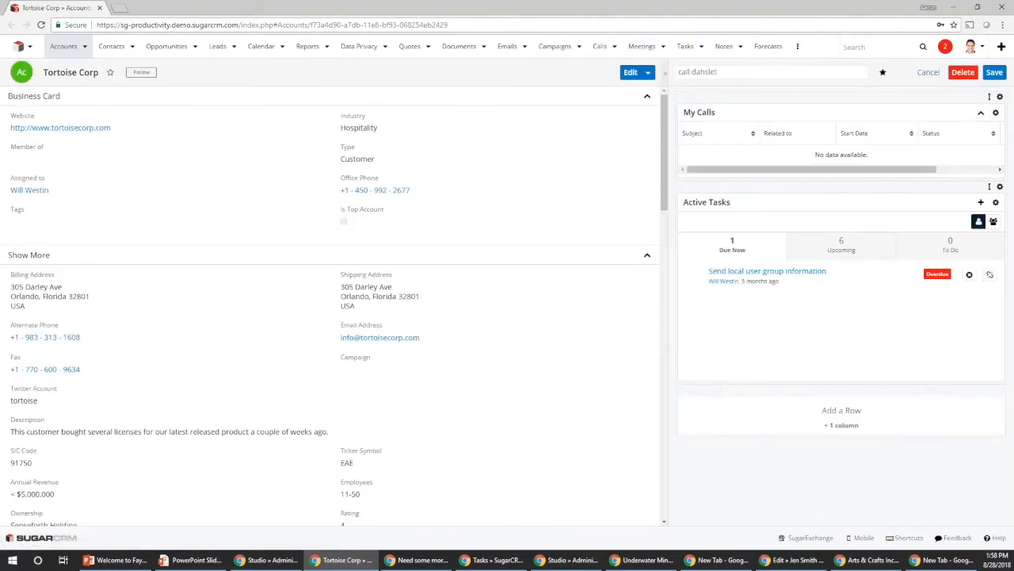
{"action": "left_click", "coordinate": [995, 74]}
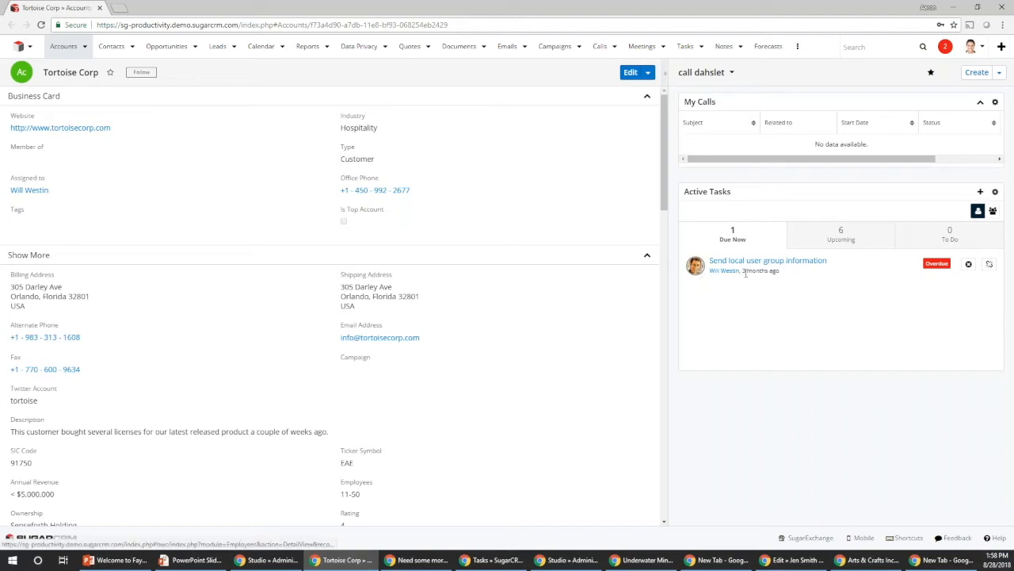
- View the upcoming tasks in the Active Tasks dashlet and switch to the PowerPoint presentation's Contact Us slide
{"action": "left_click", "coordinate": [825, 238]}
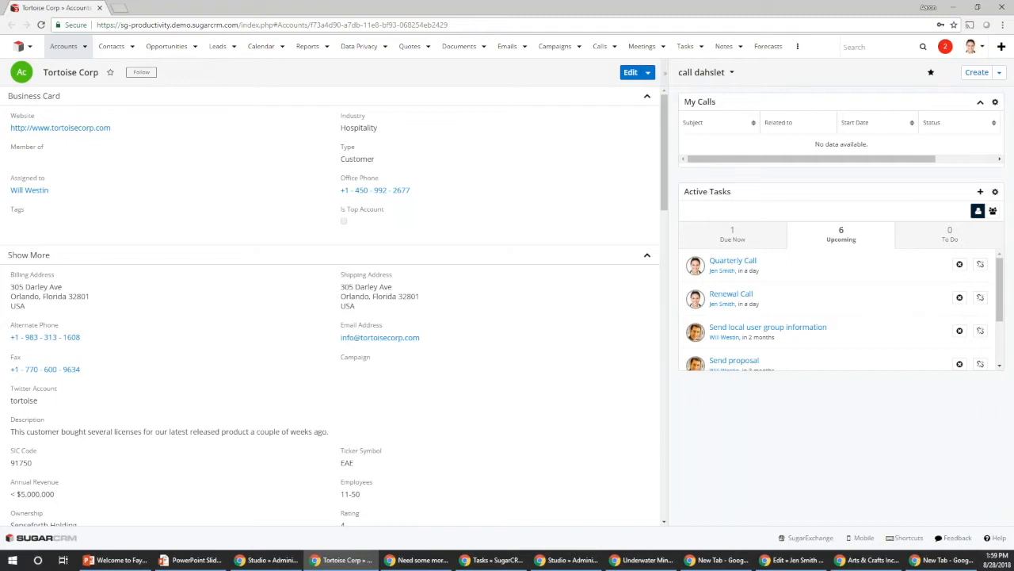
{"action": "key", "text": "alt+Tab"}
{"action": "key", "text": "Right"}
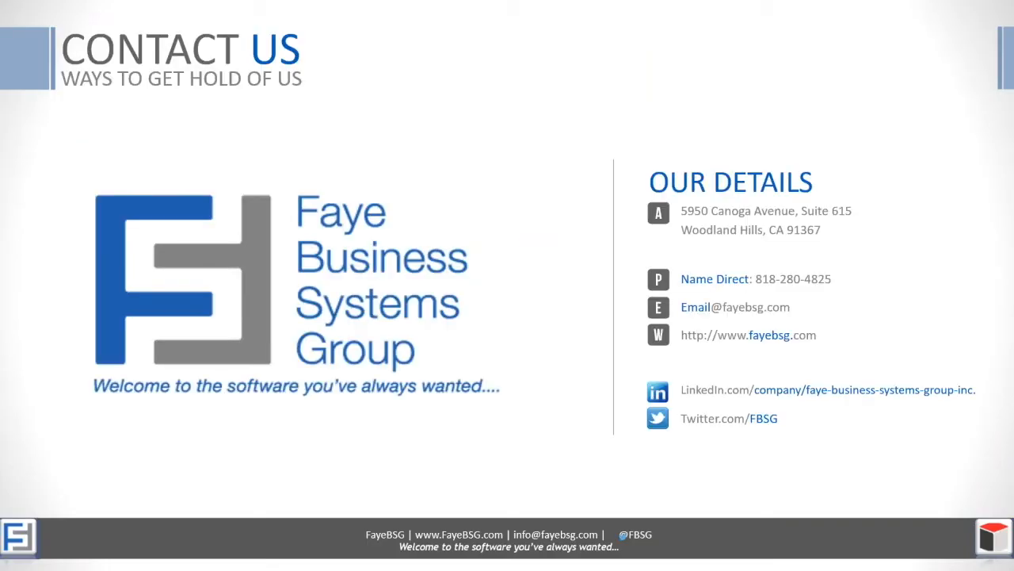